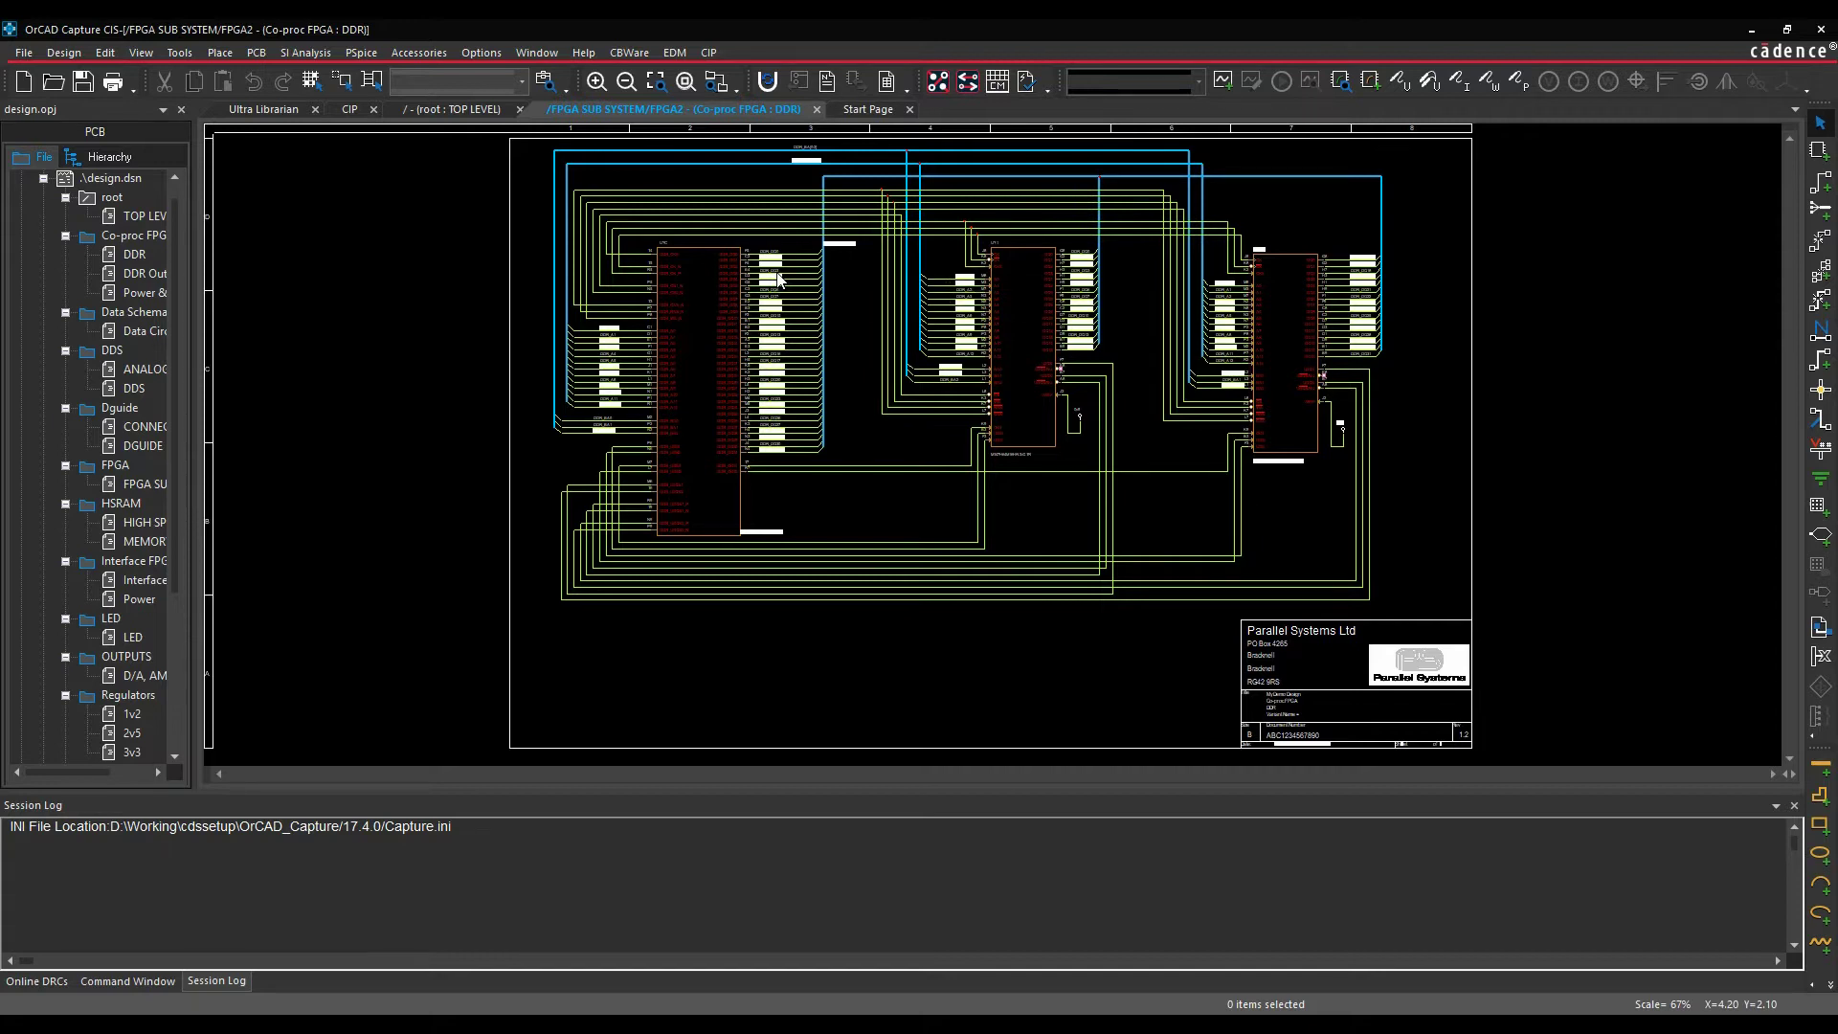
Step: Select design.dsn in the Project Manager tree so design-level commands apply
left_click(107, 179)
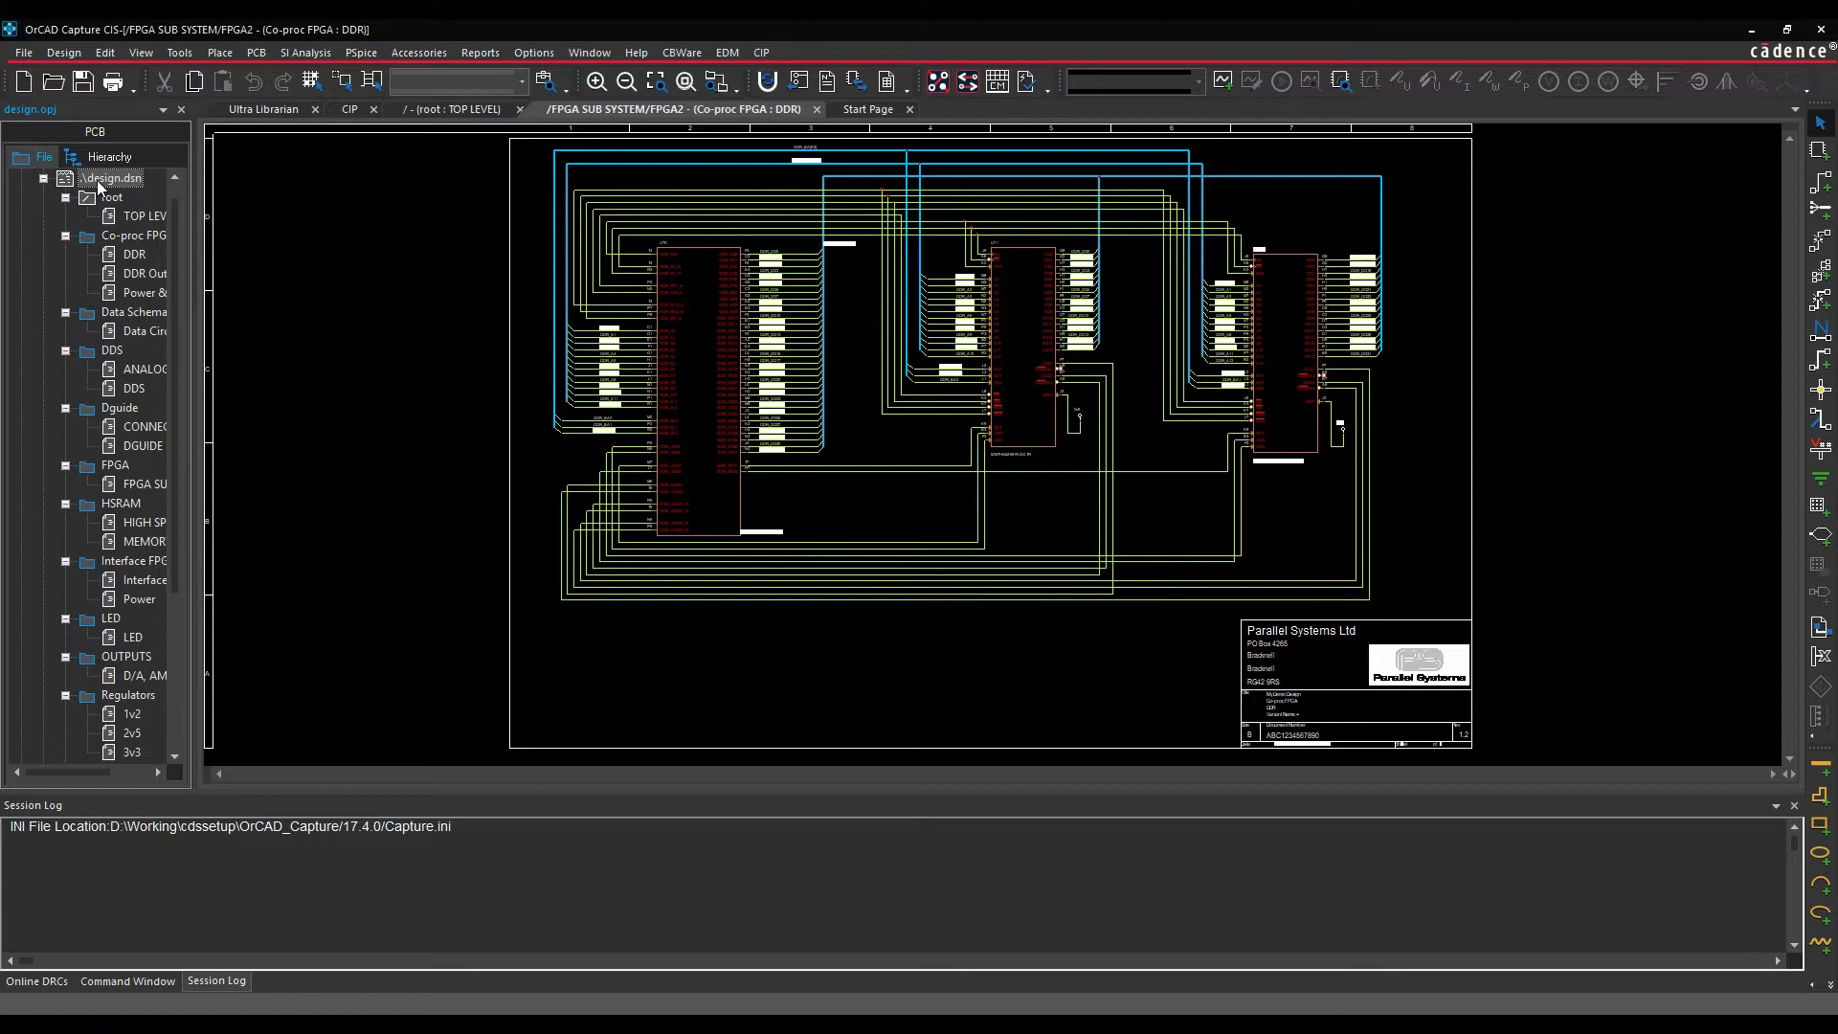
left_click(543, 54)
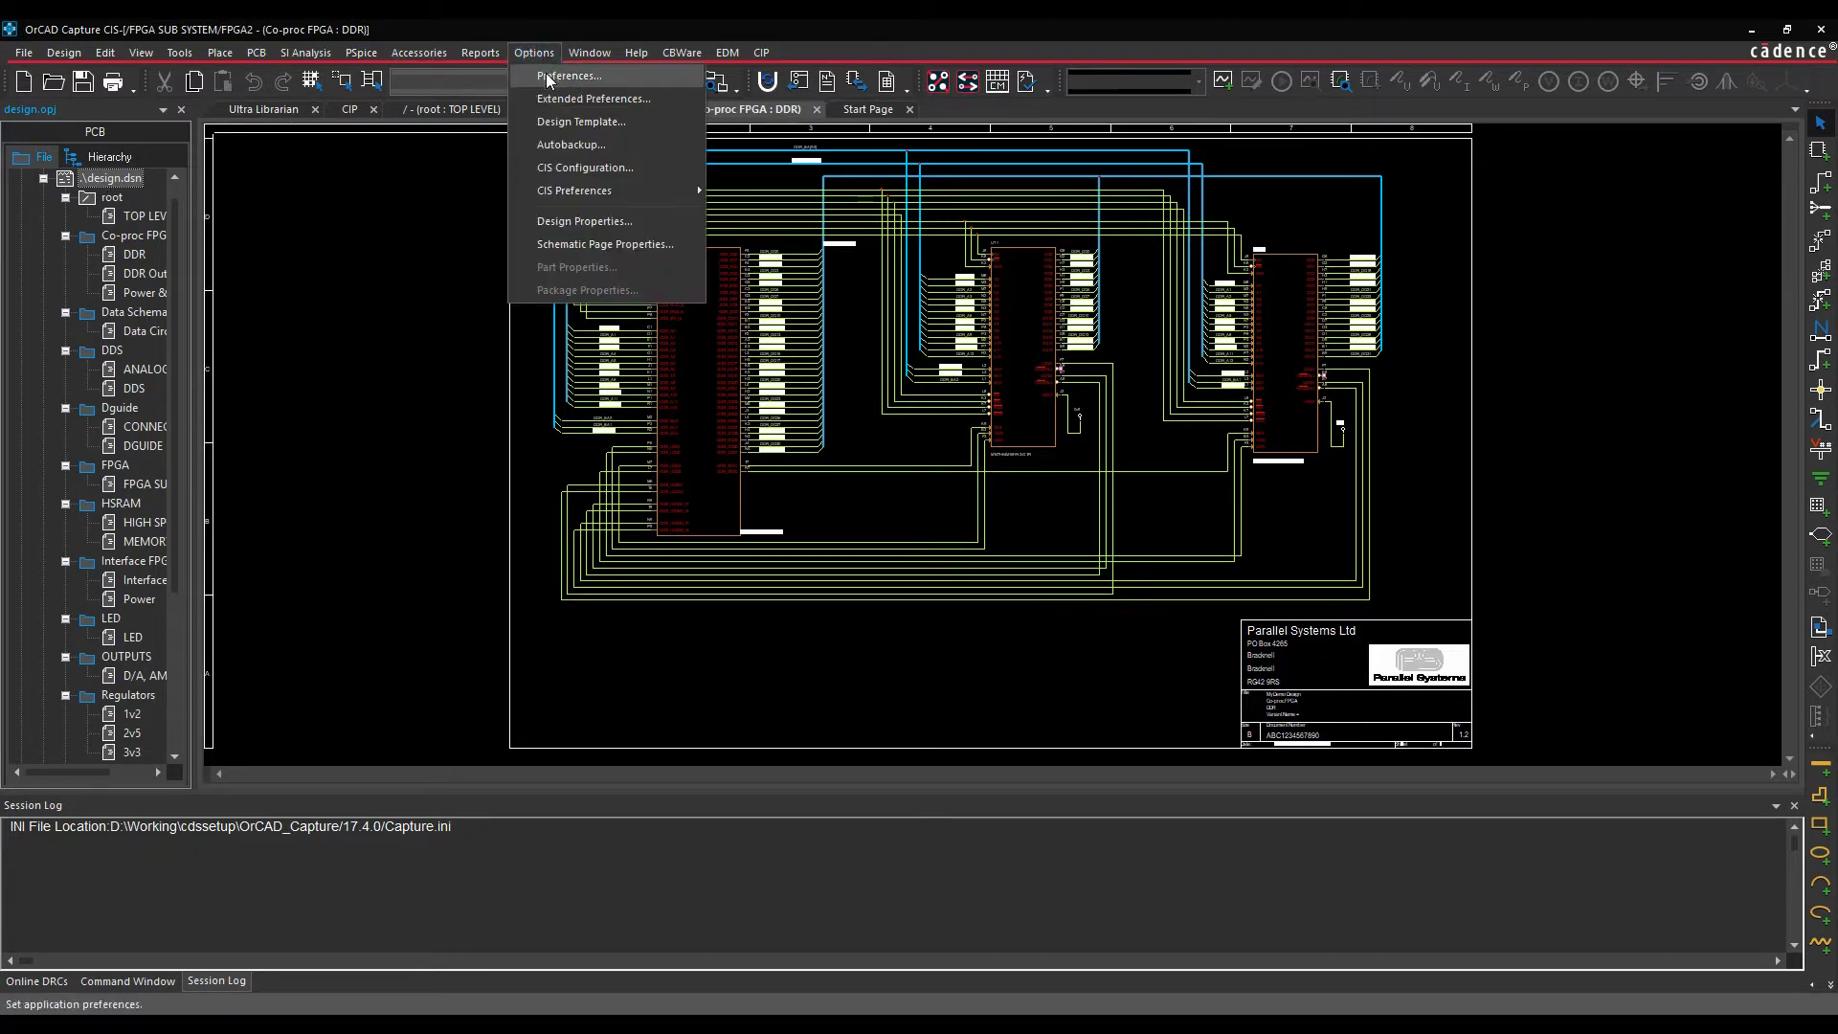
left_click(549, 76)
left_click(943, 259)
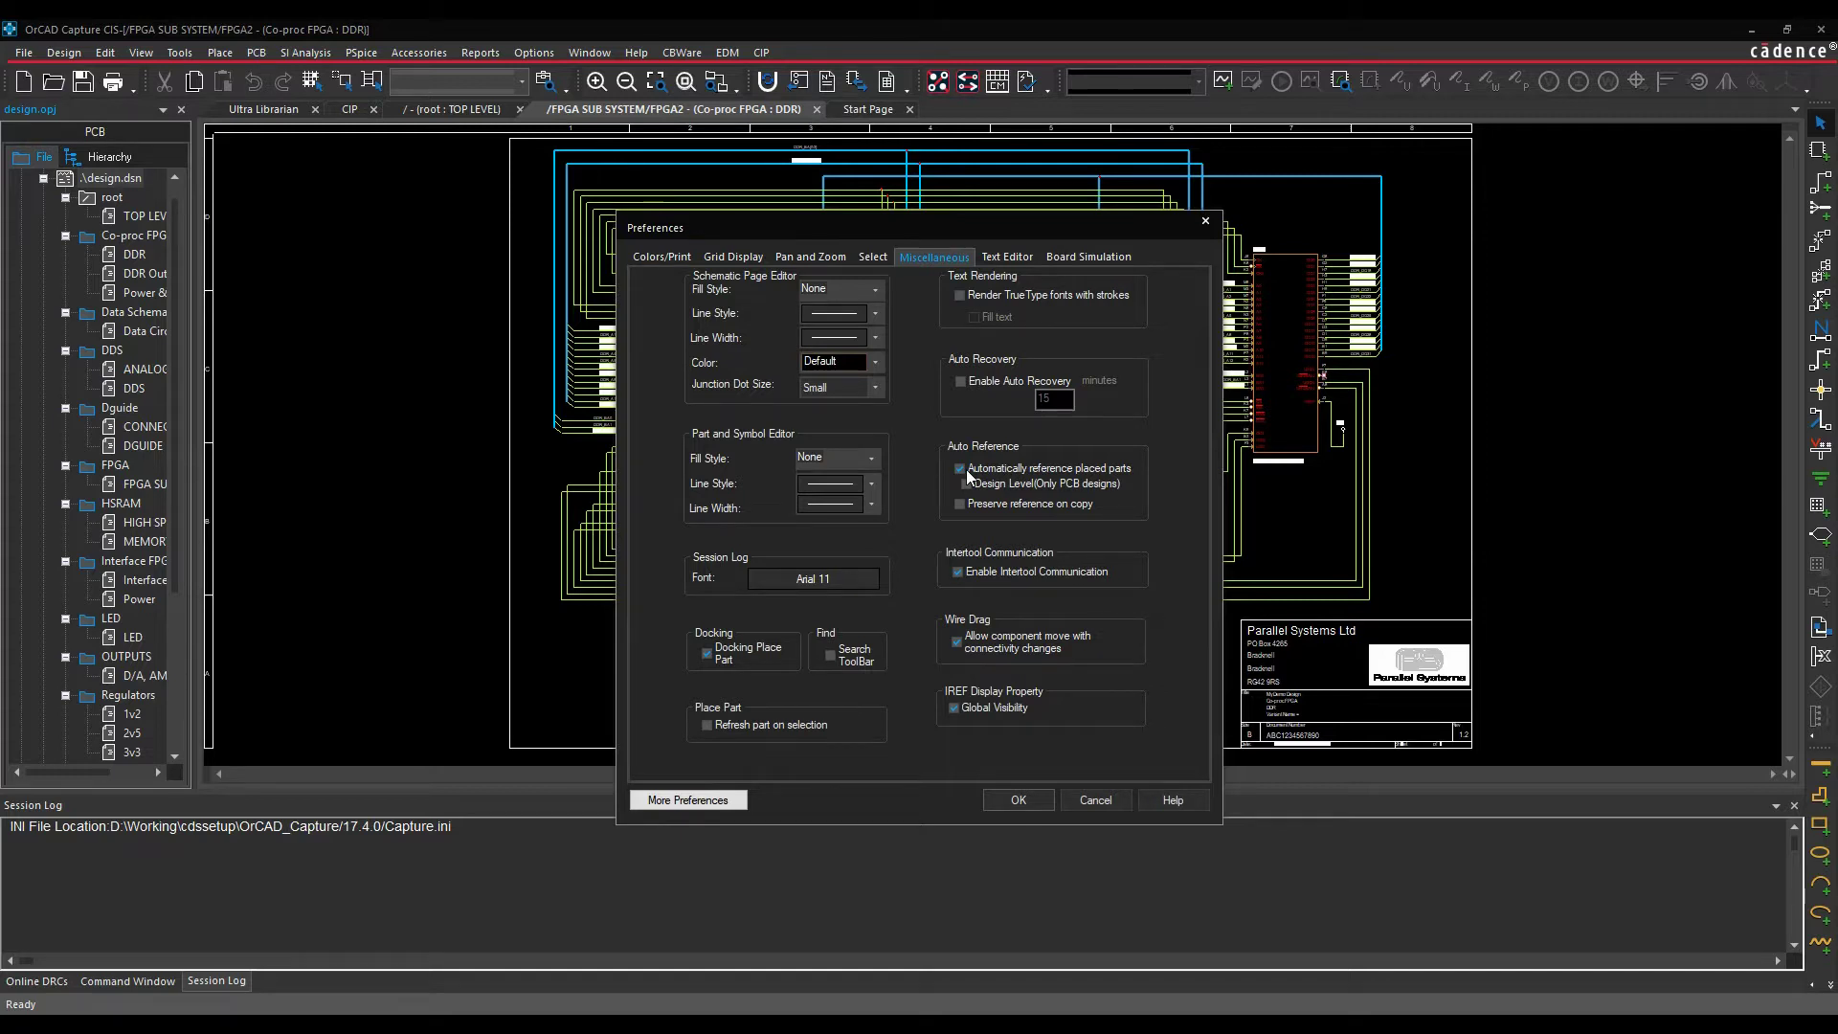
left_click(1099, 799)
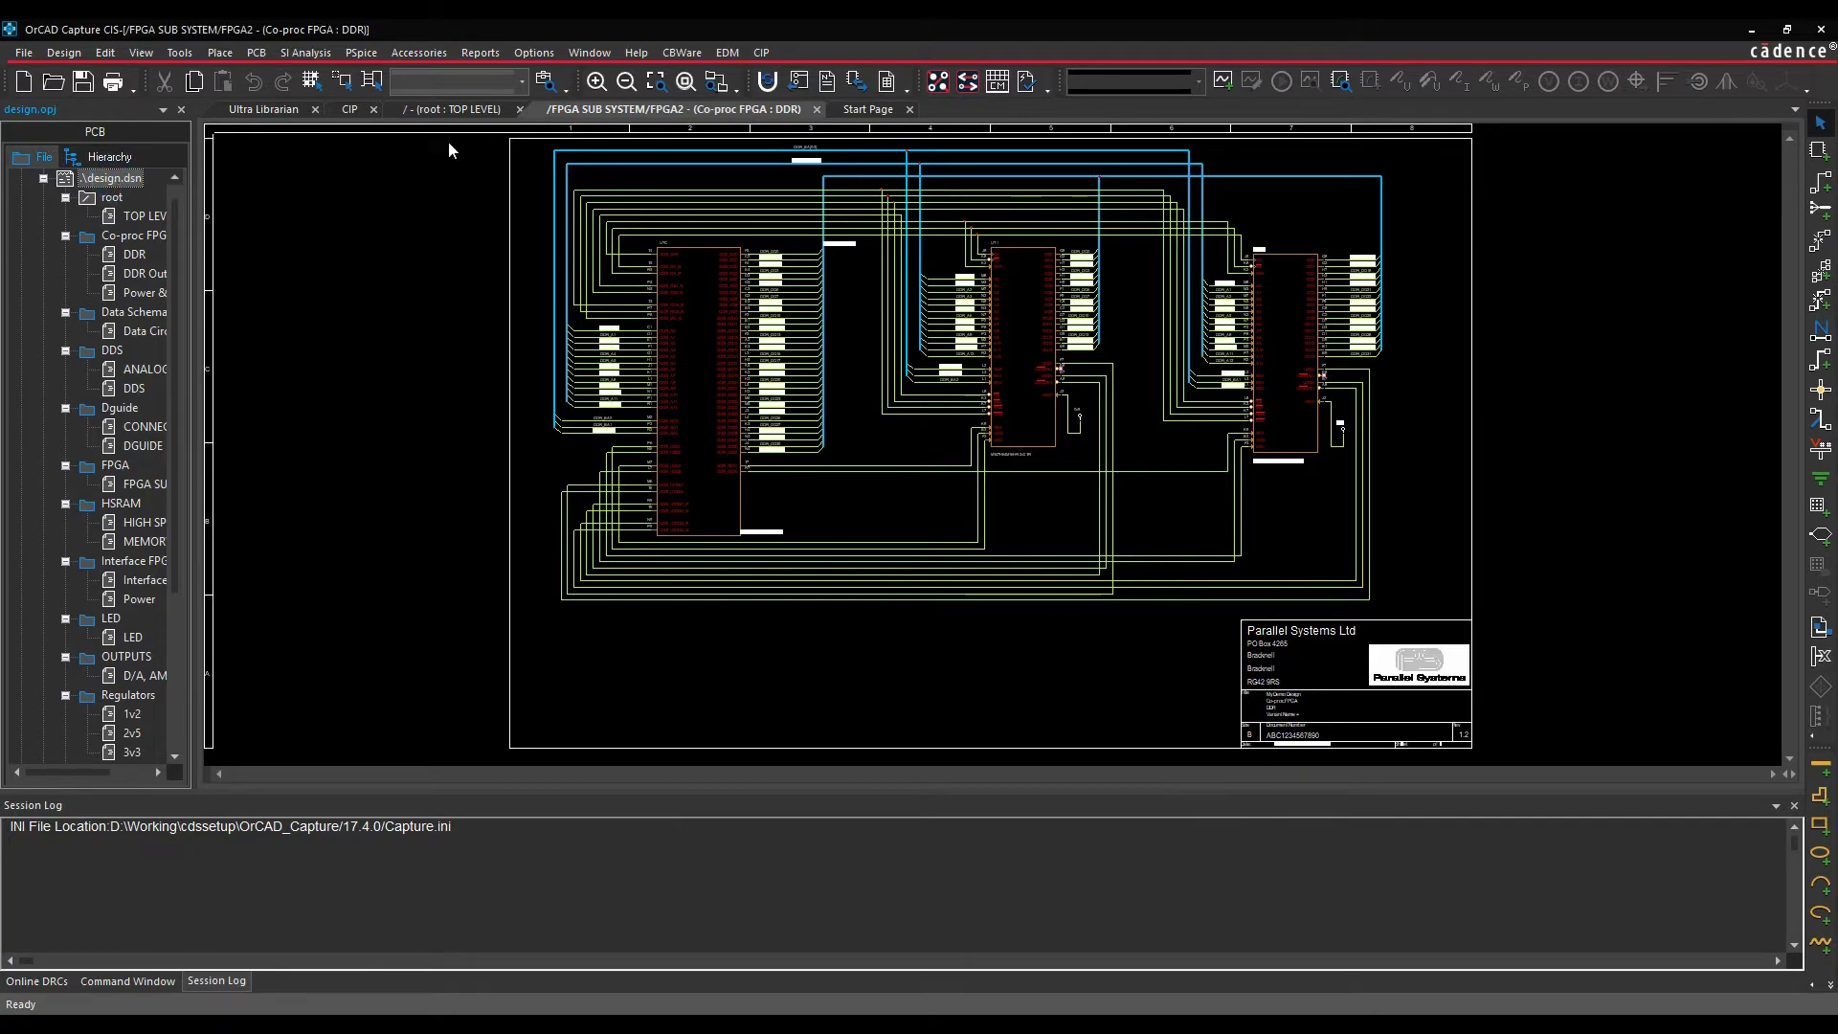
Step: Open the Annotate dialog from the Tools menu
left_click(180, 53)
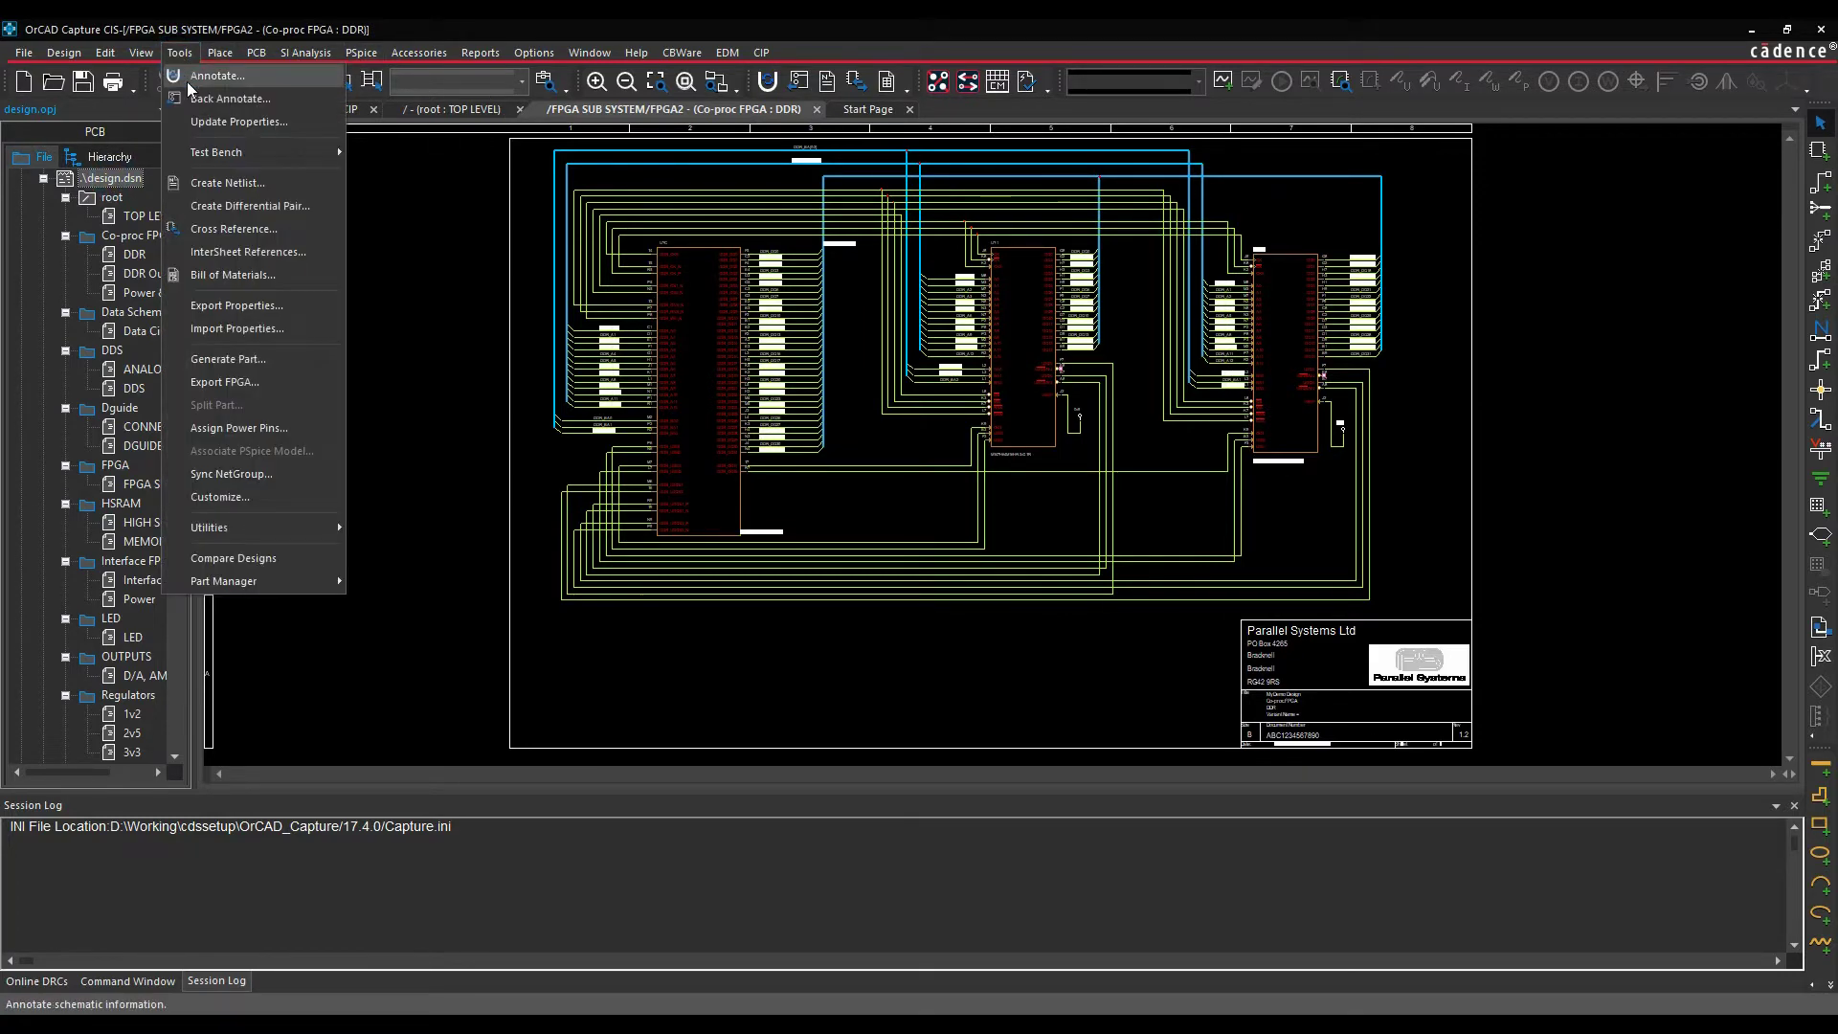
left_click(191, 79)
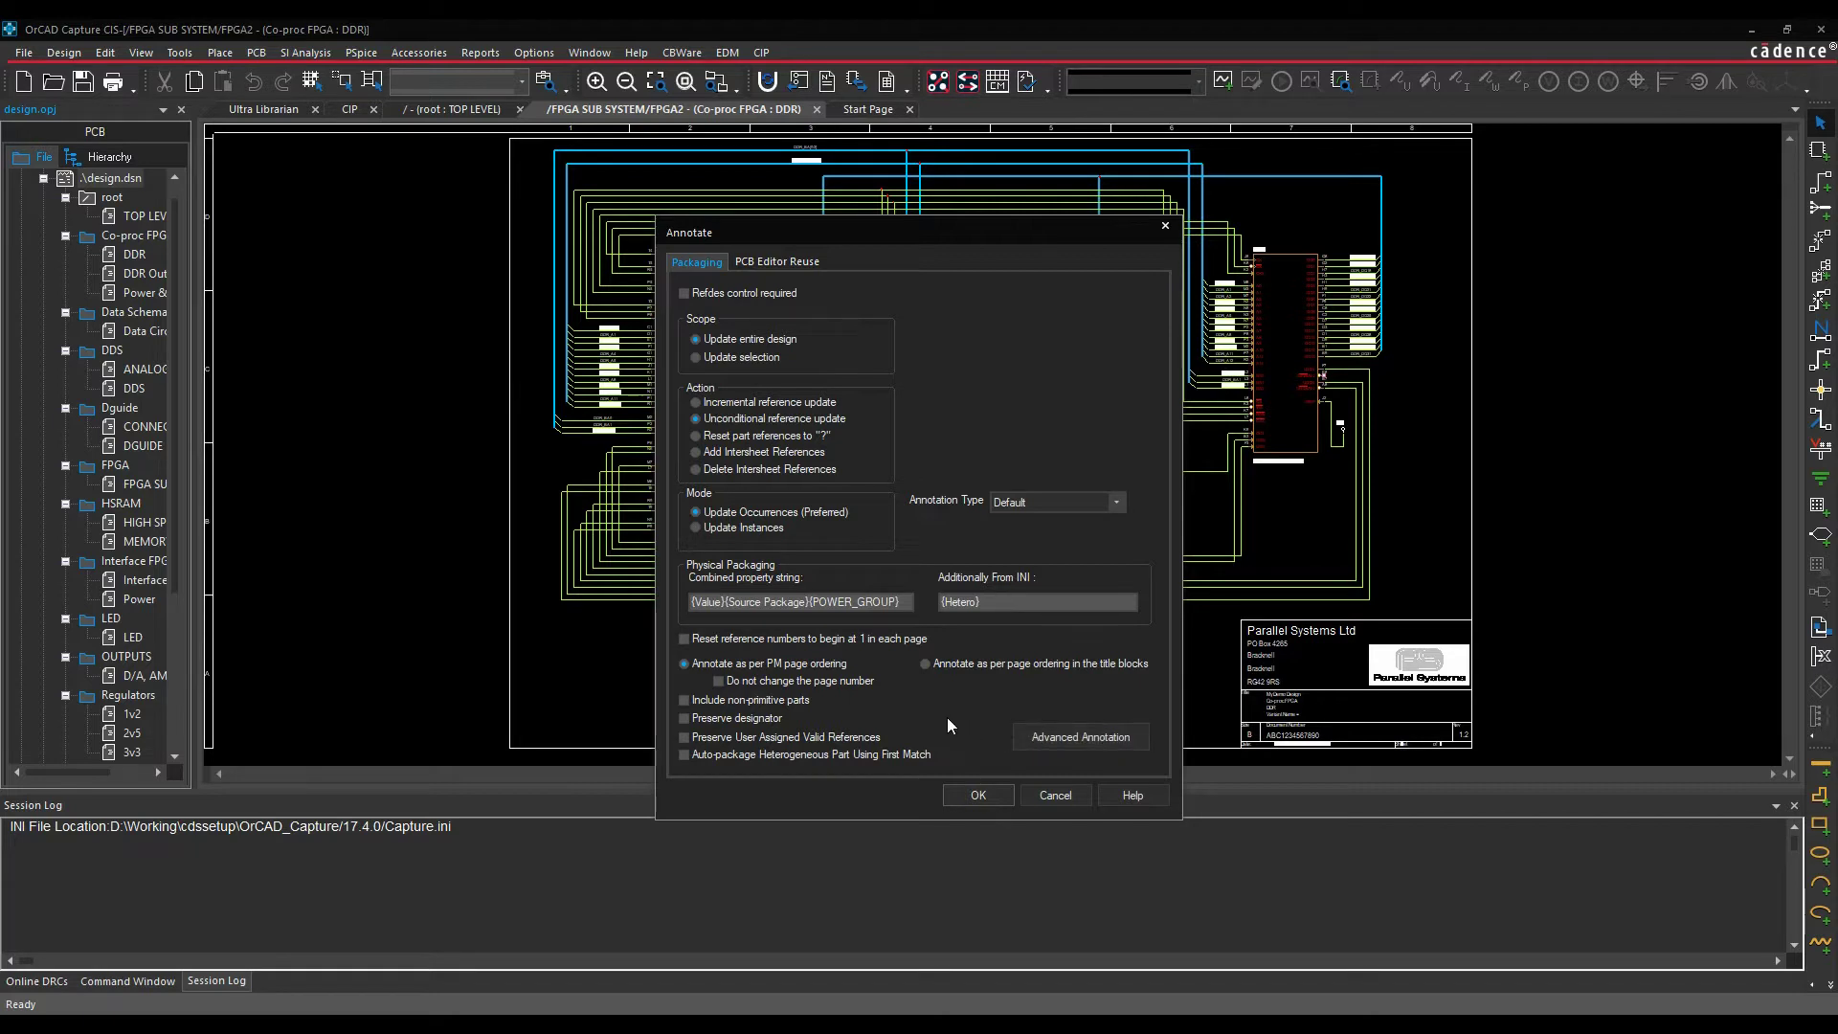
Step: Open Advanced Annotation and widen the hierarchy pane to show full names like DAAMP1 and DAAMP2
left_click(1079, 738)
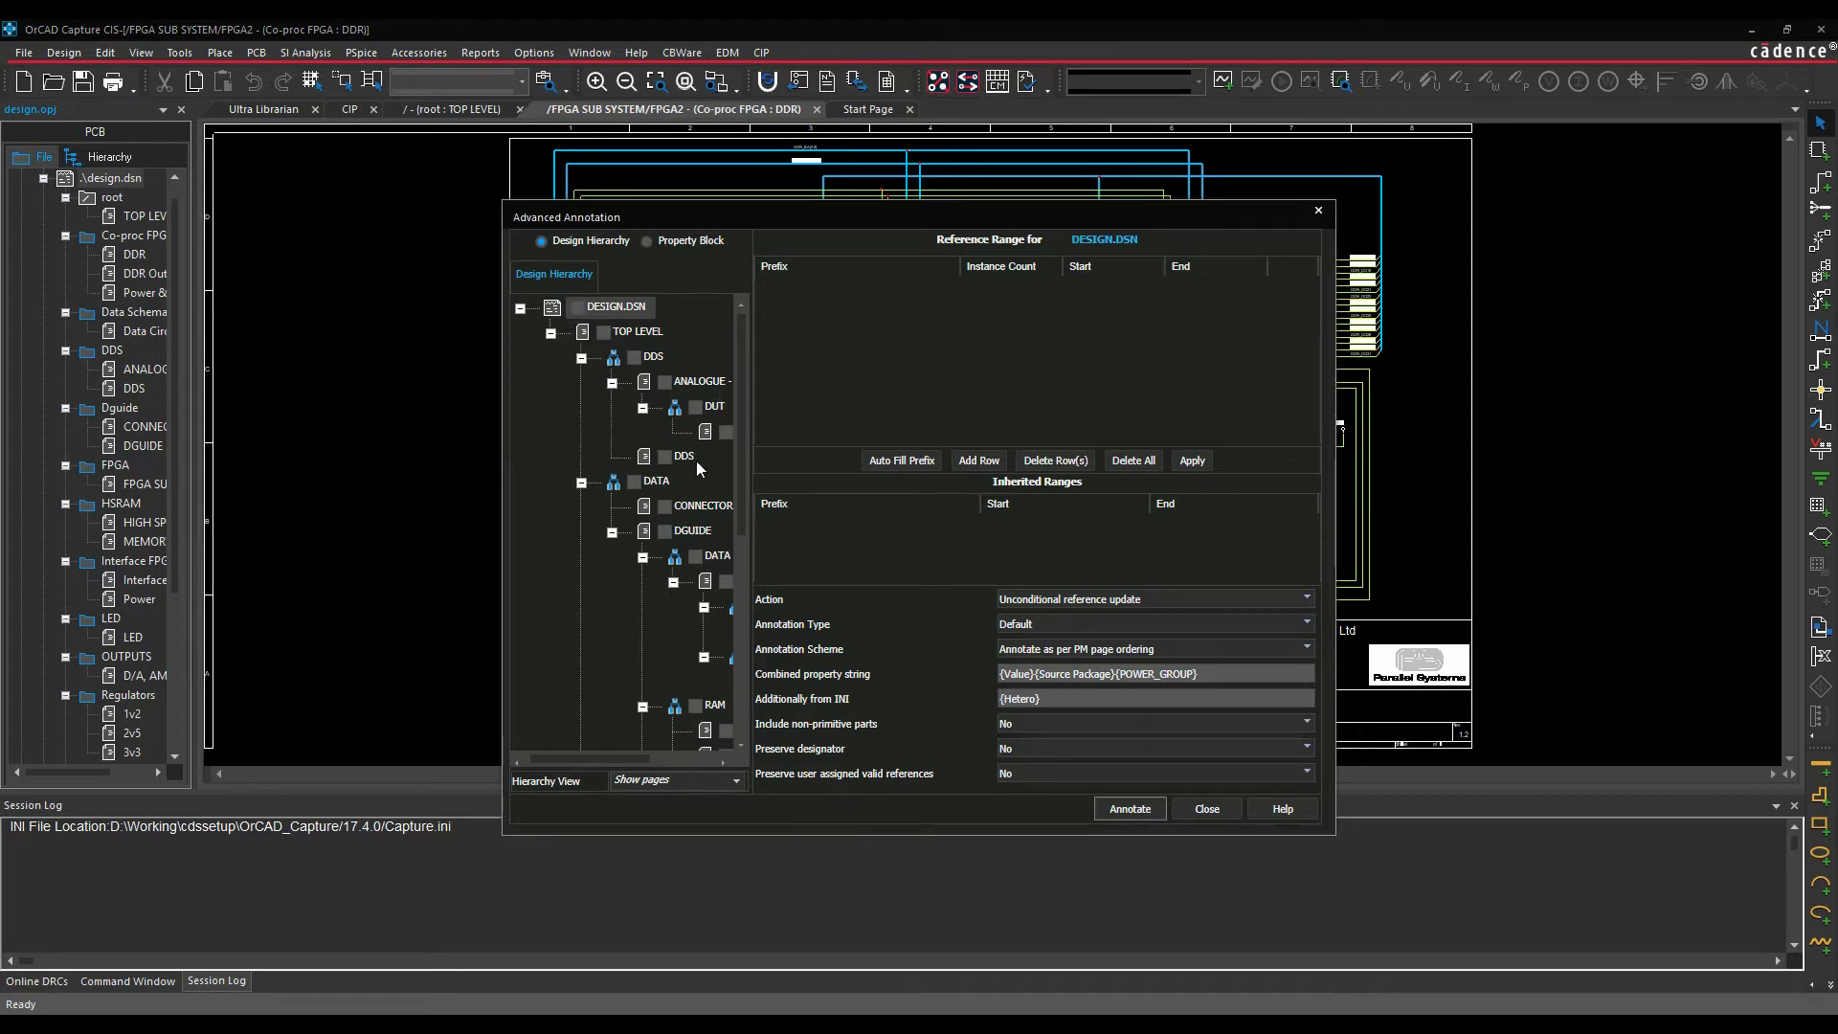
left_click_drag(751, 446, 830, 445)
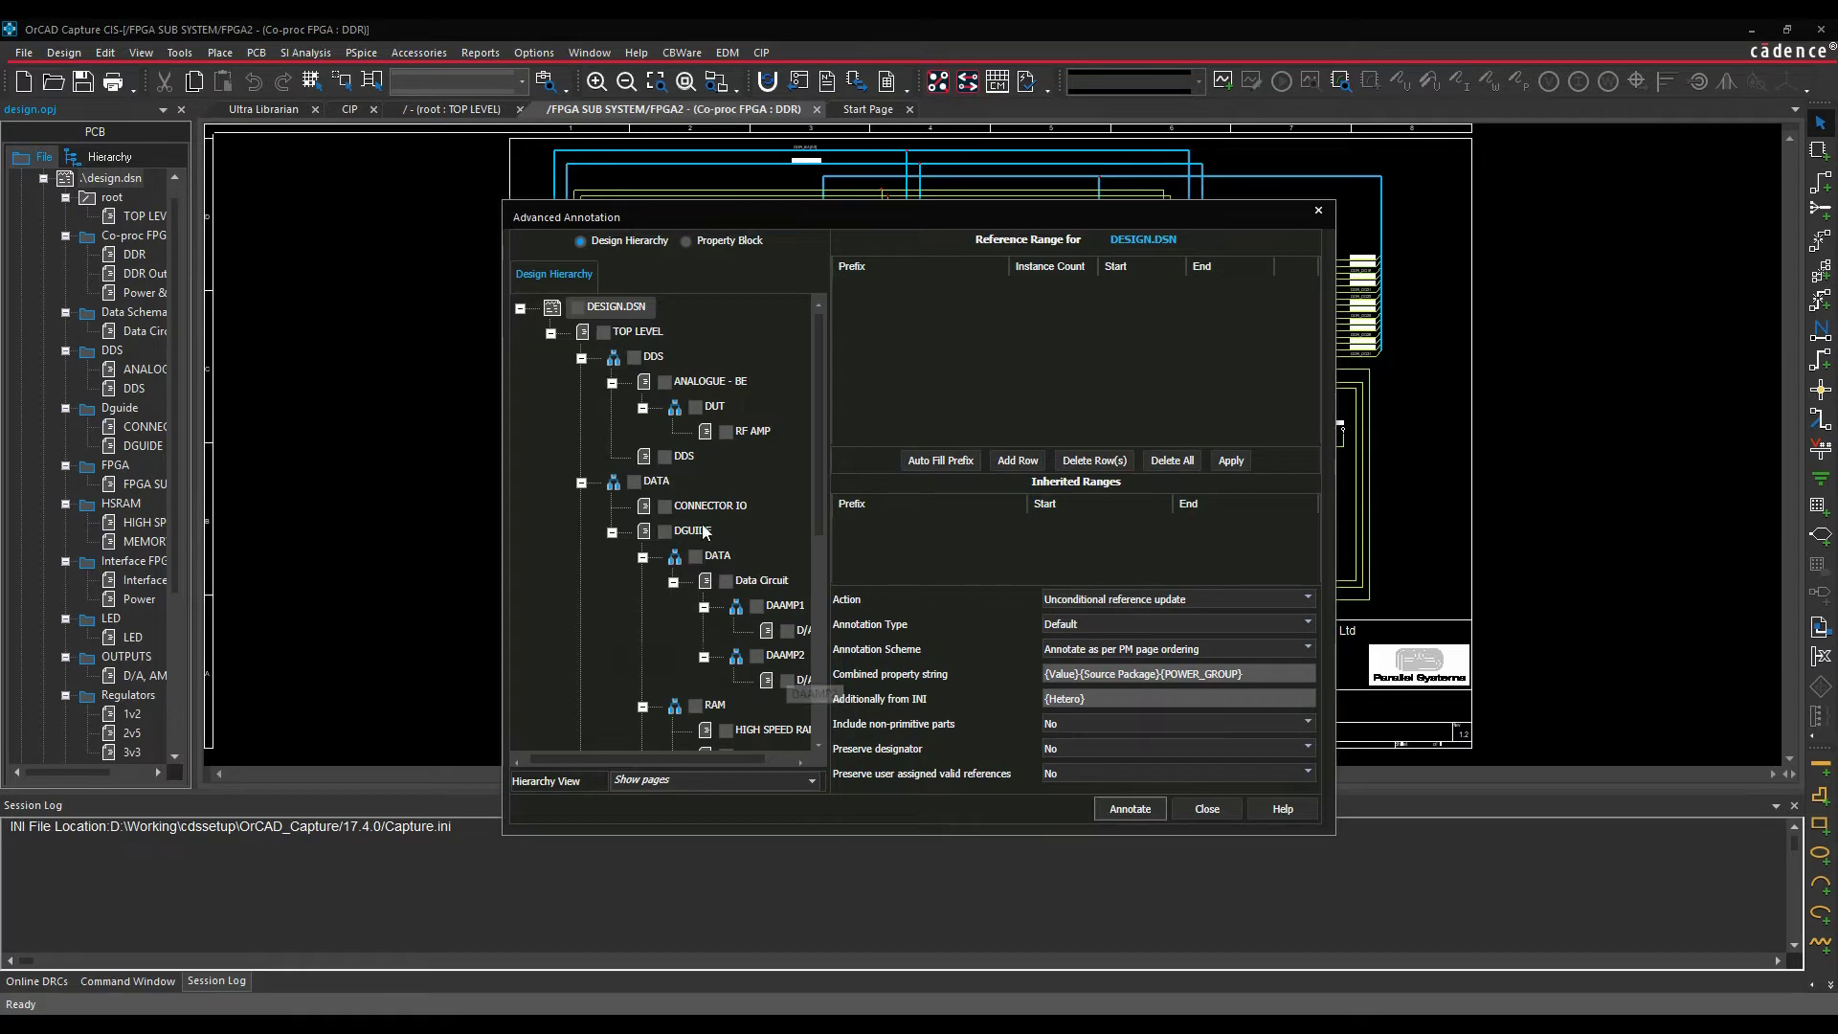
left_click(687, 243)
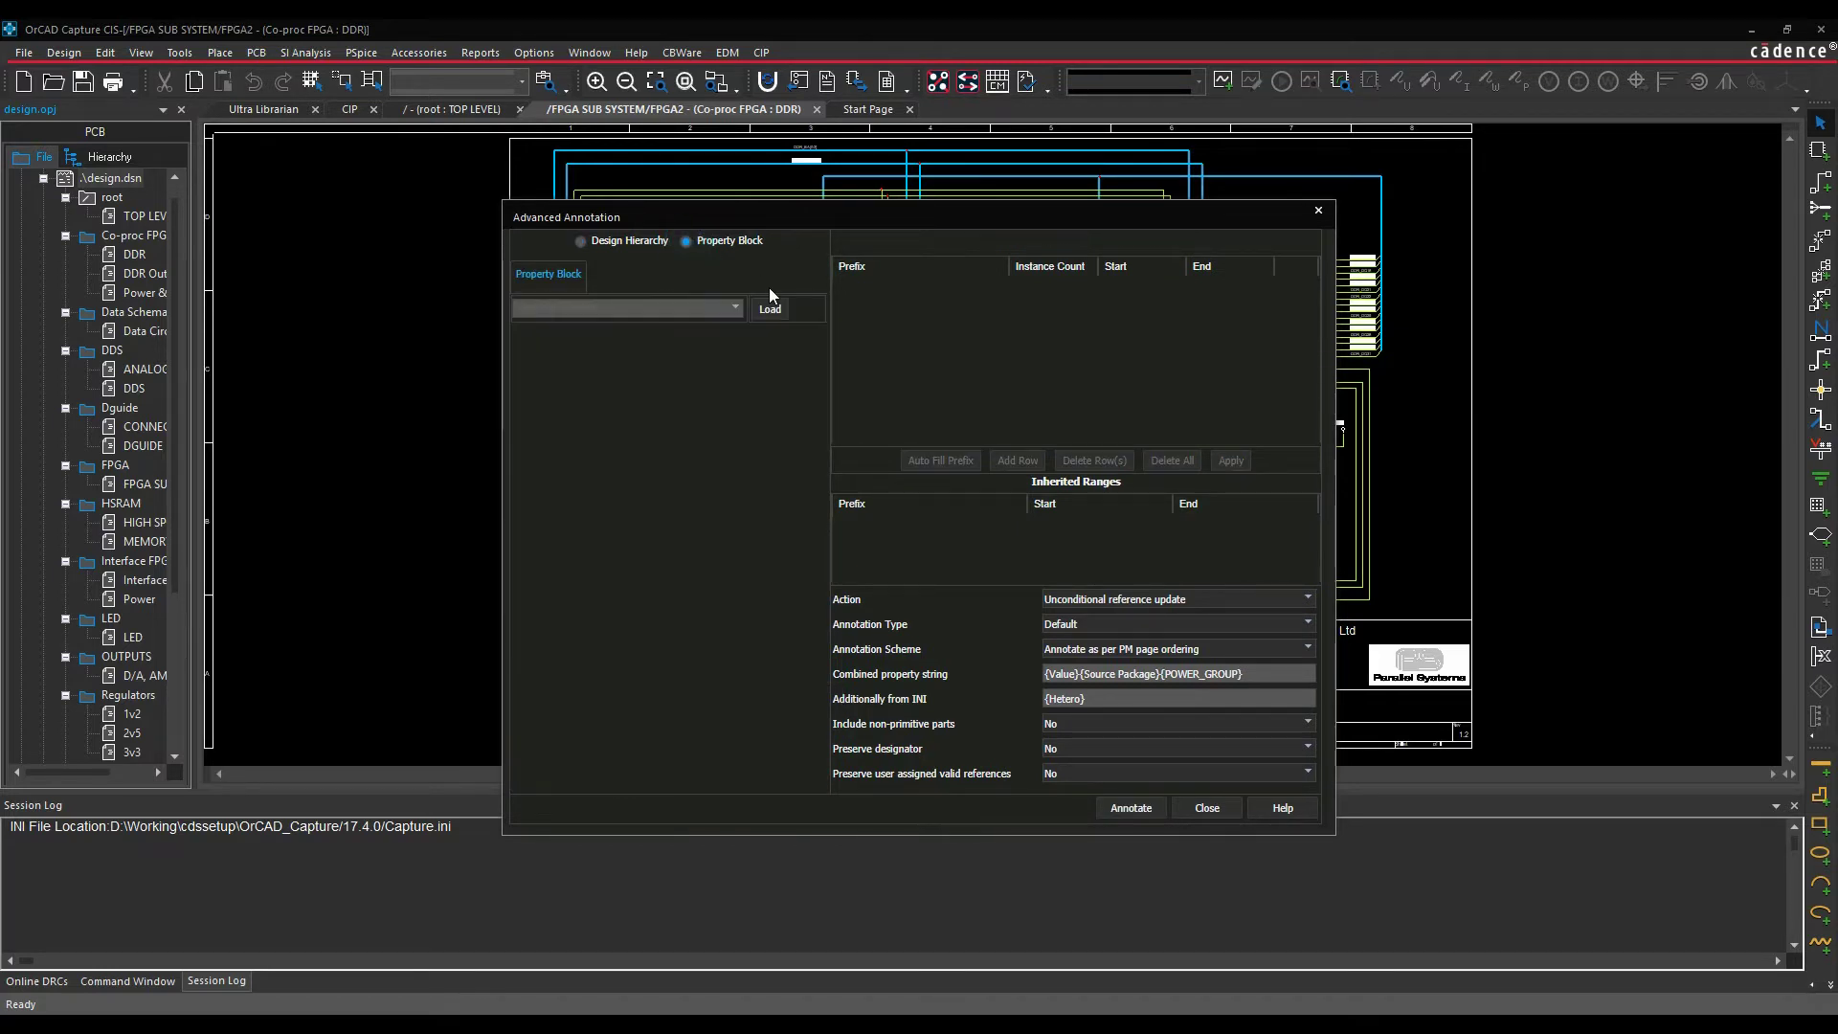
left_click(576, 307)
type("room")
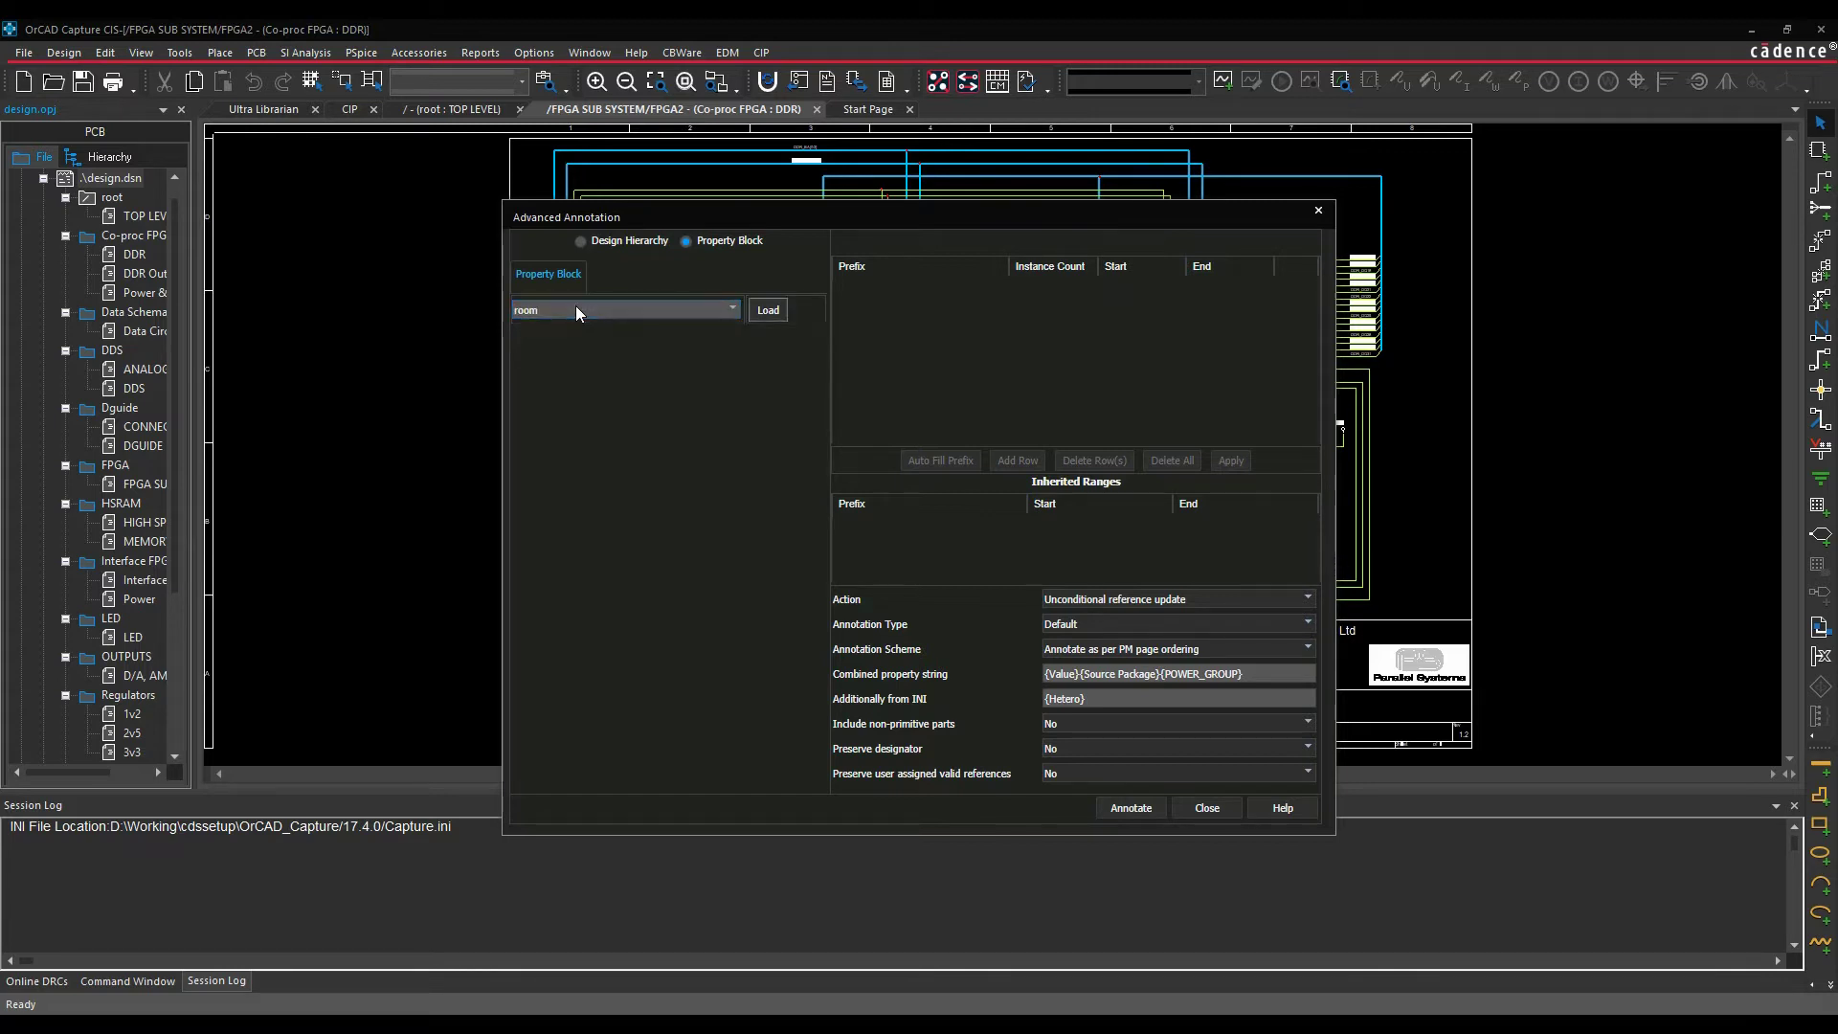
left_click(757, 312)
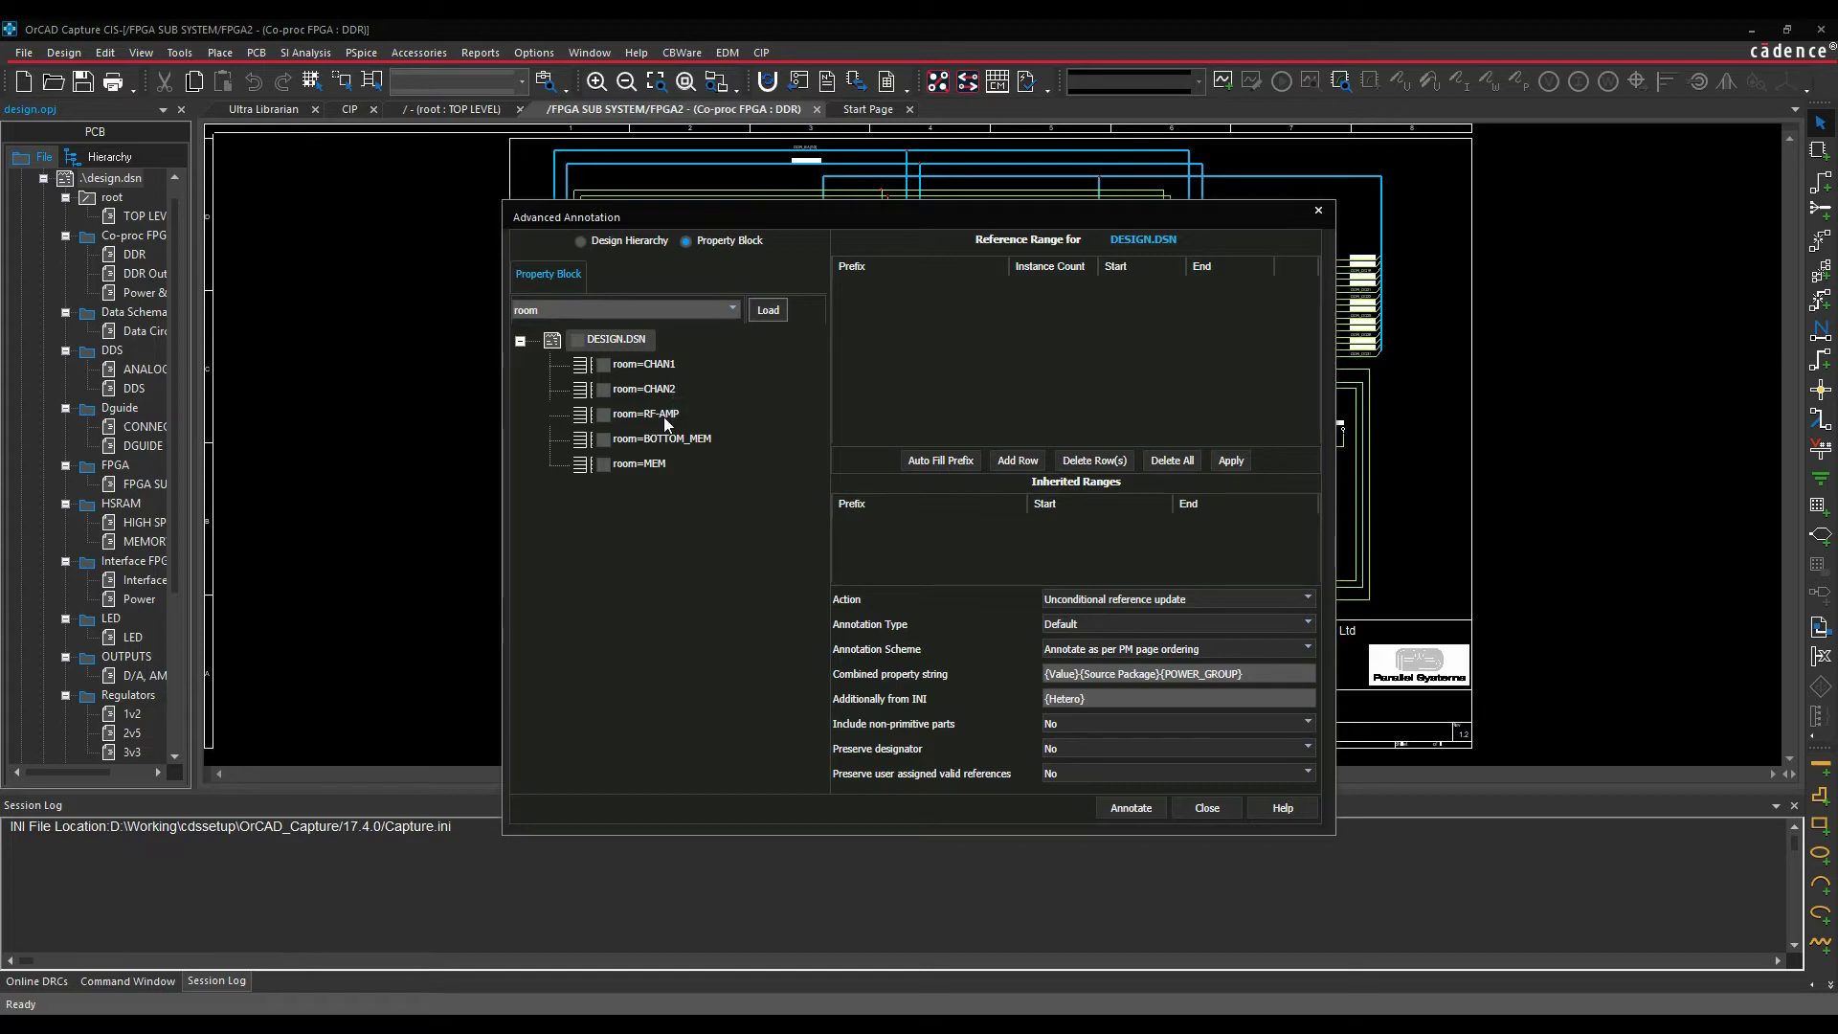
left_click(667, 365)
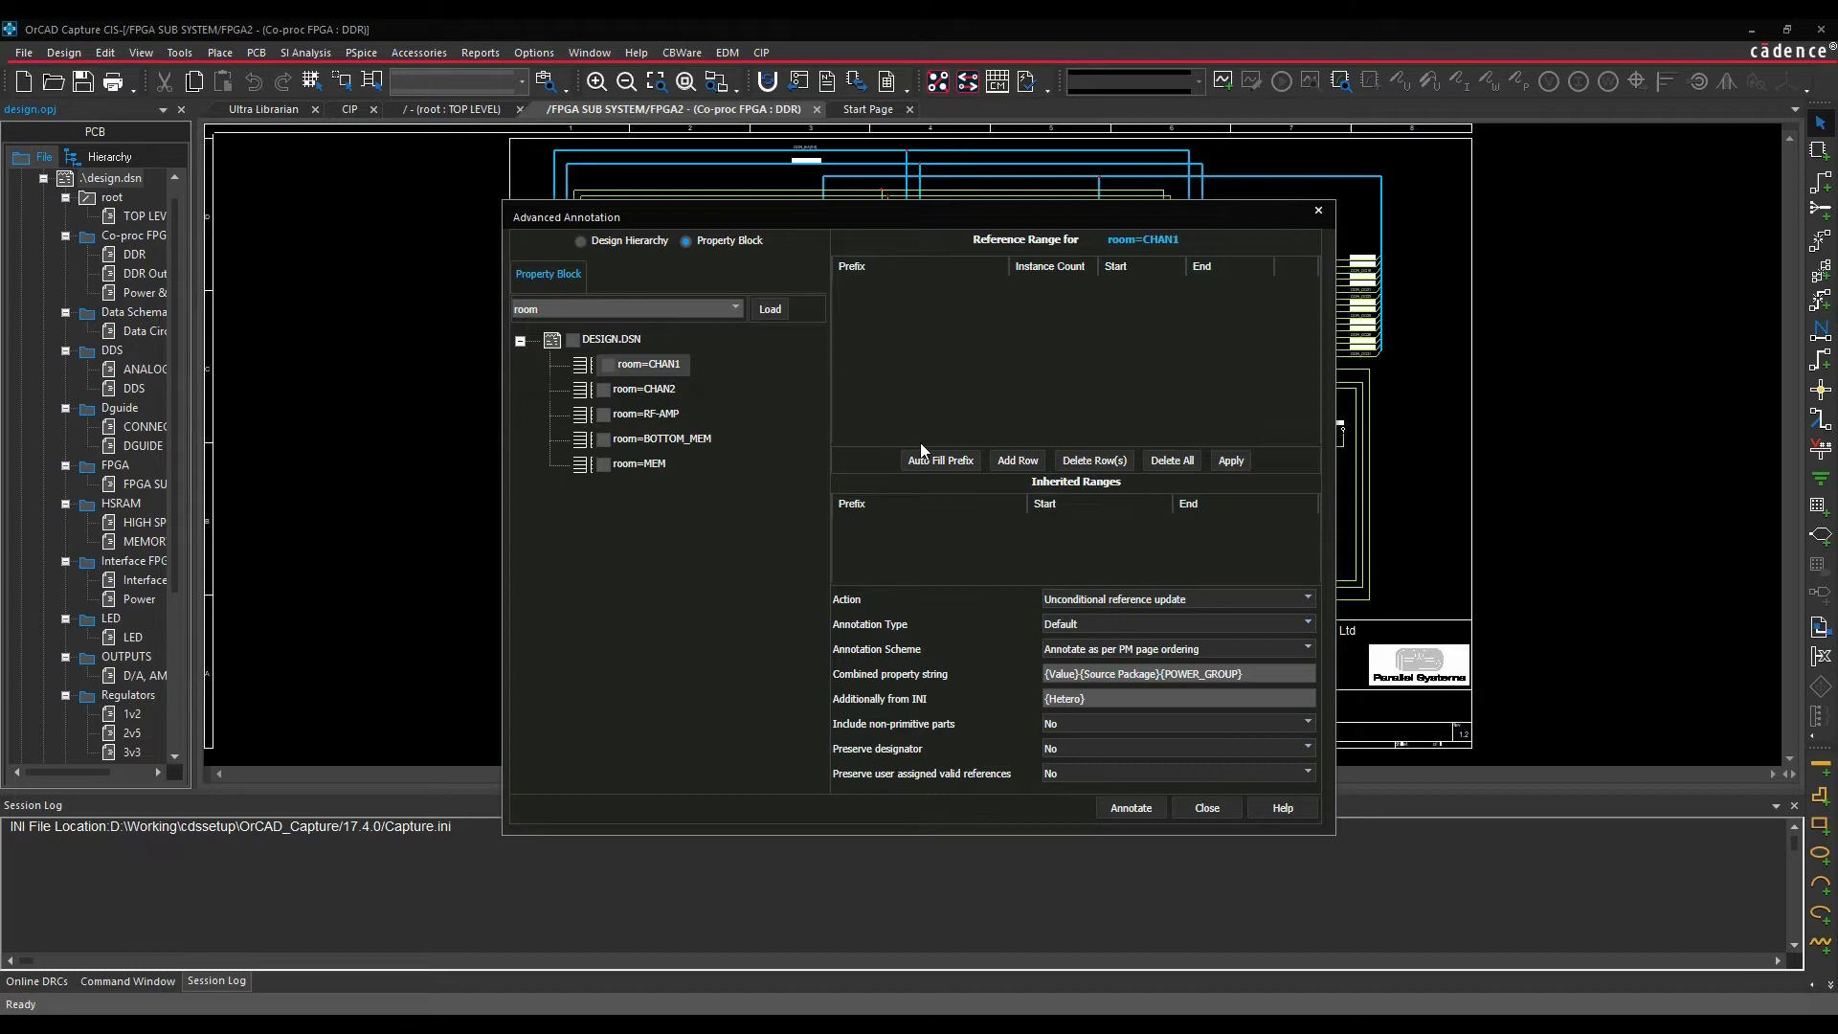
left_click(941, 462)
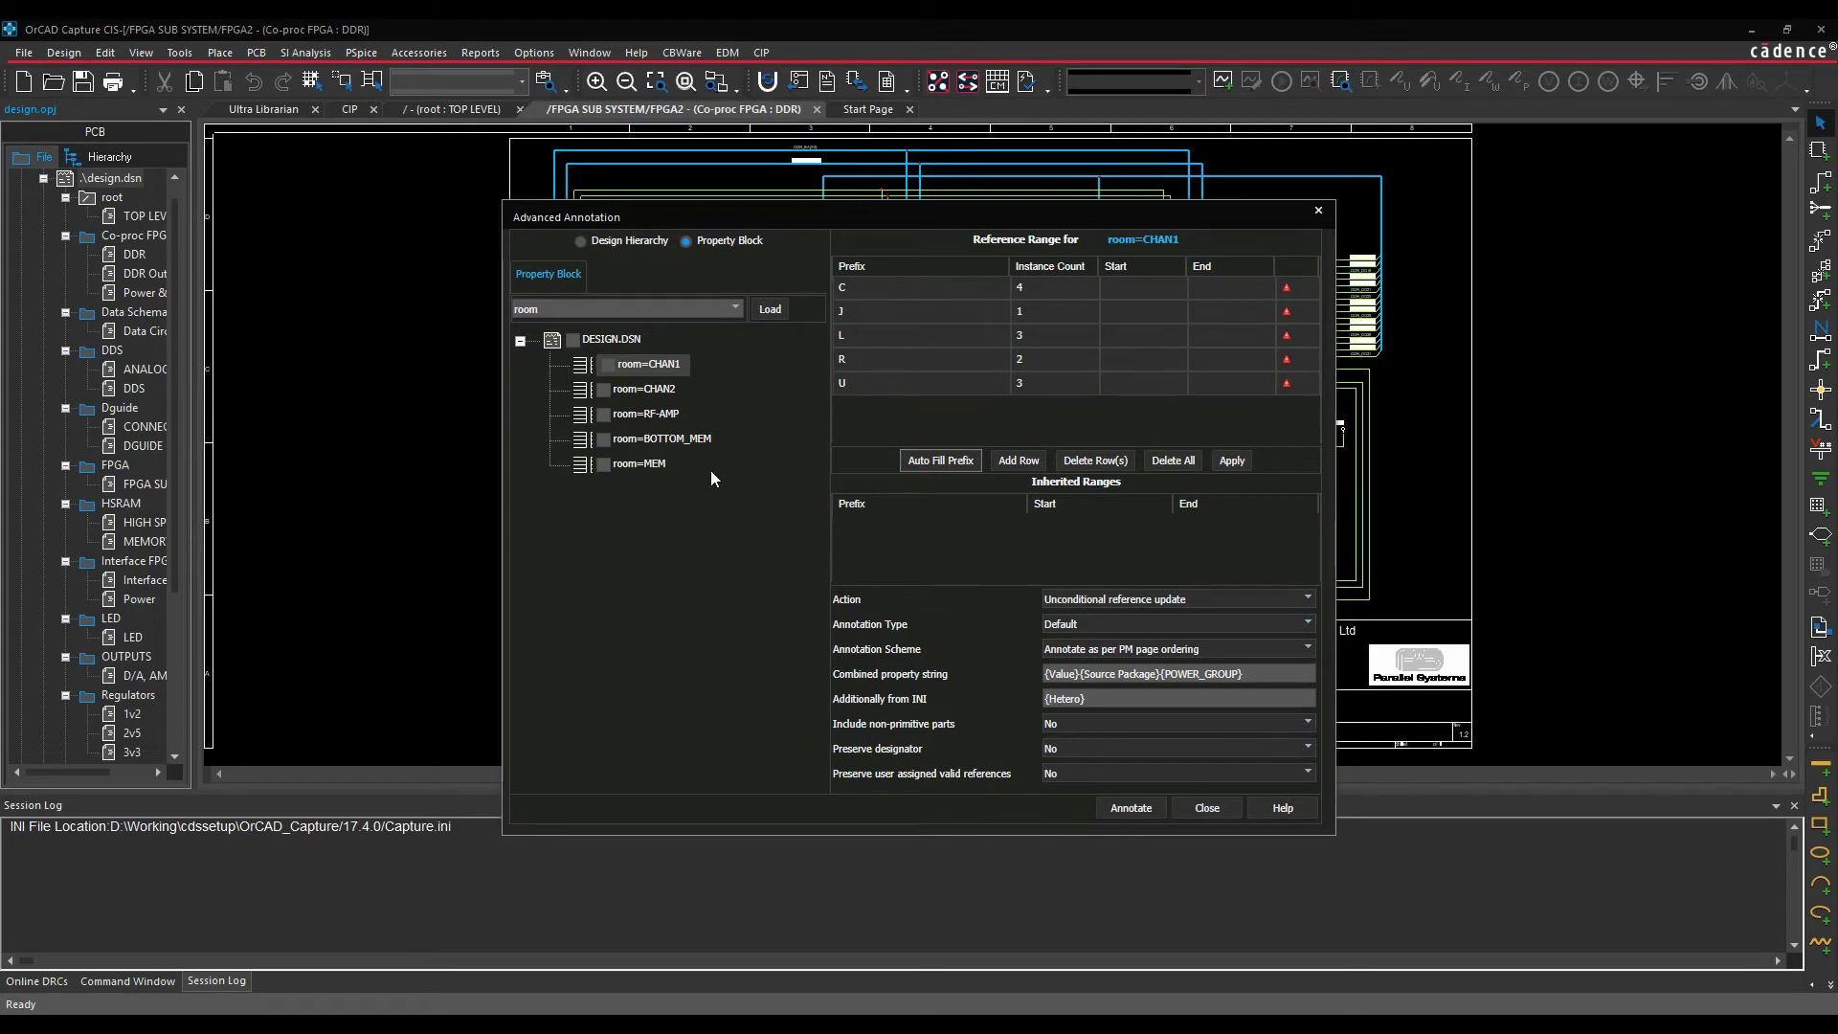
left_click(611, 243)
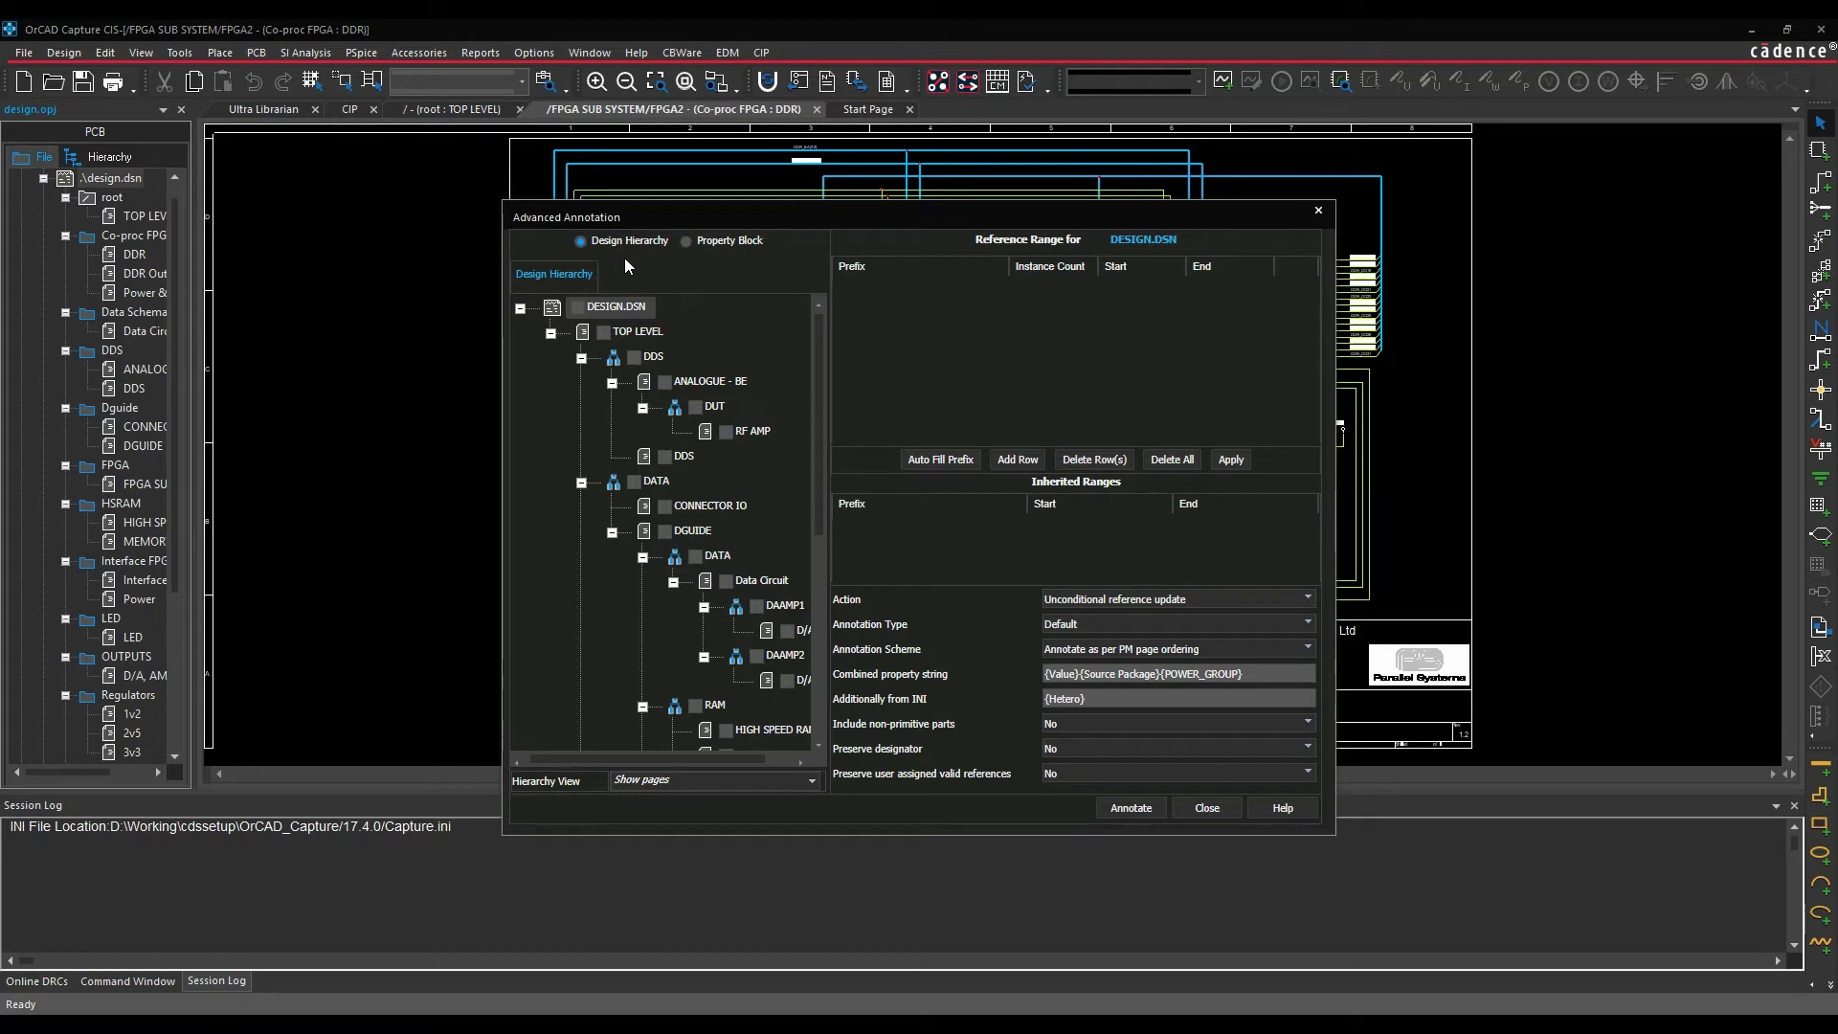
Step: Add a design-wide reference range with prefix U, start 200, end 300, and apply it
left_click(1018, 459)
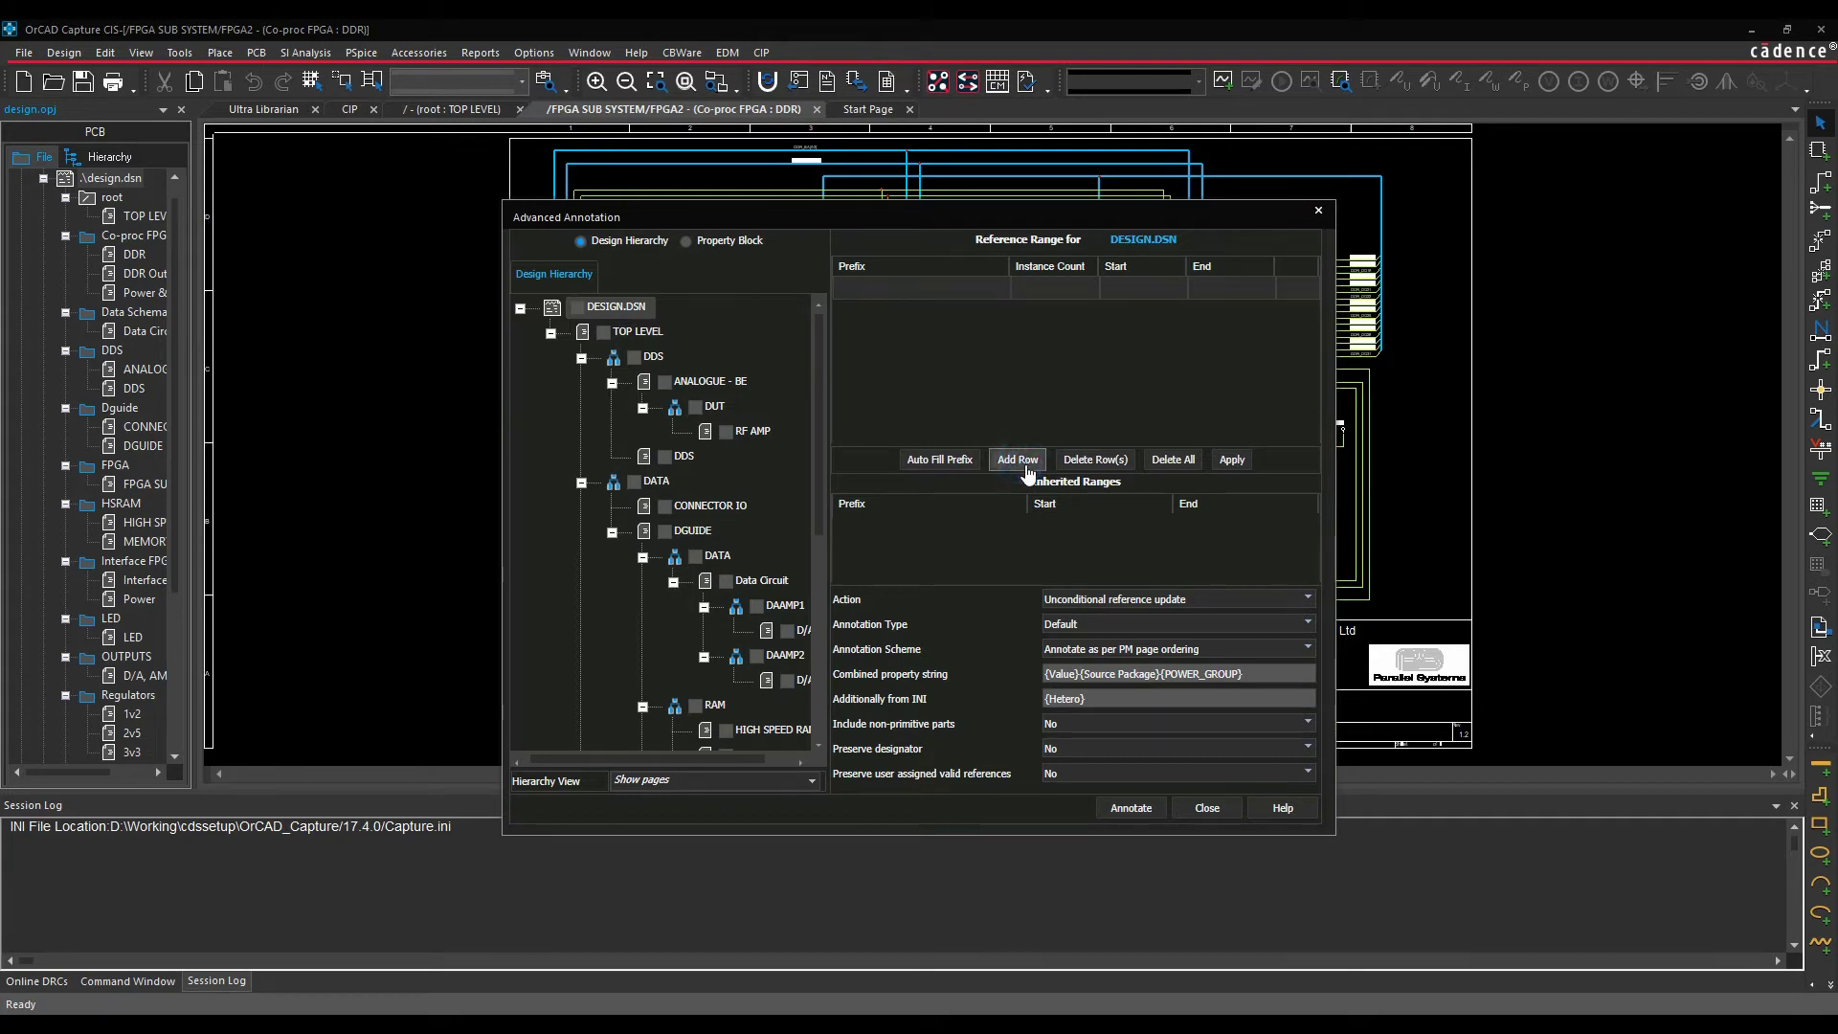
left_click(919, 285)
left_click(919, 284)
type("U")
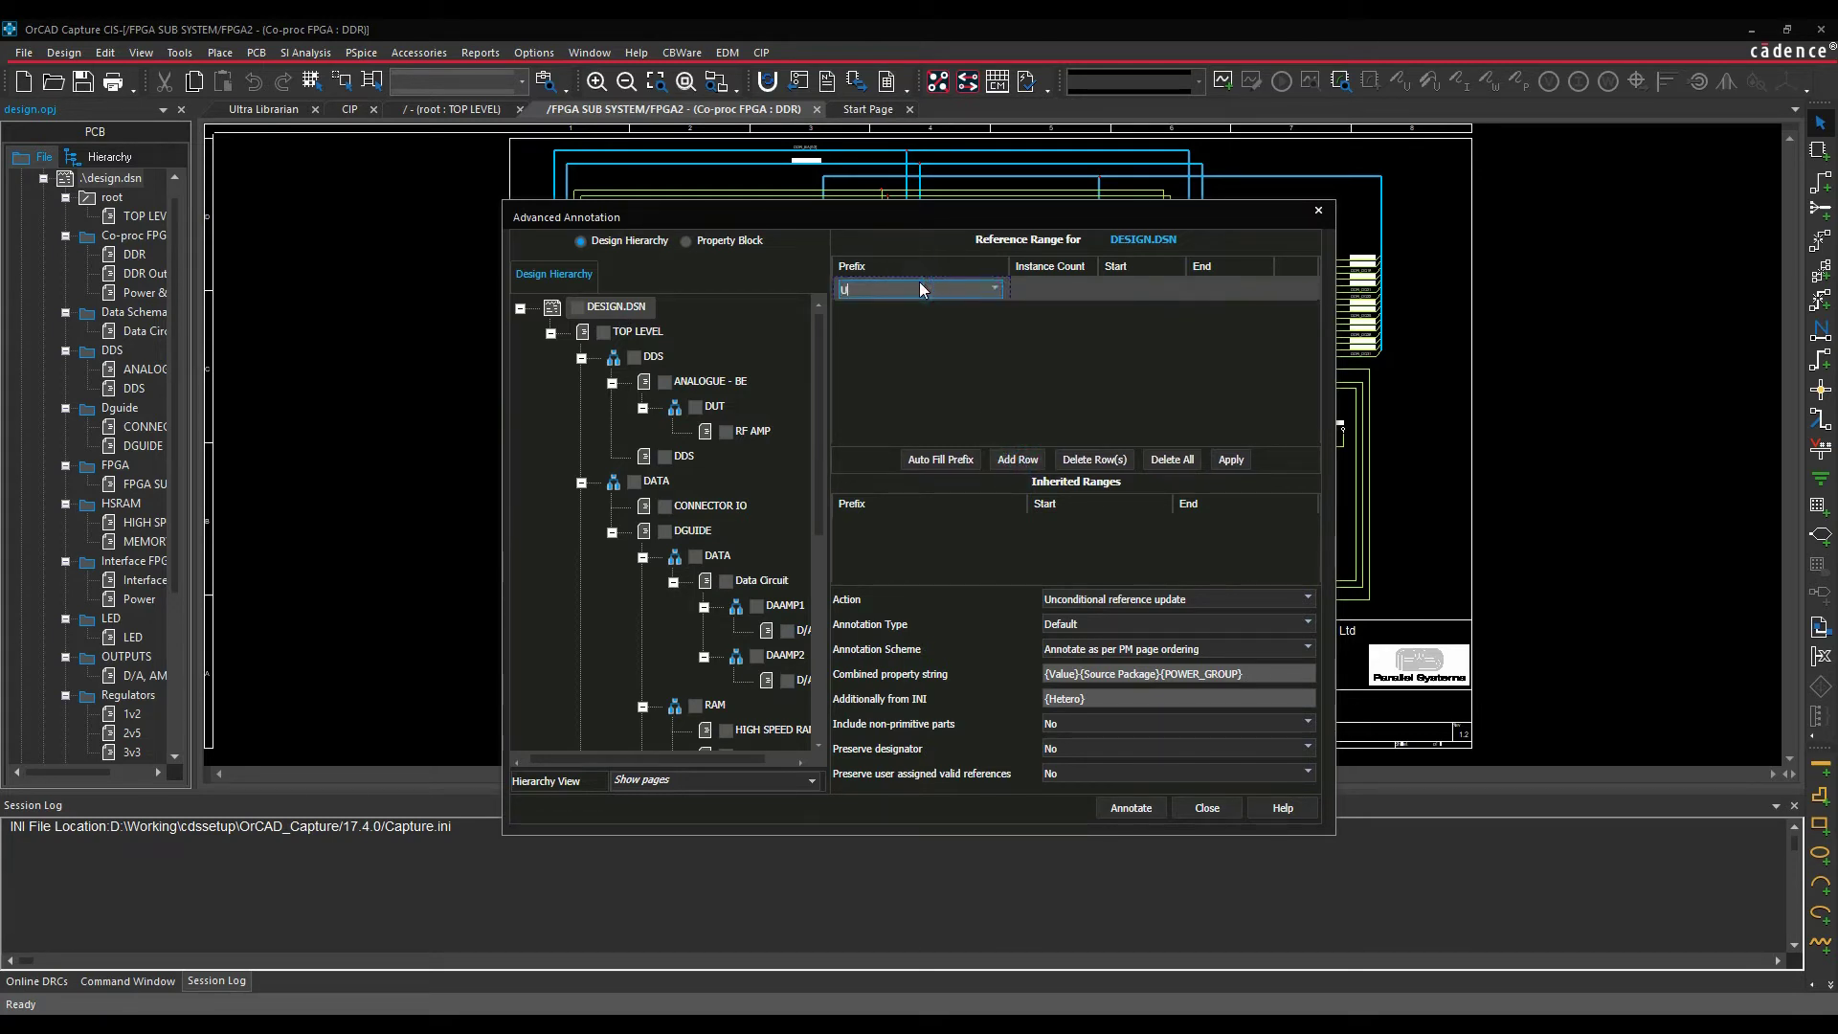
key("Tab")
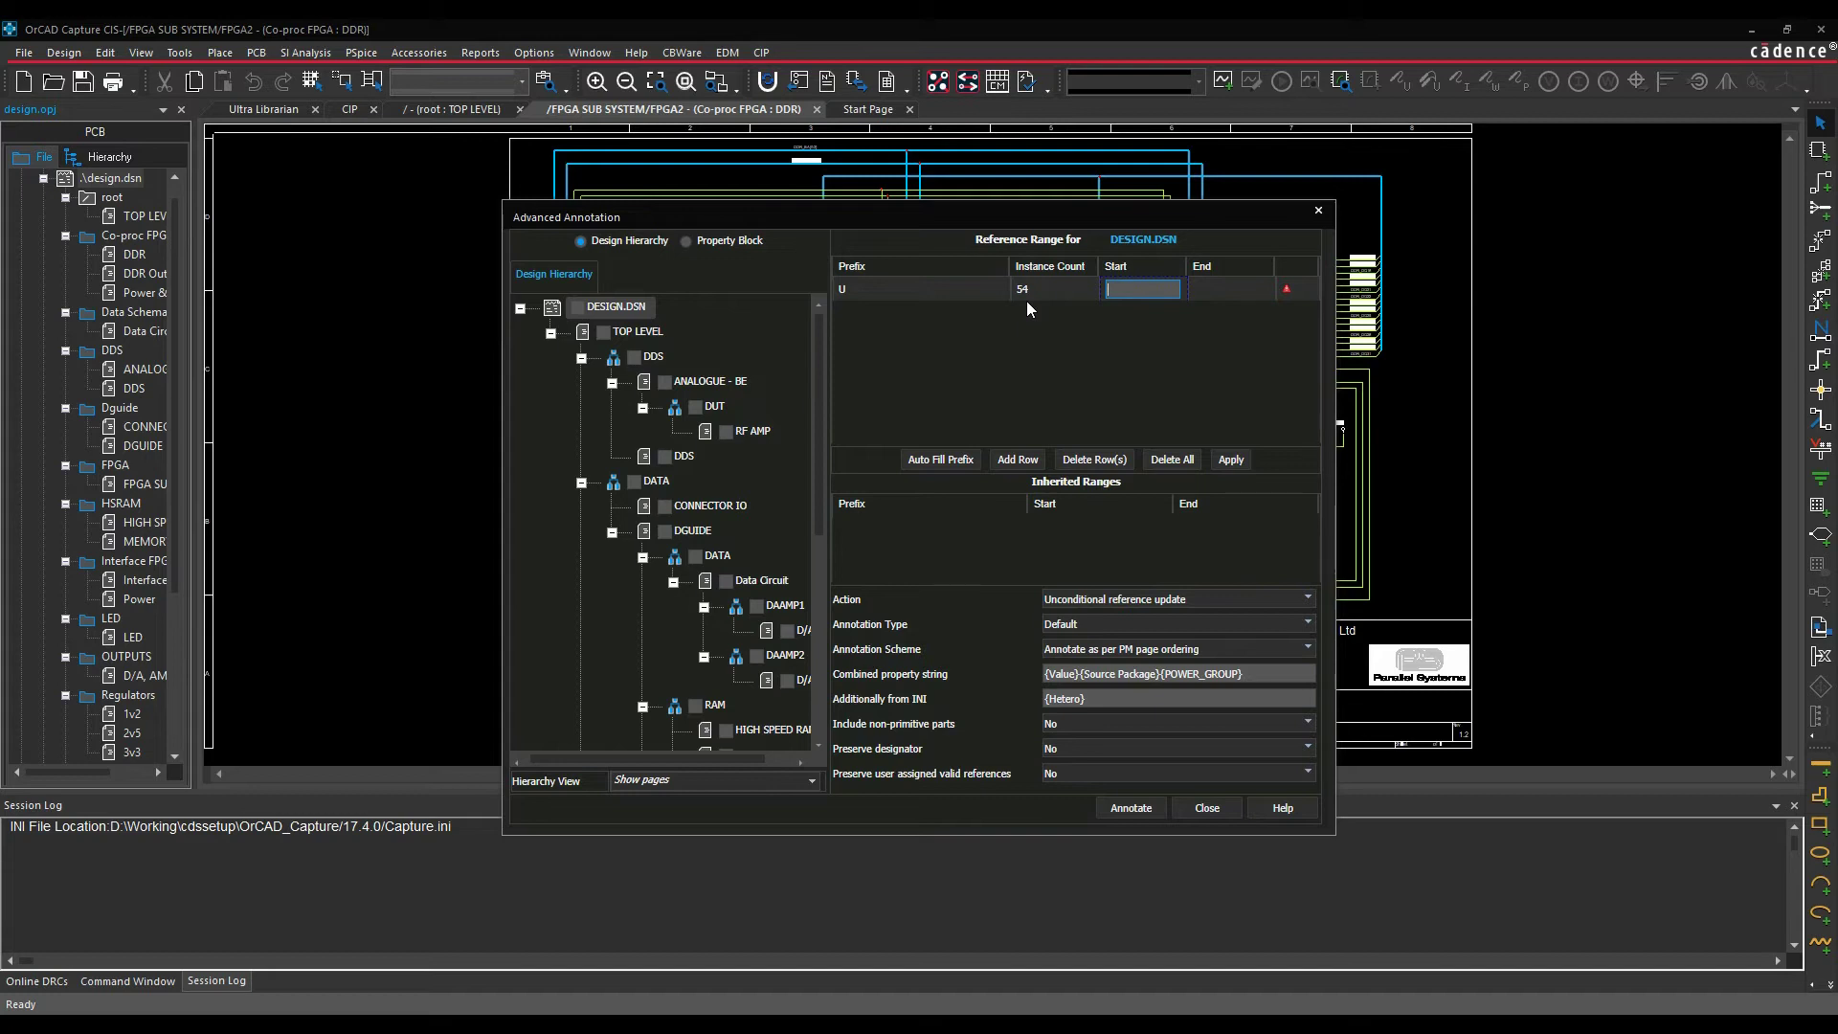
type("200")
key("Tab")
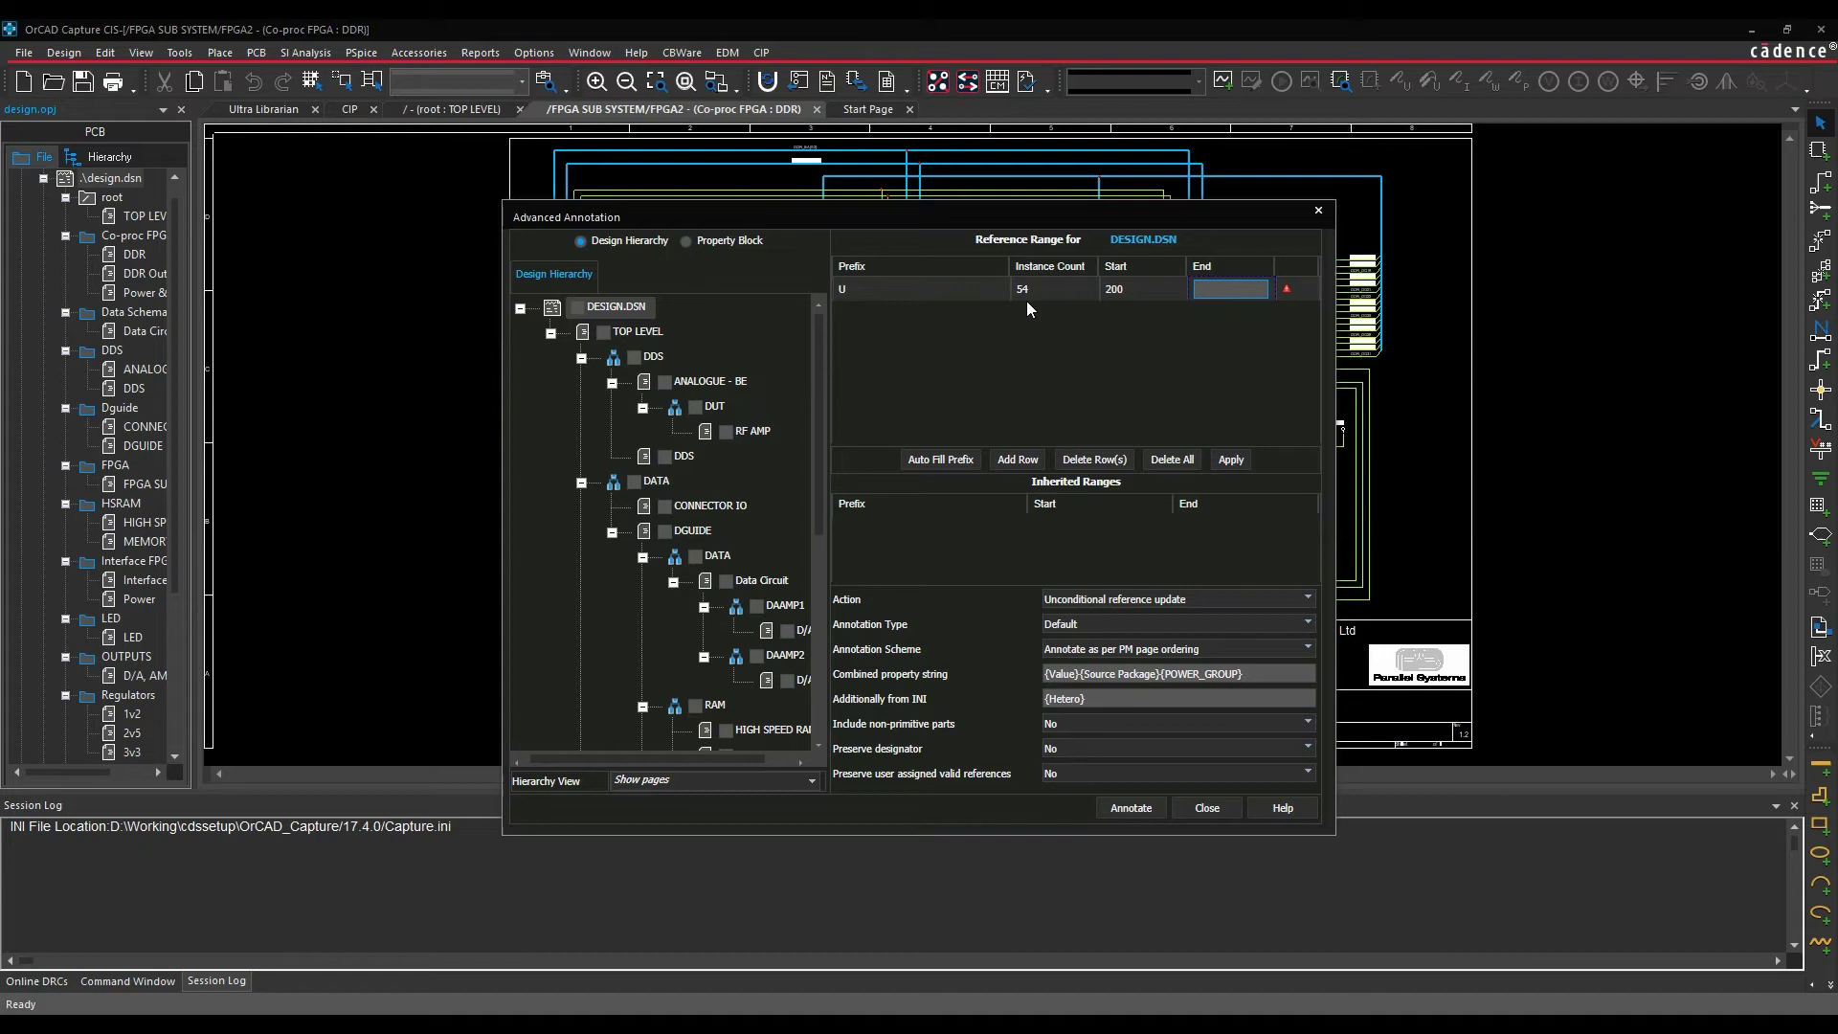
type("300")
key("Tab")
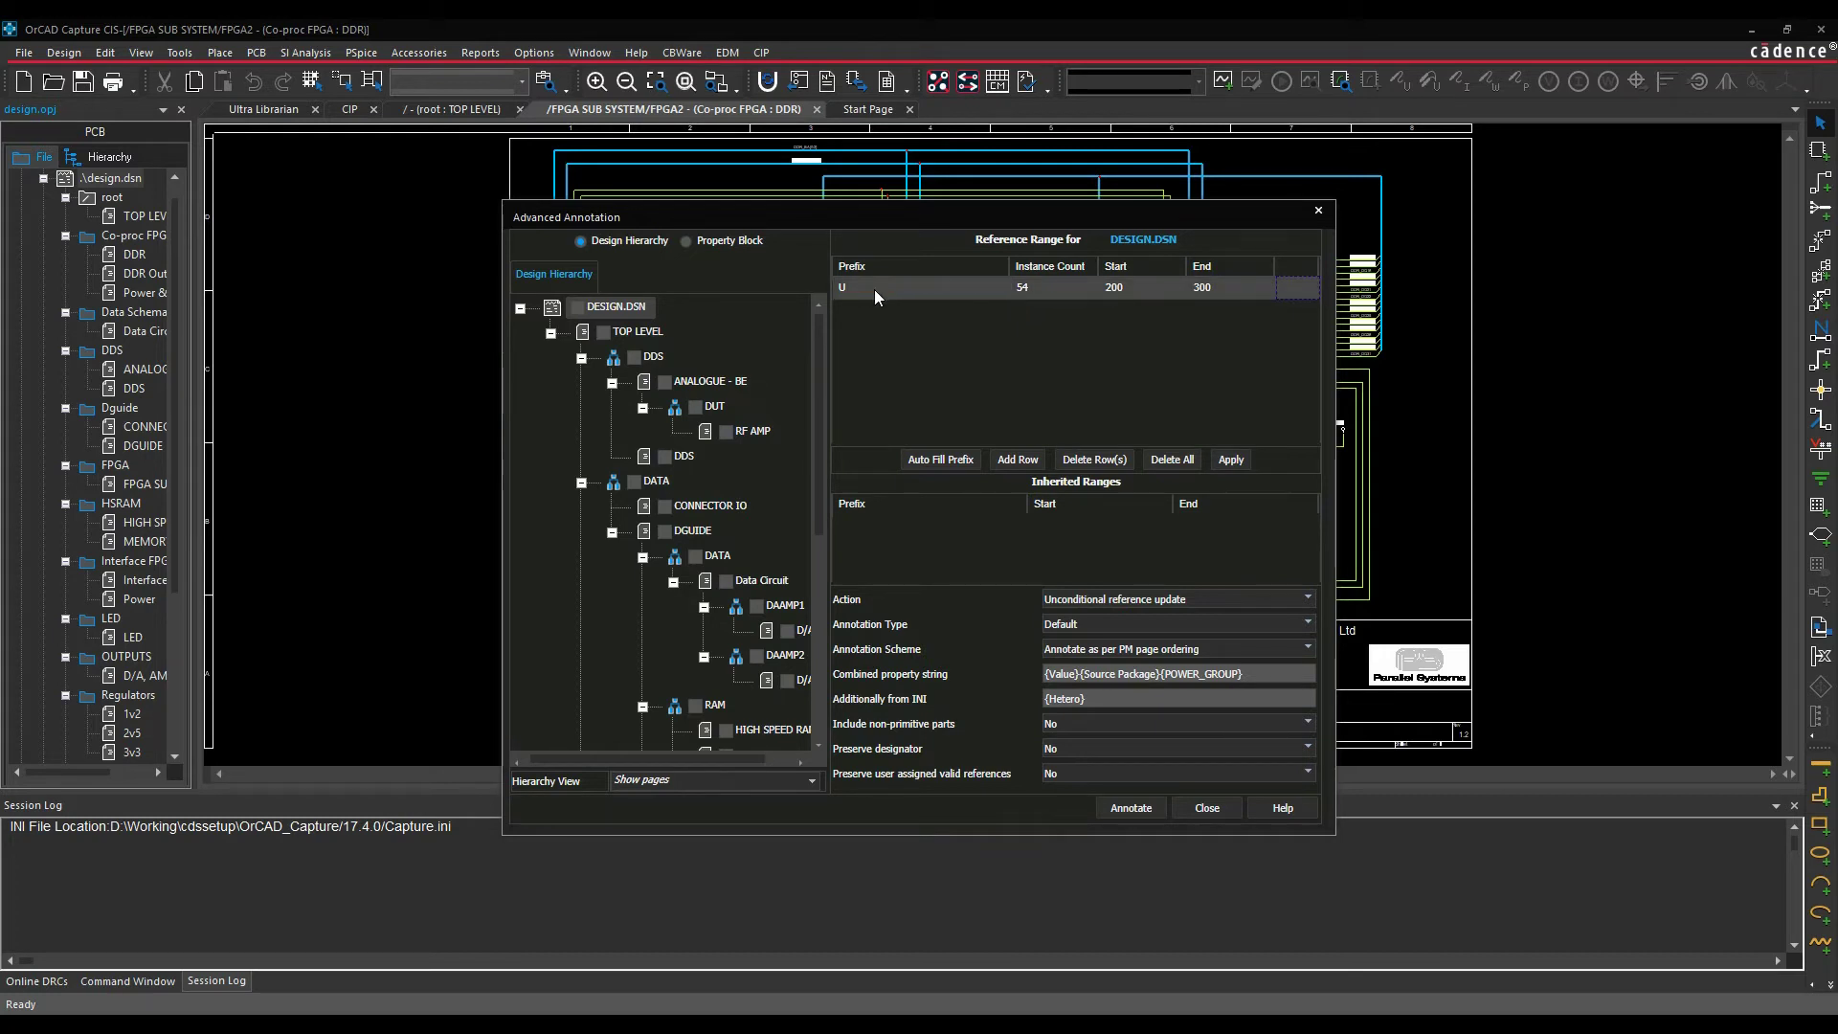
left_click(1236, 461)
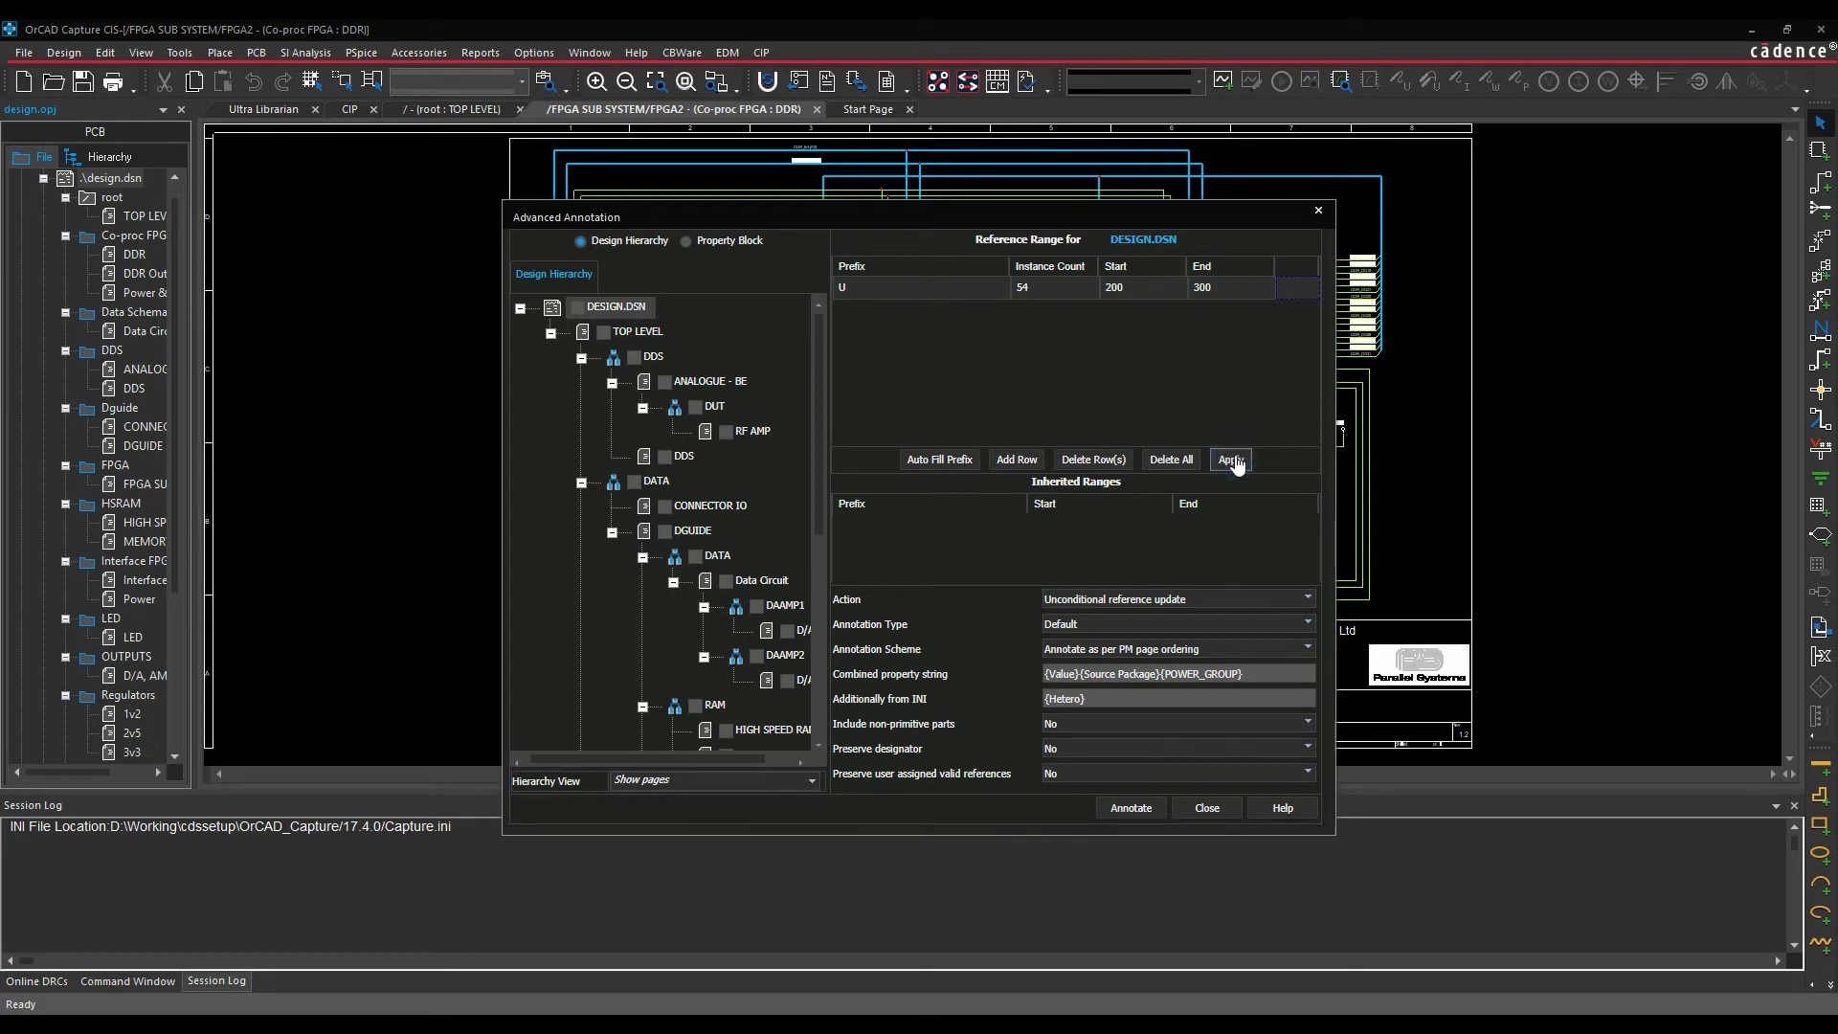
left_click(1235, 462)
Step: Select the DAAMP1 block and delete its old U 500–510 range row
left_click(772, 607)
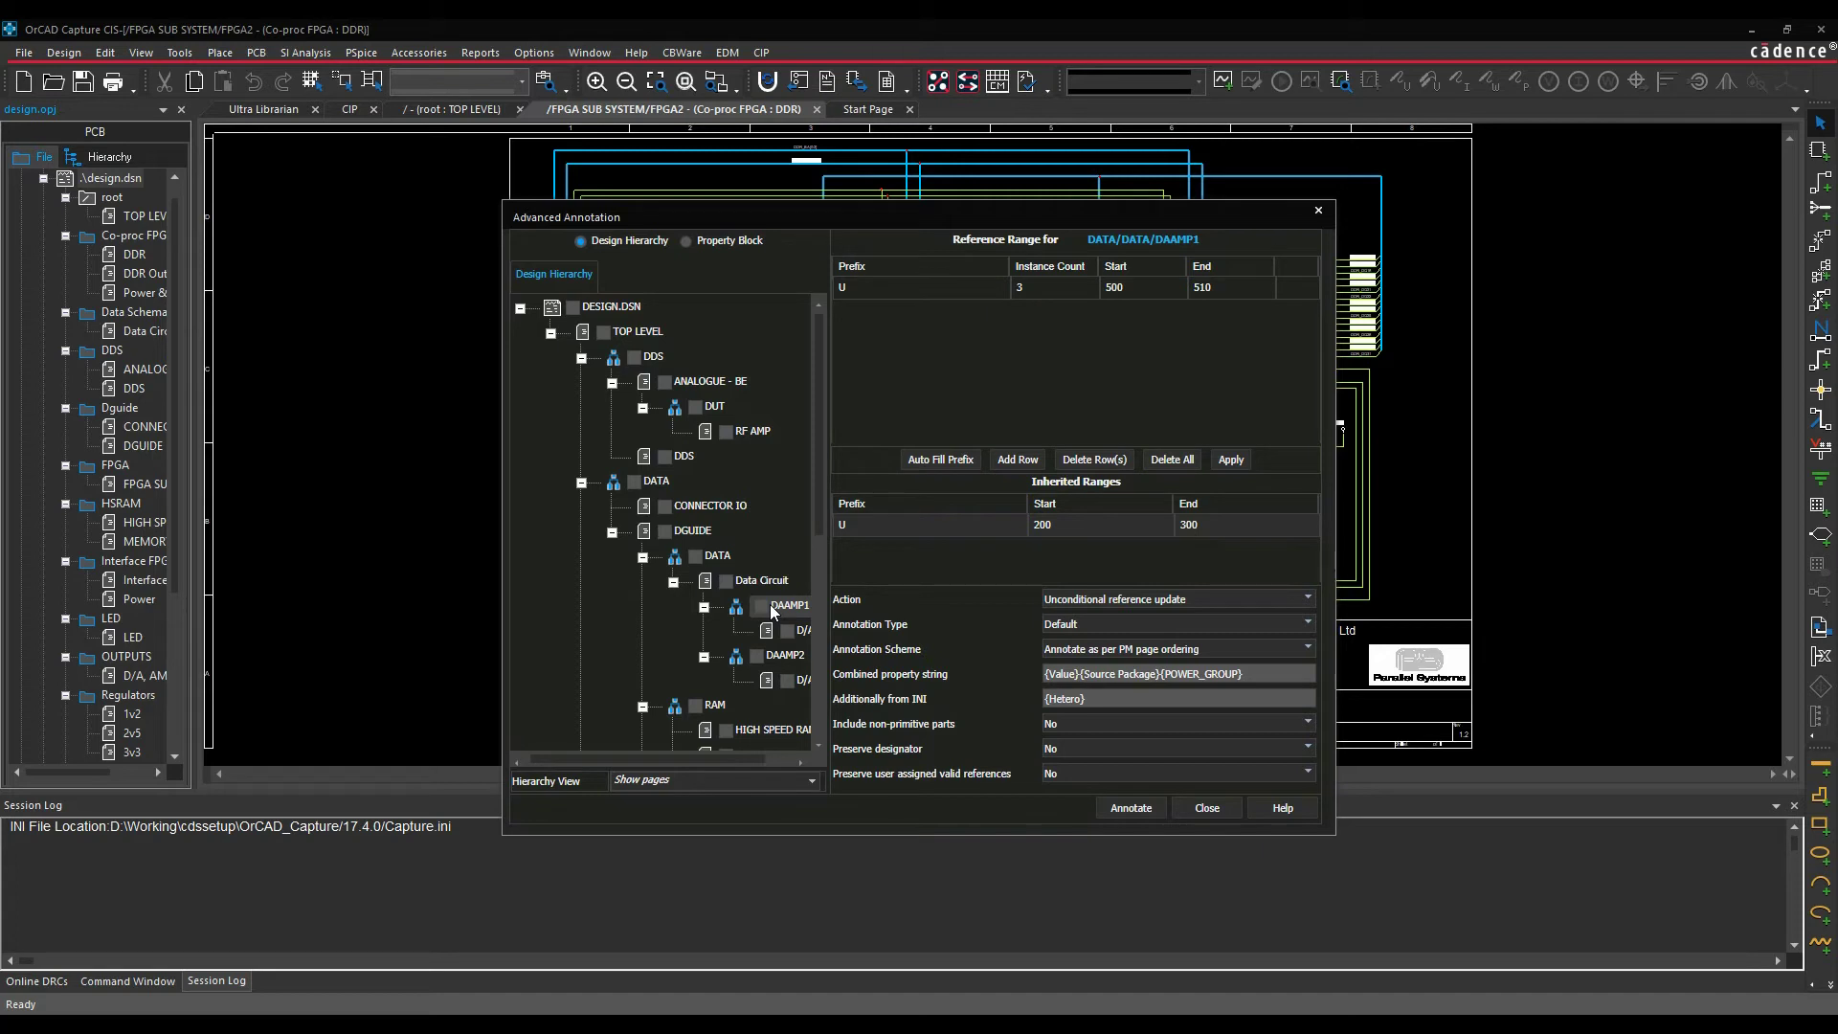
left_click(941, 287)
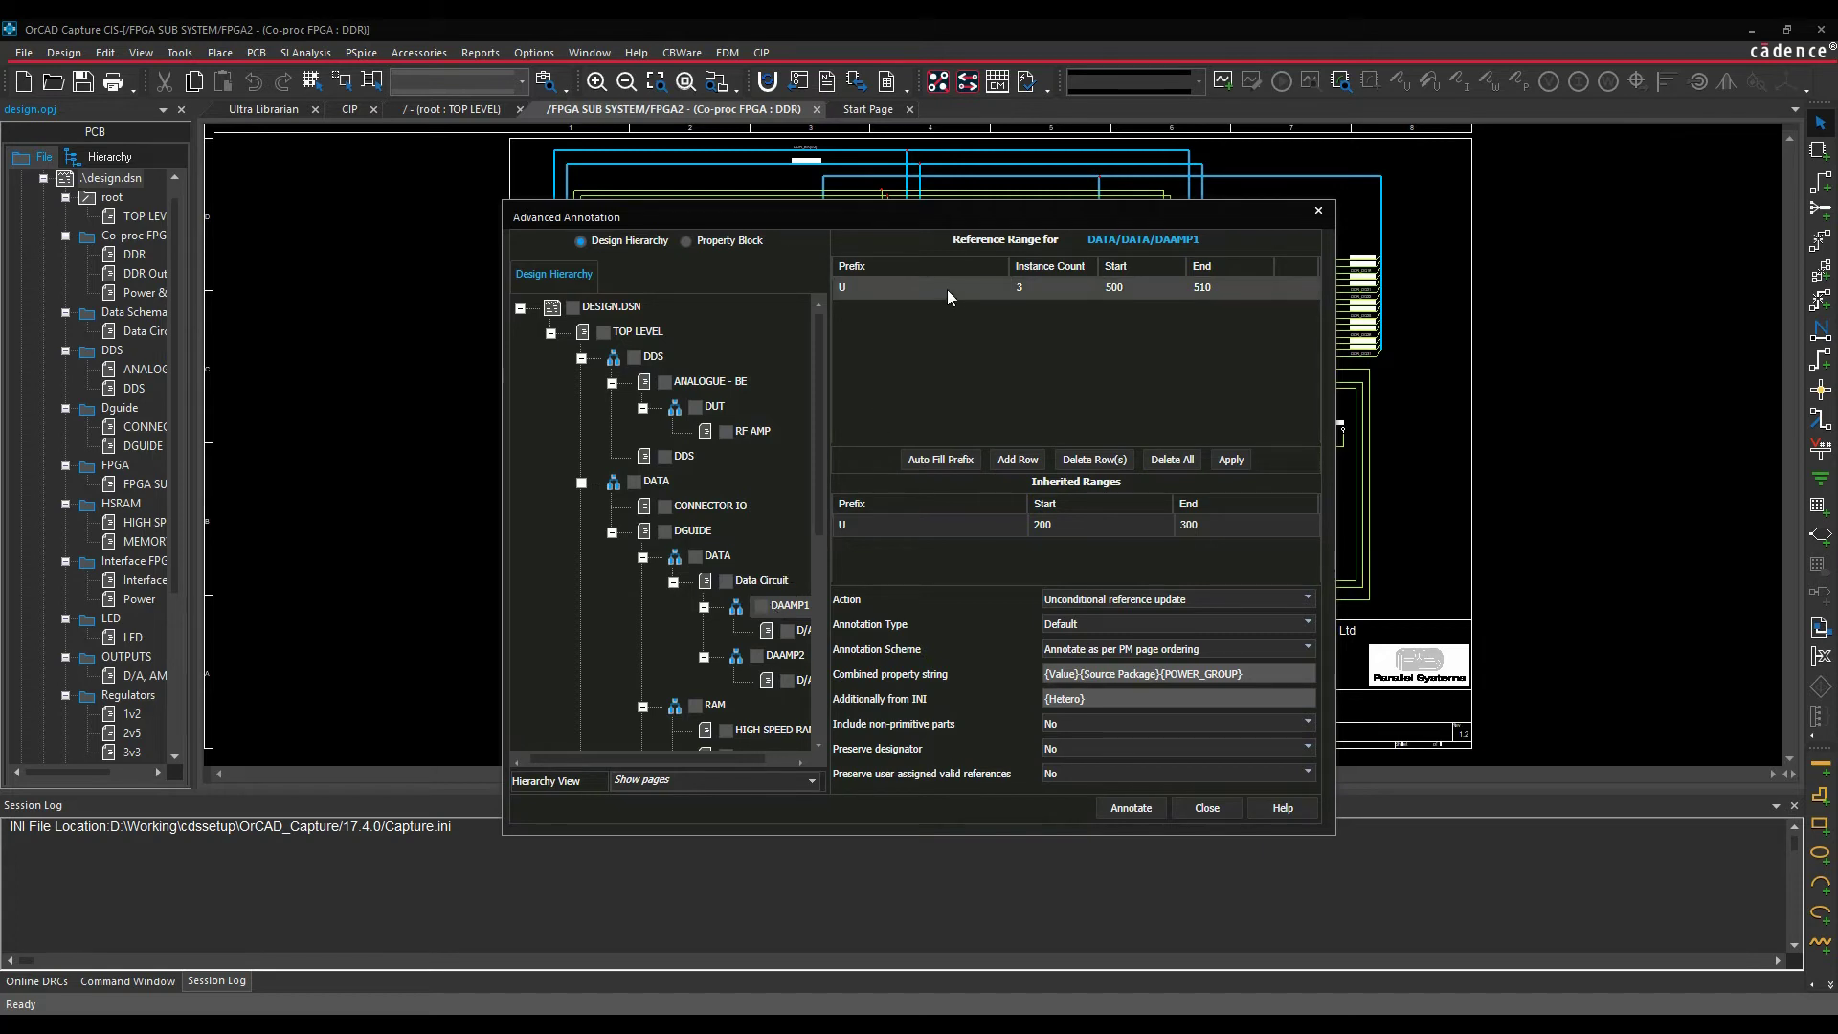
left_click(1094, 460)
Step: Add and apply a U 400–410 range for DAAMP1, then show DAAMP2's ranges
left_click(1016, 462)
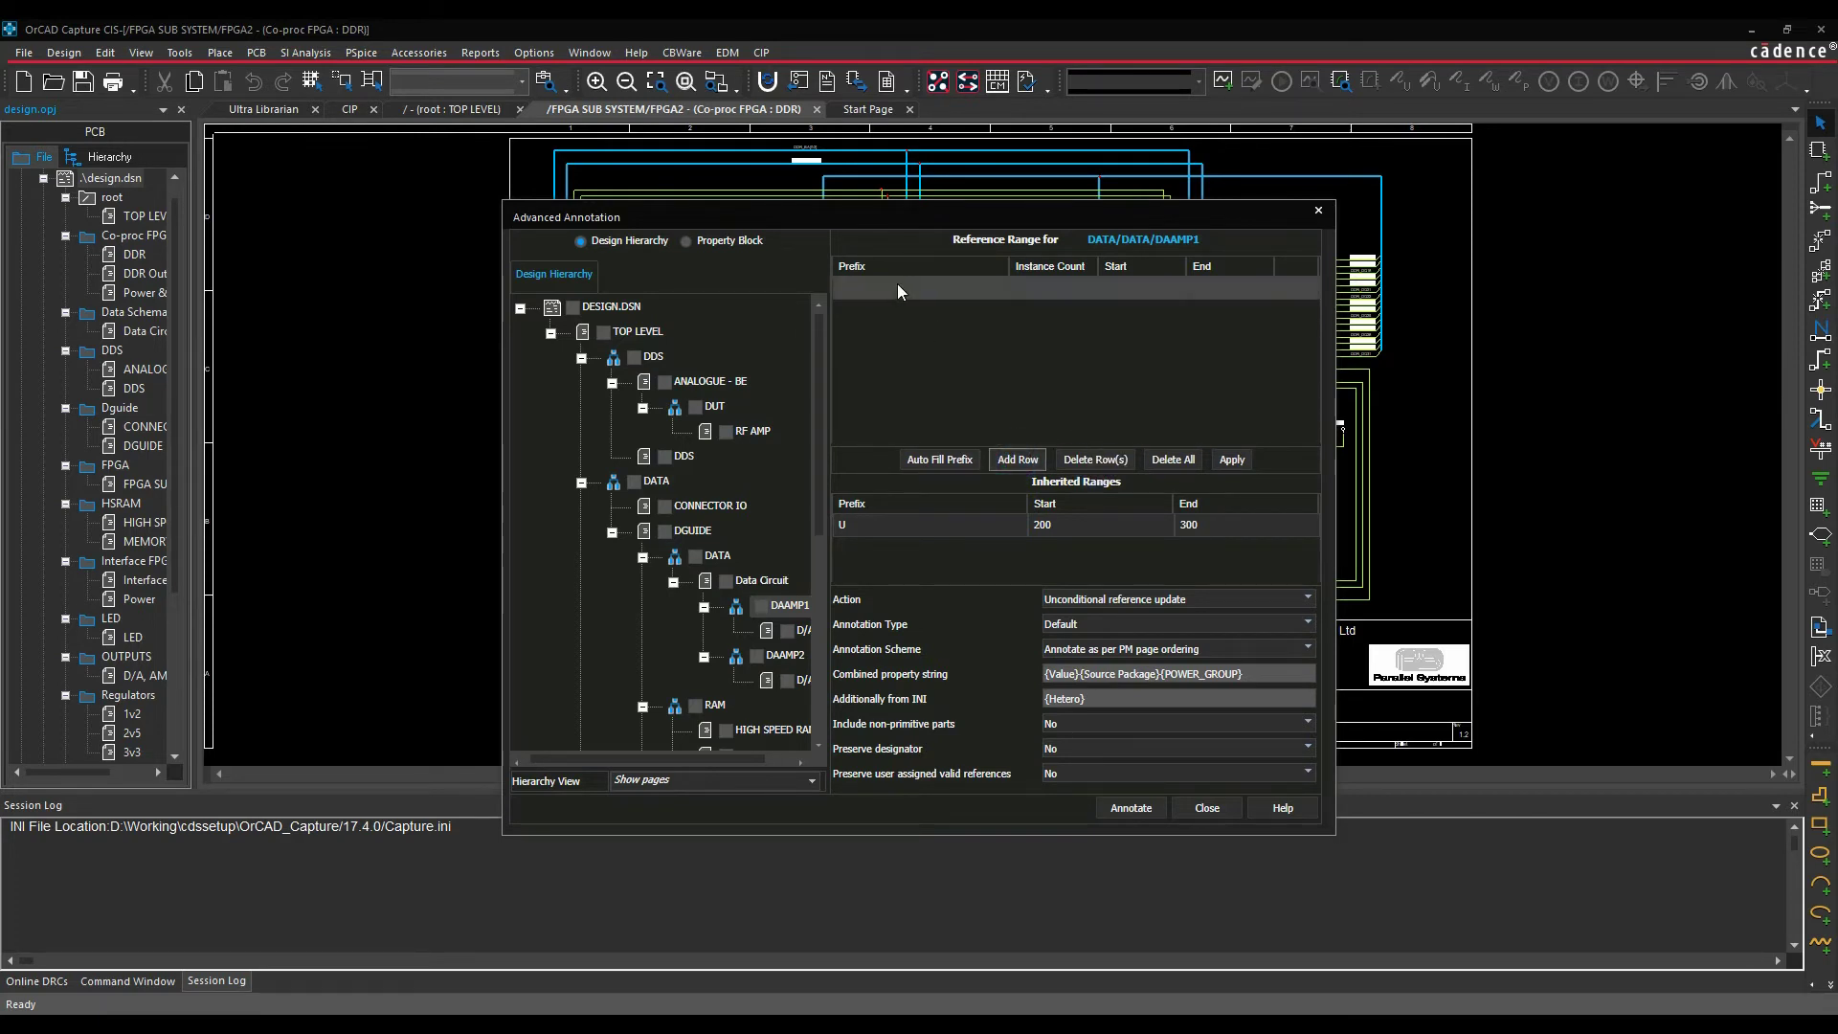
left_click(899, 285)
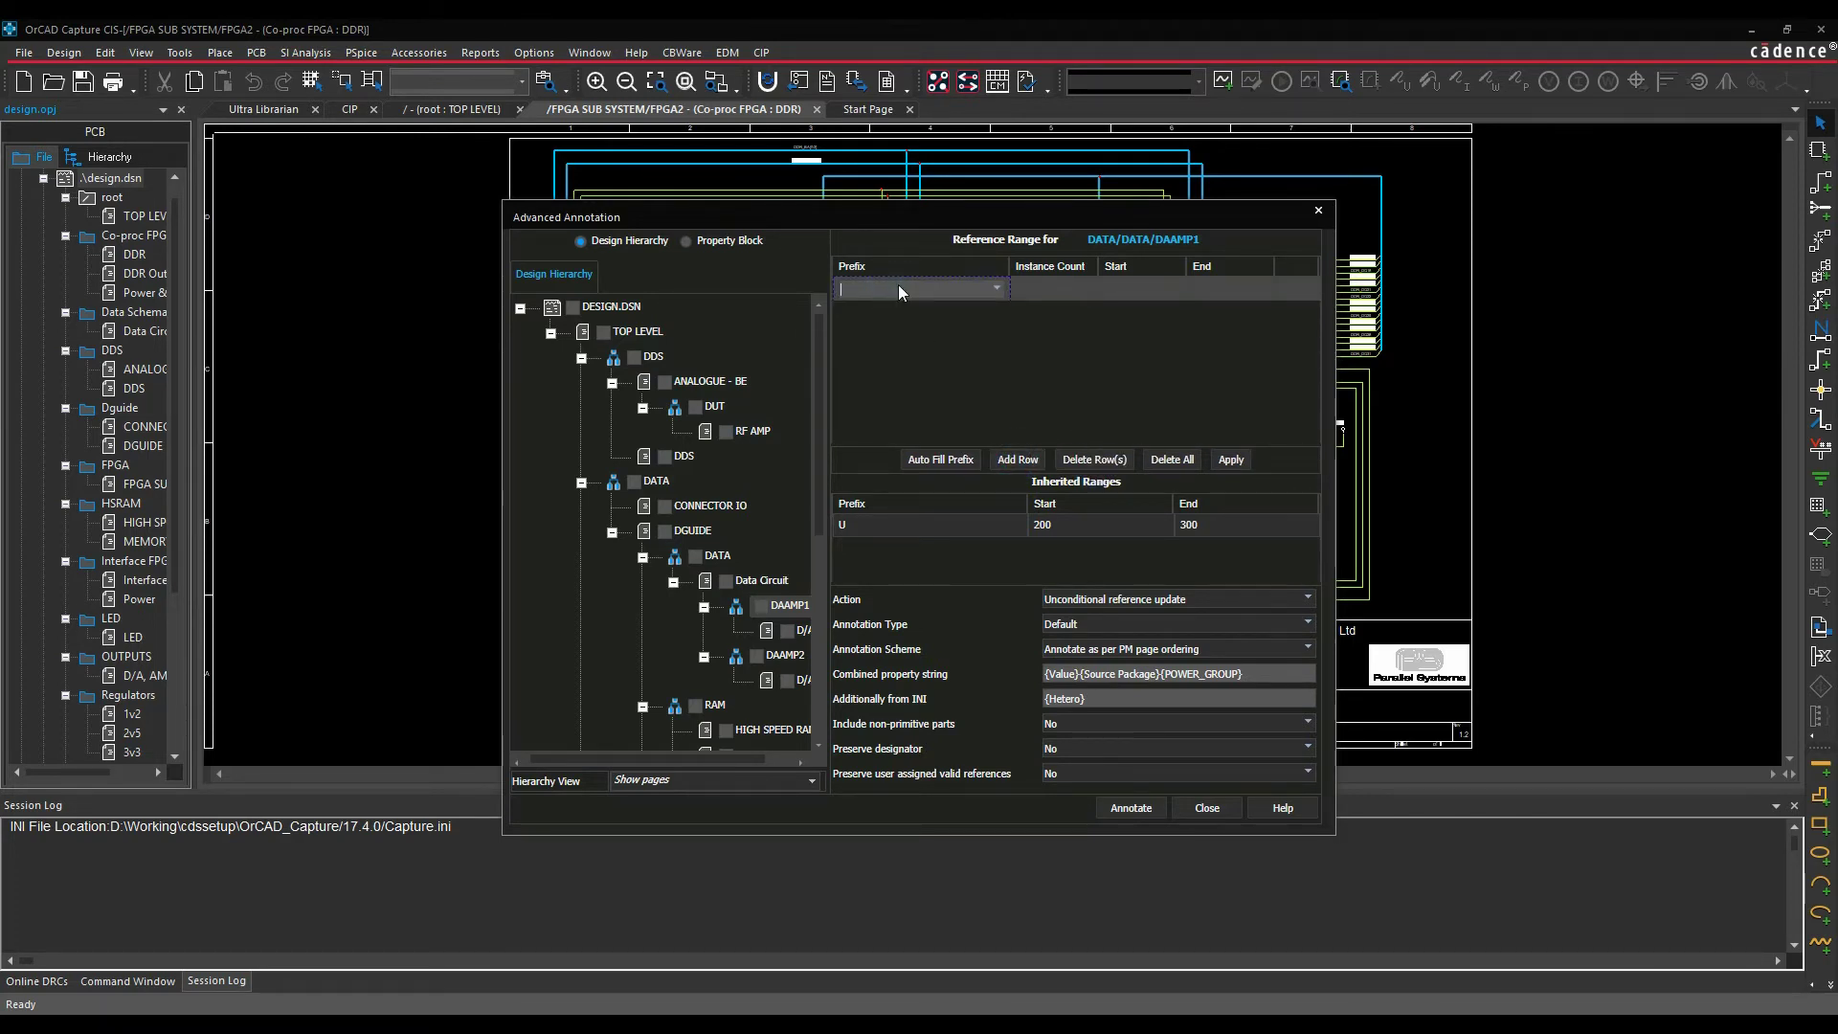
type("U")
key("Tab")
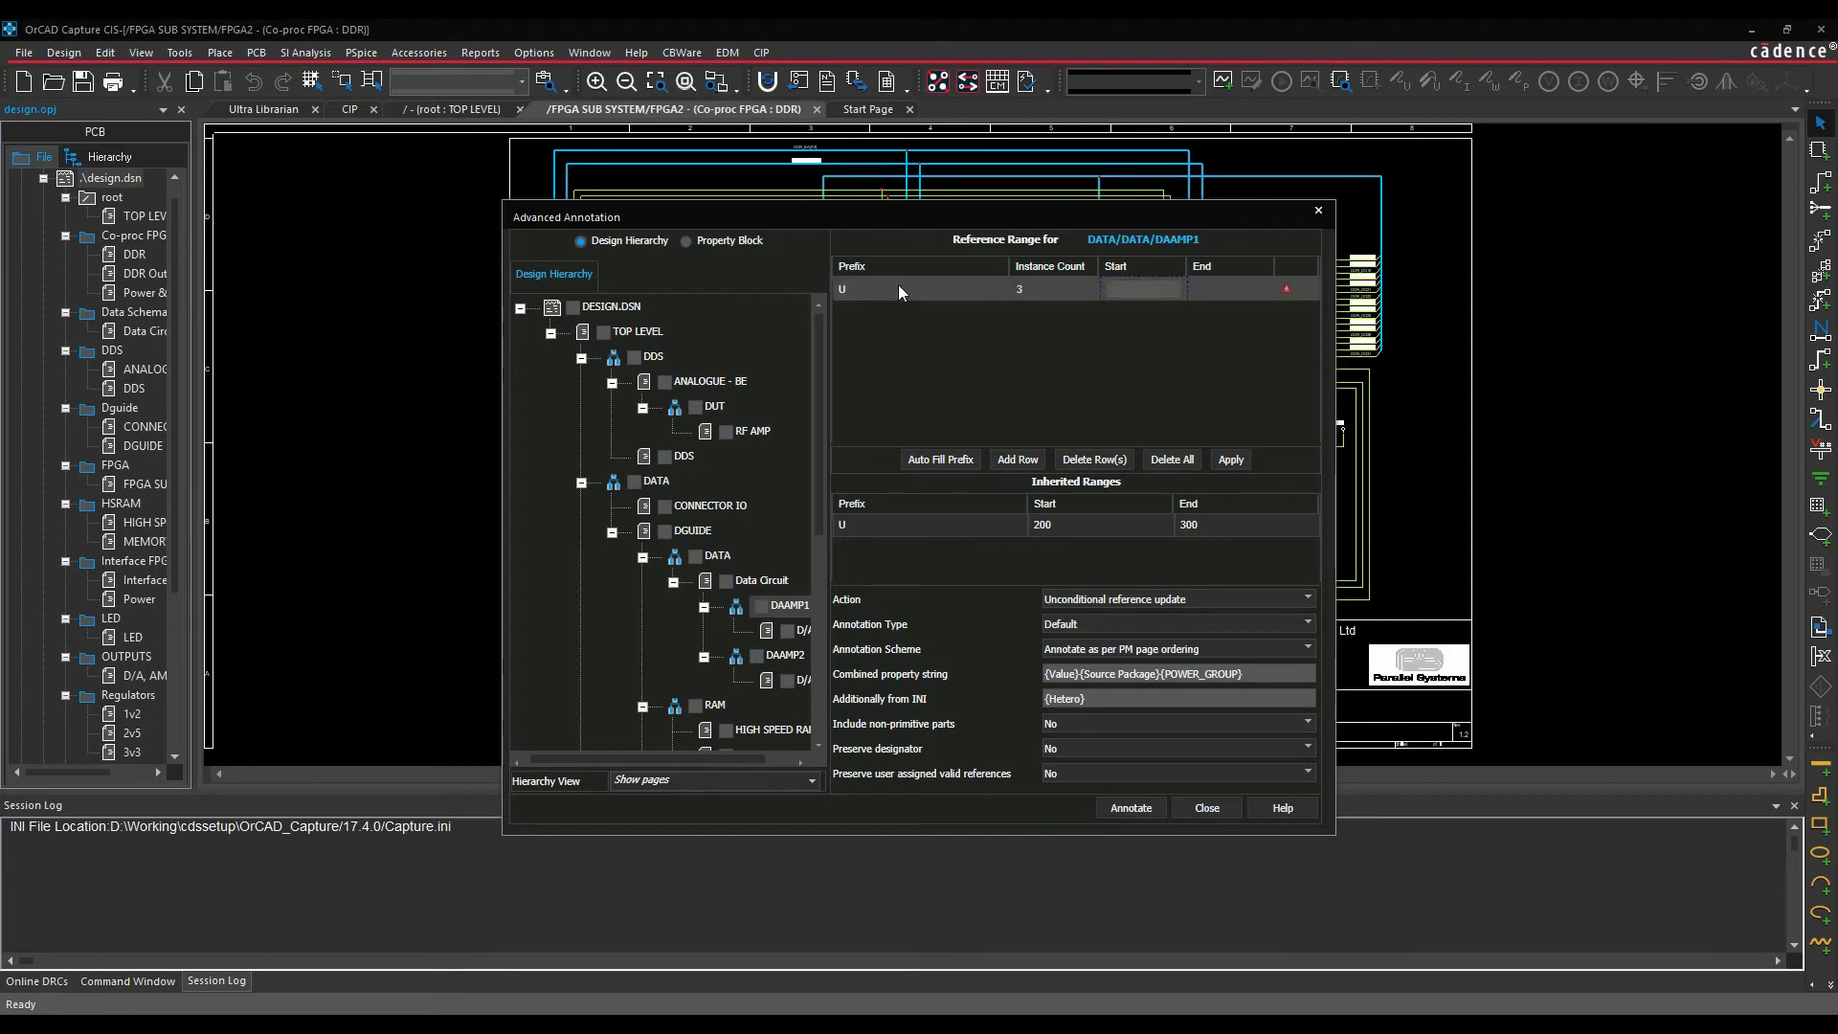
type("400")
key("Tab")
type("410")
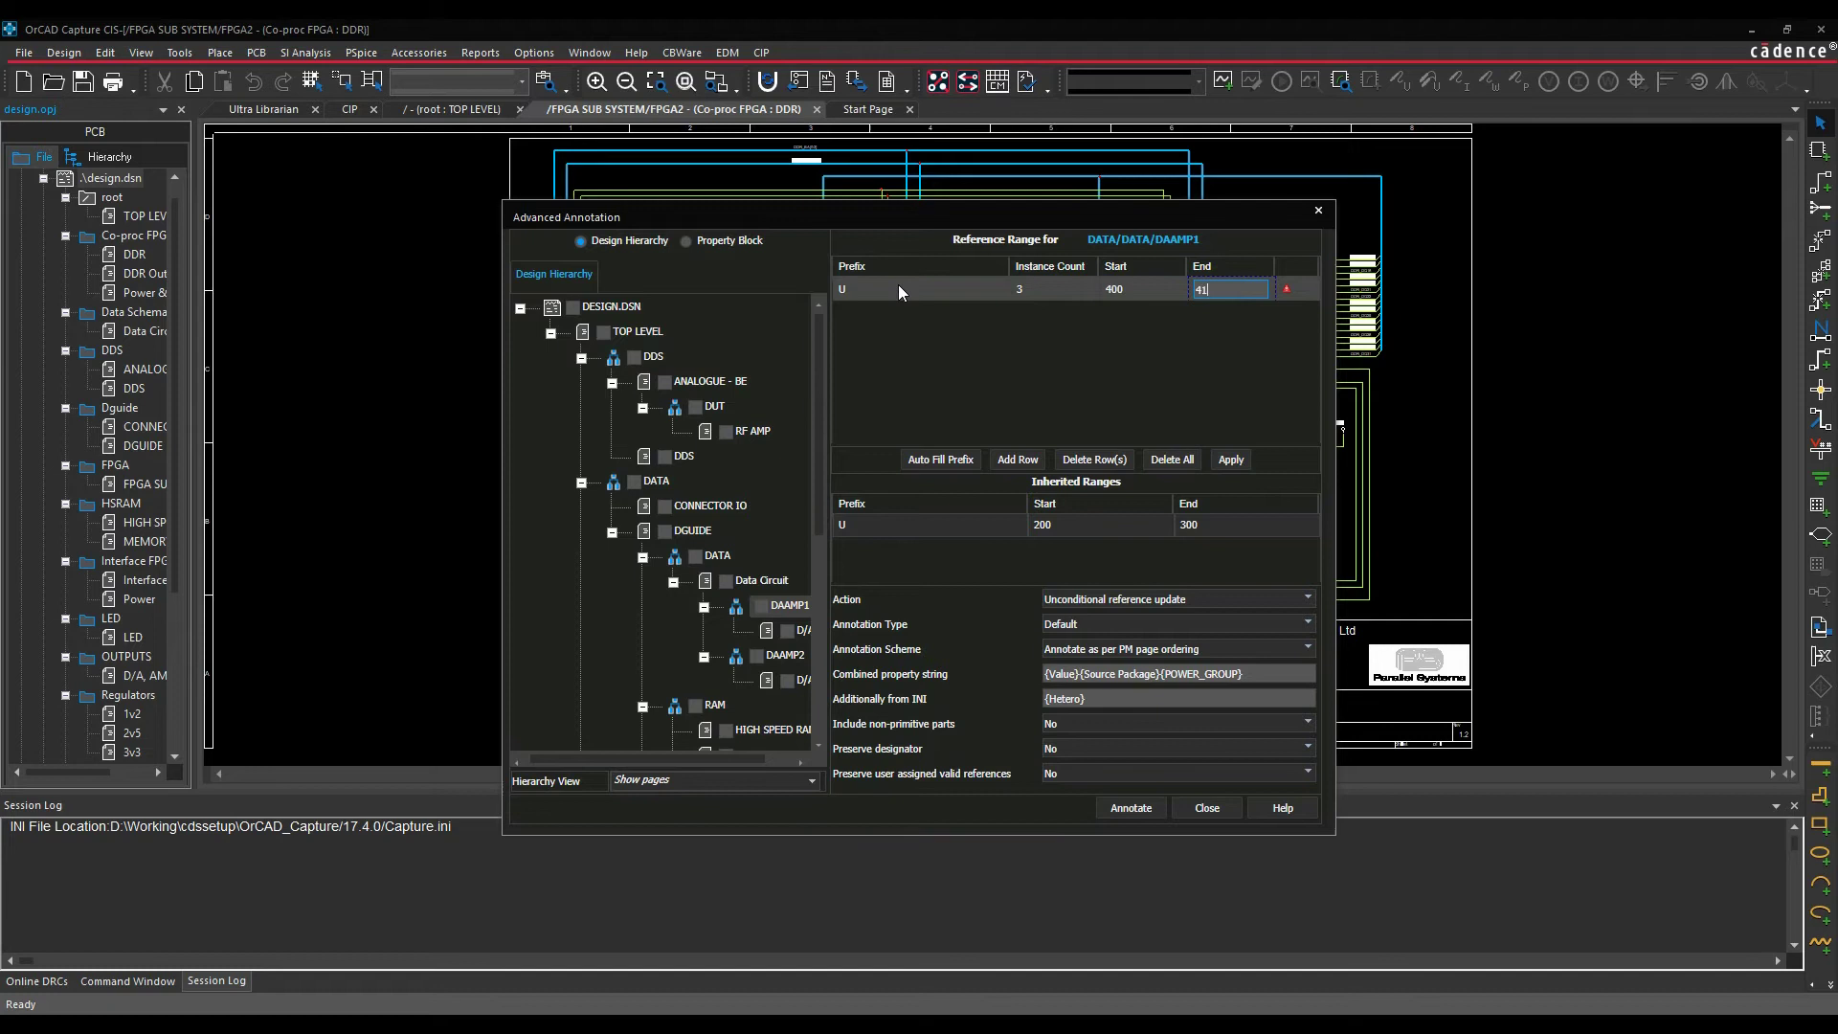
key("Tab")
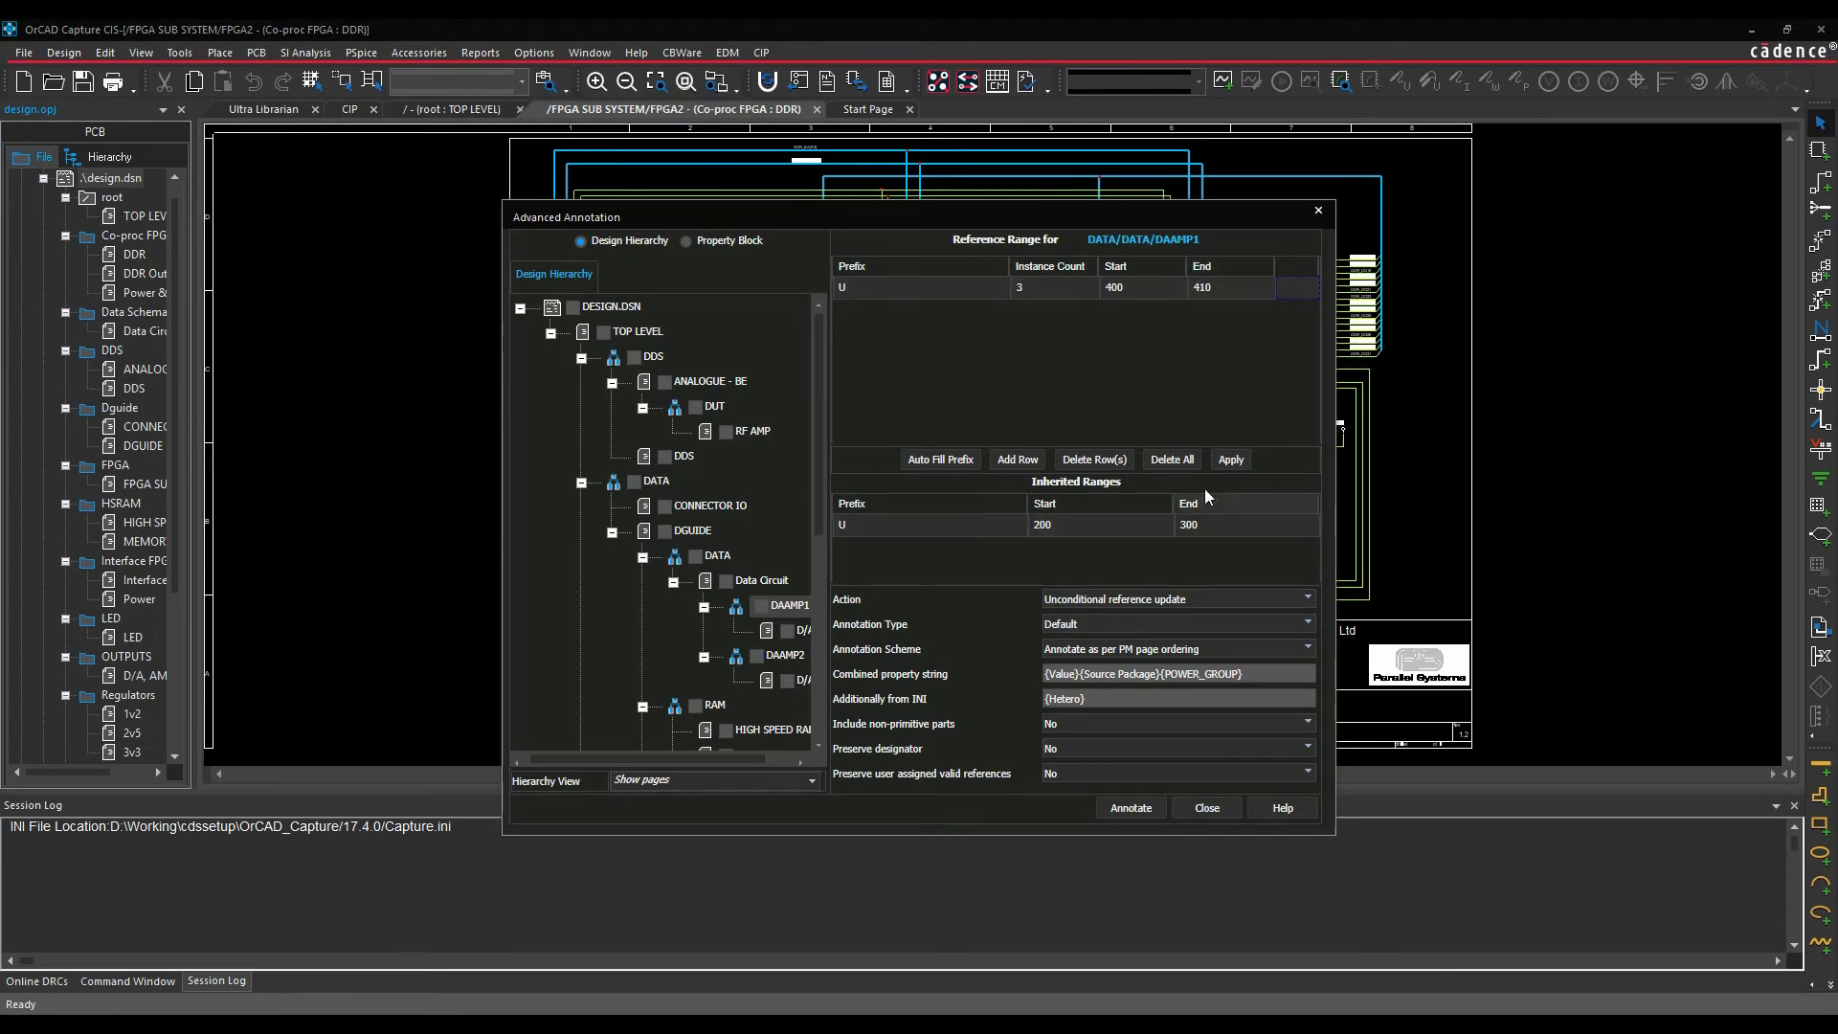
left_click(1232, 462)
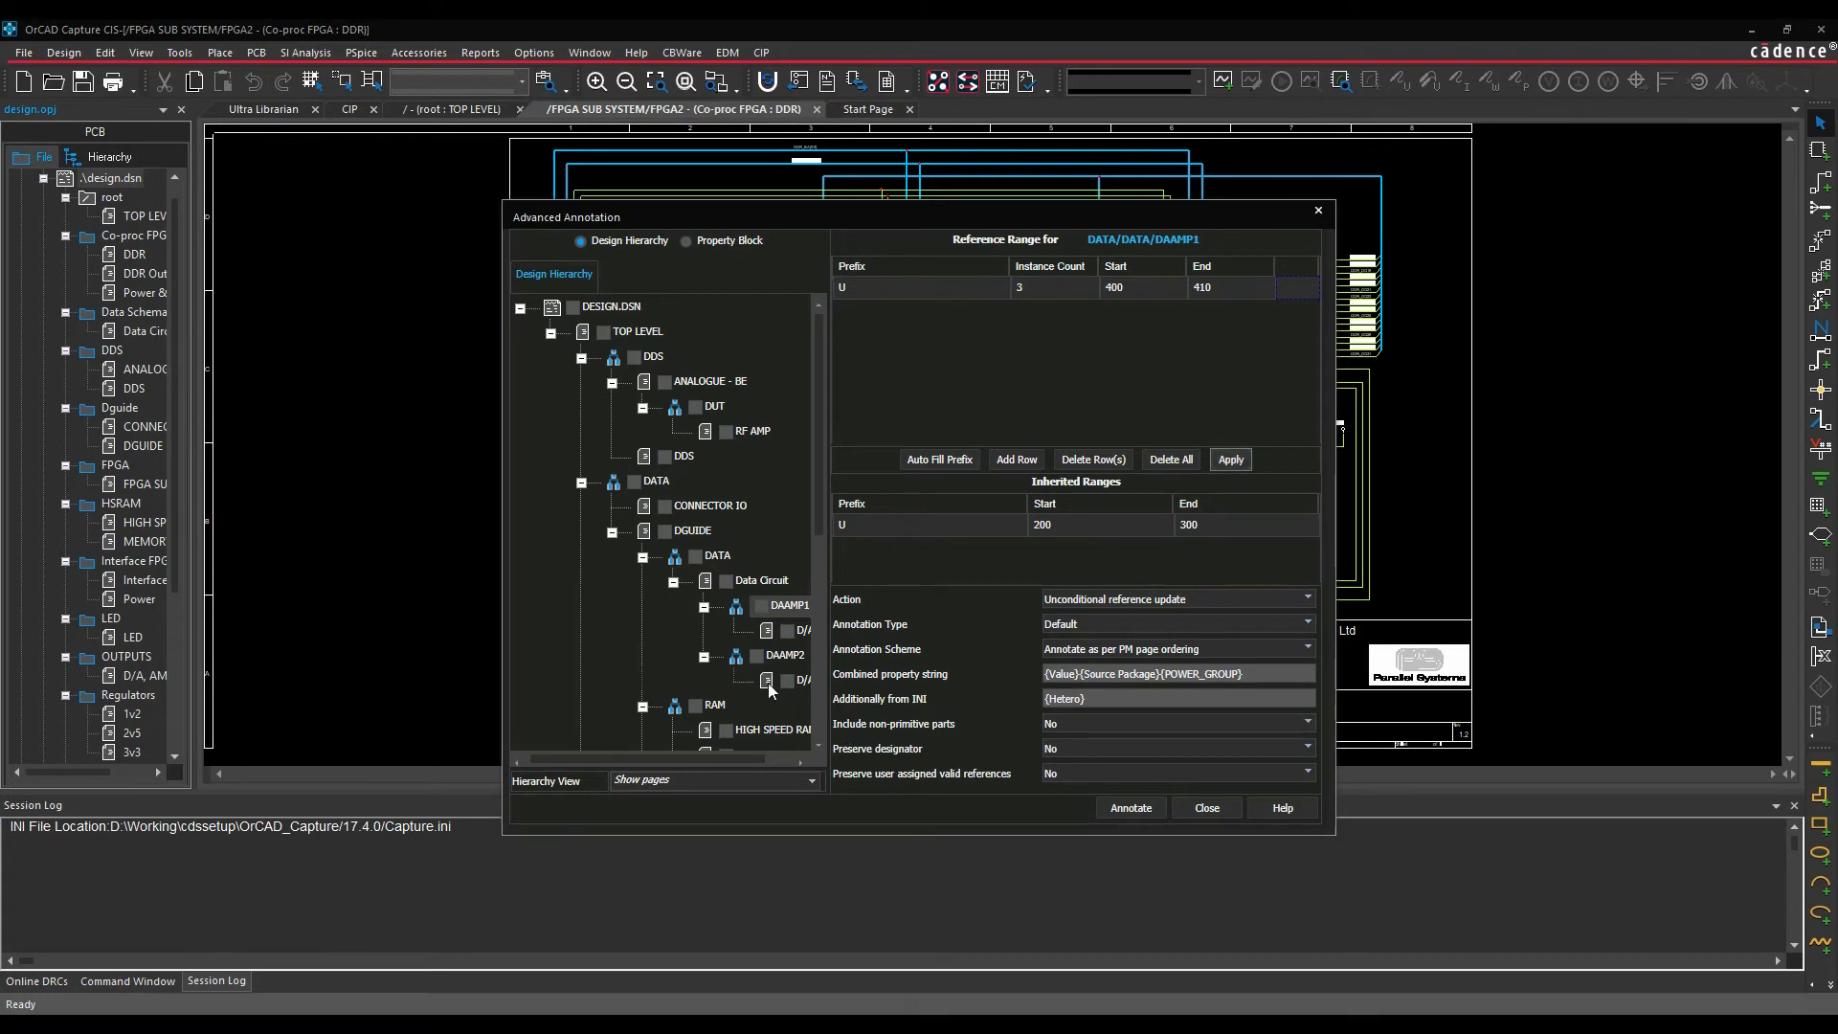
left_click(776, 657)
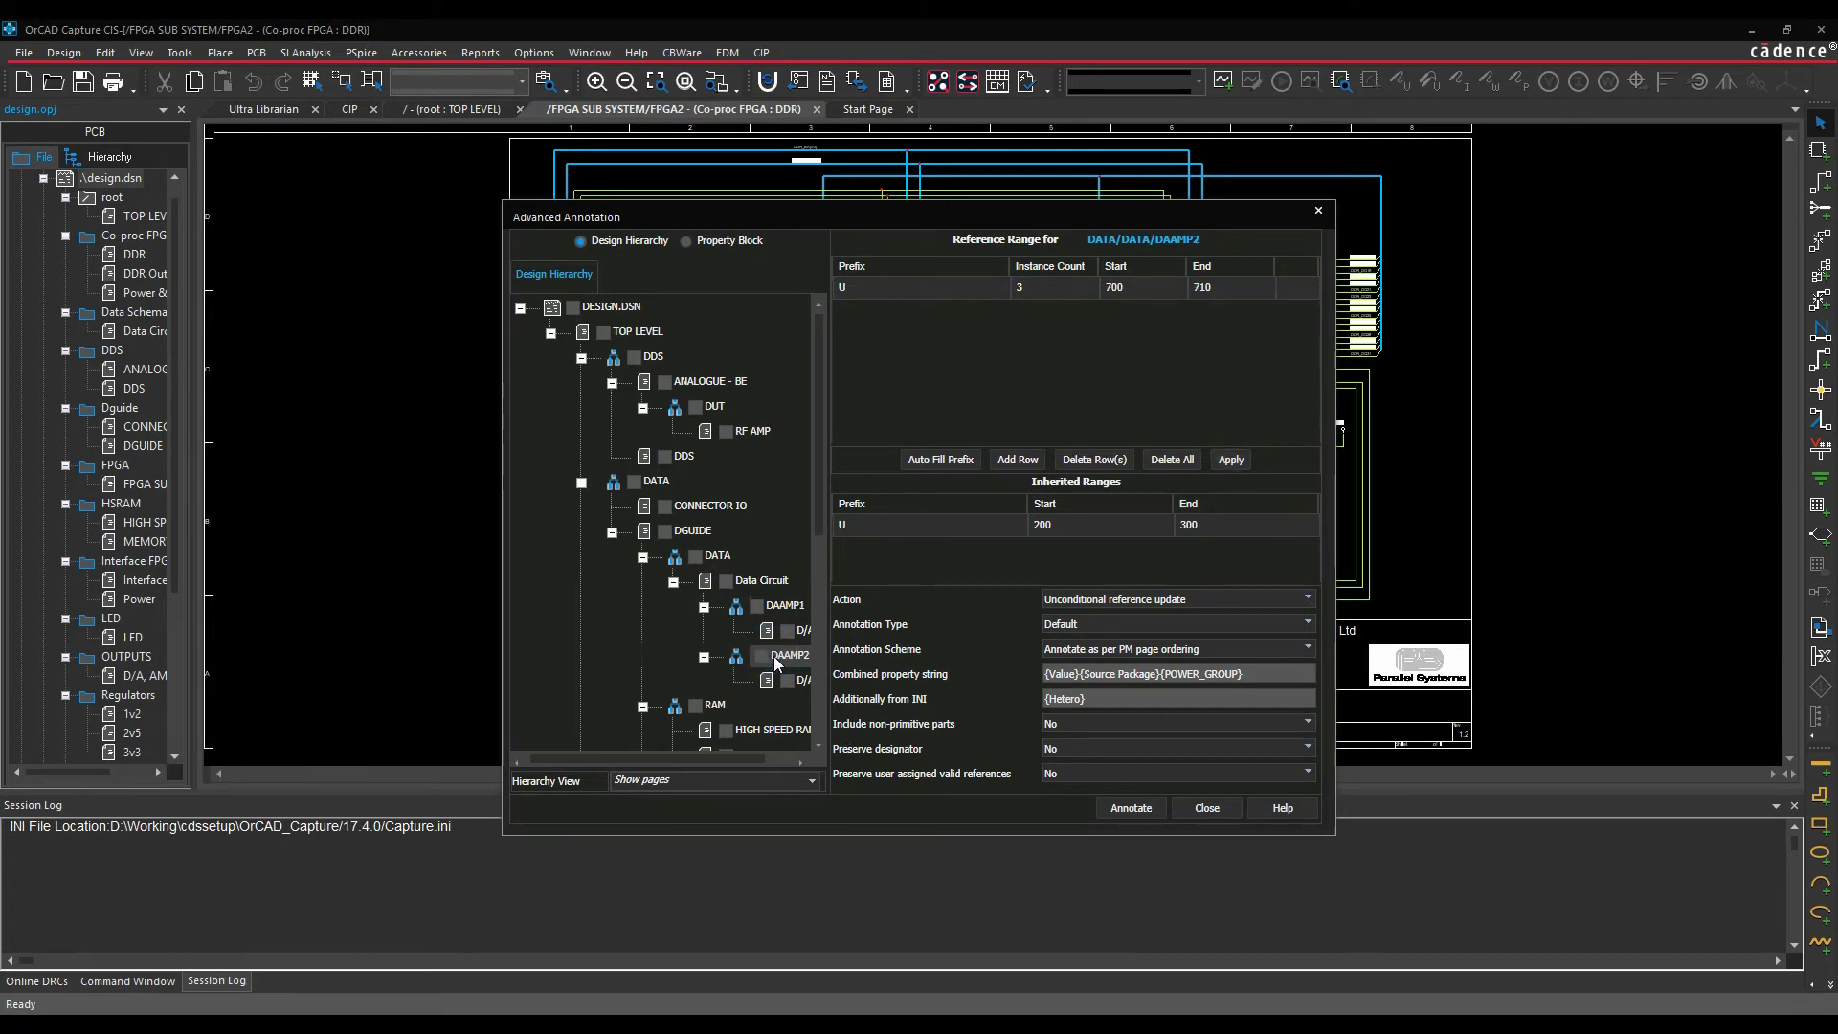
Step: Replace DAAMP2's U 700–710 range with a U 800–810 range and apply it
left_click(935, 288)
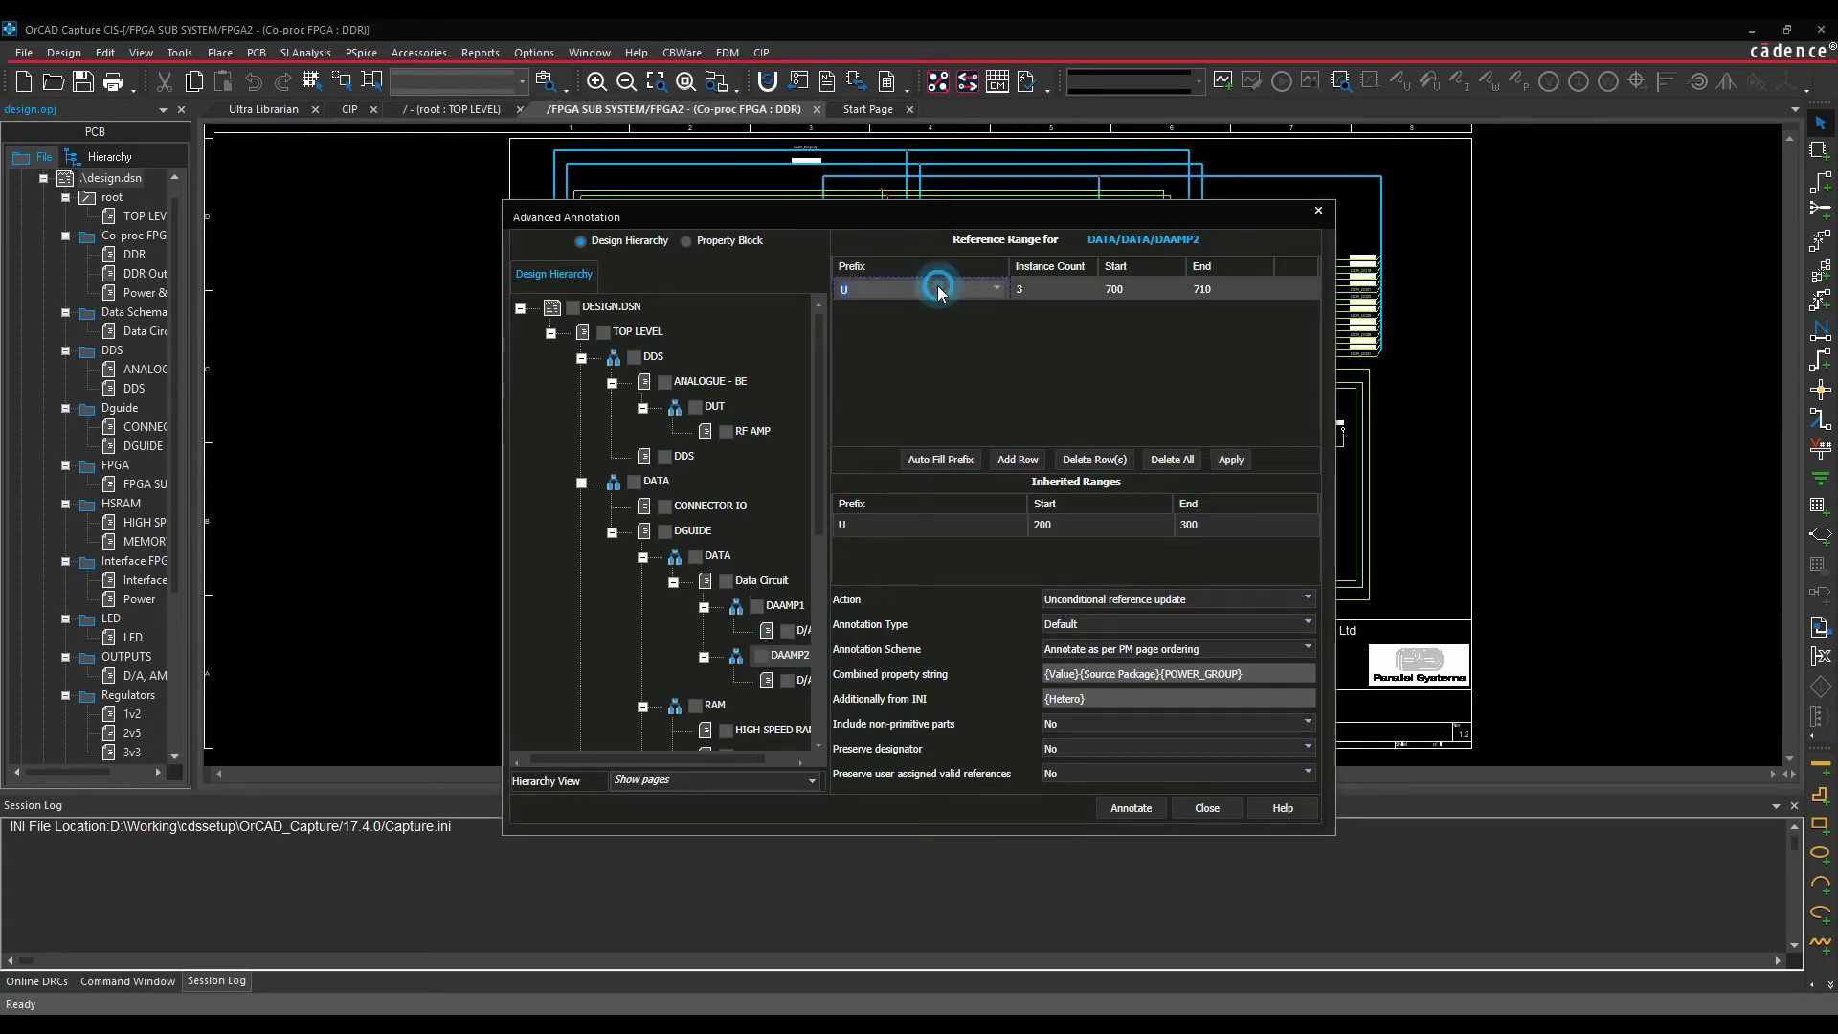
left_click(1095, 459)
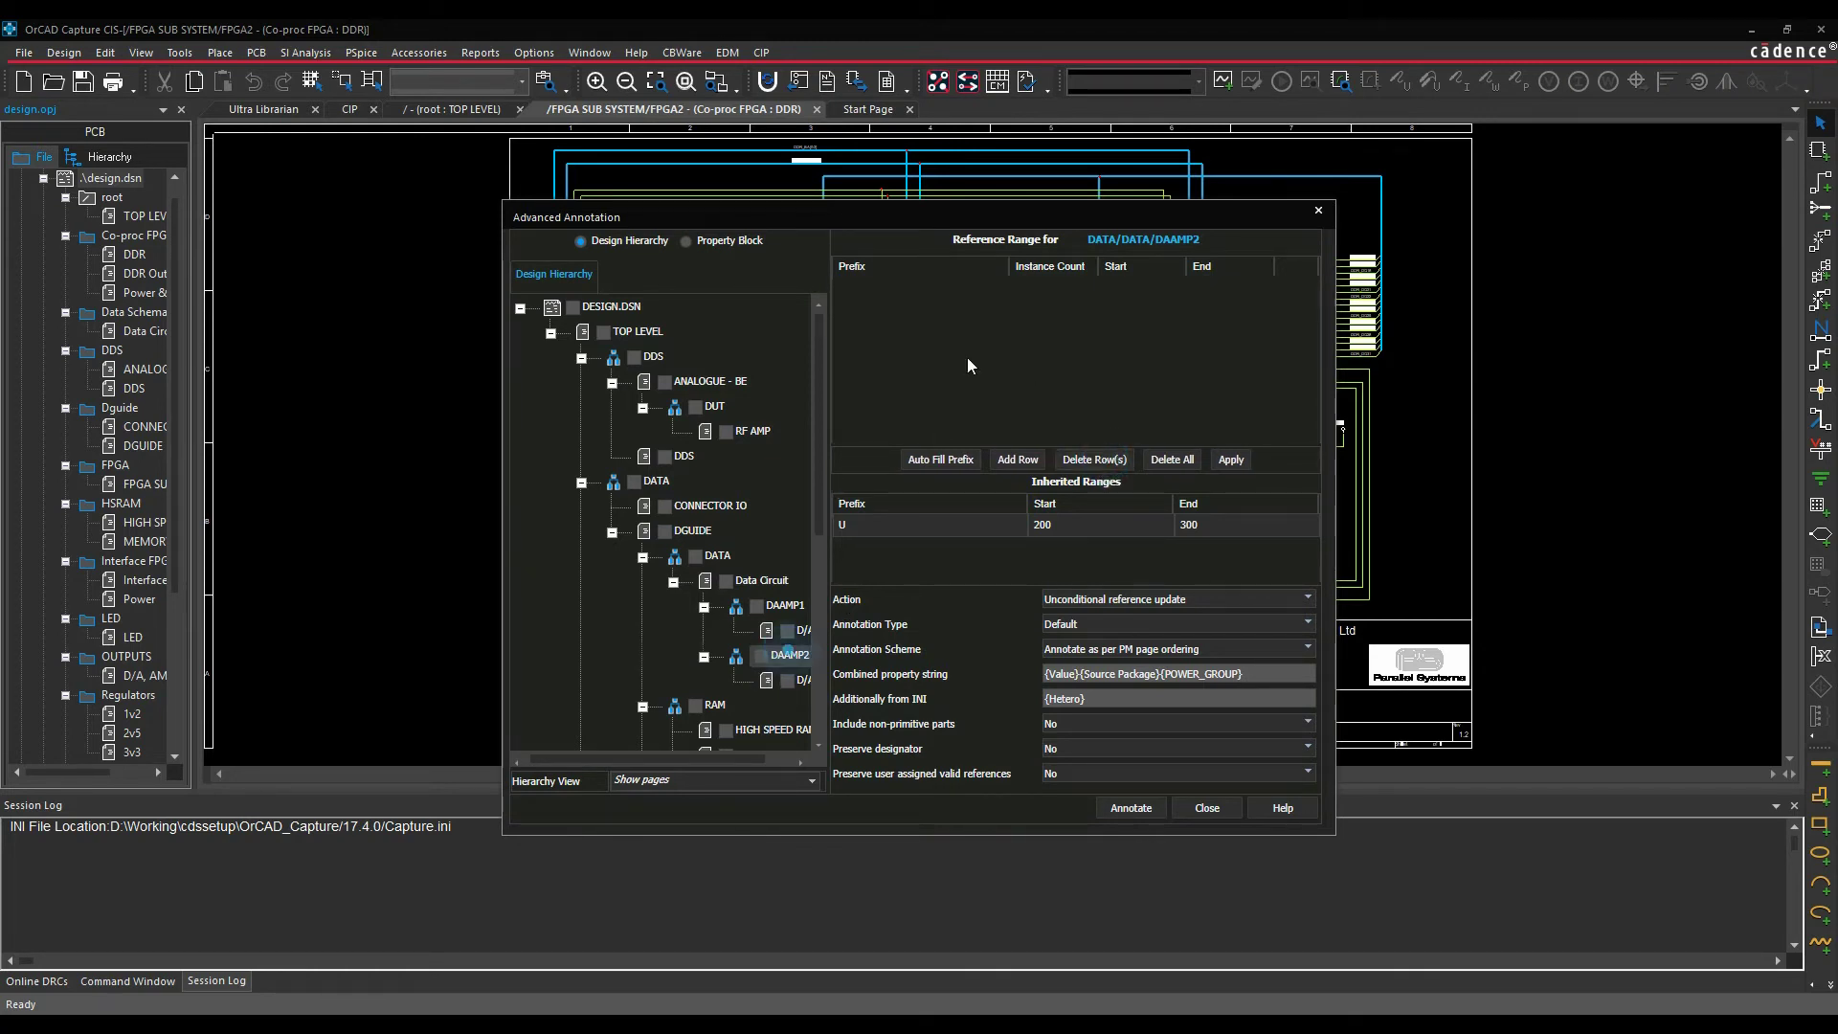
left_click(1018, 459)
left_click(892, 290)
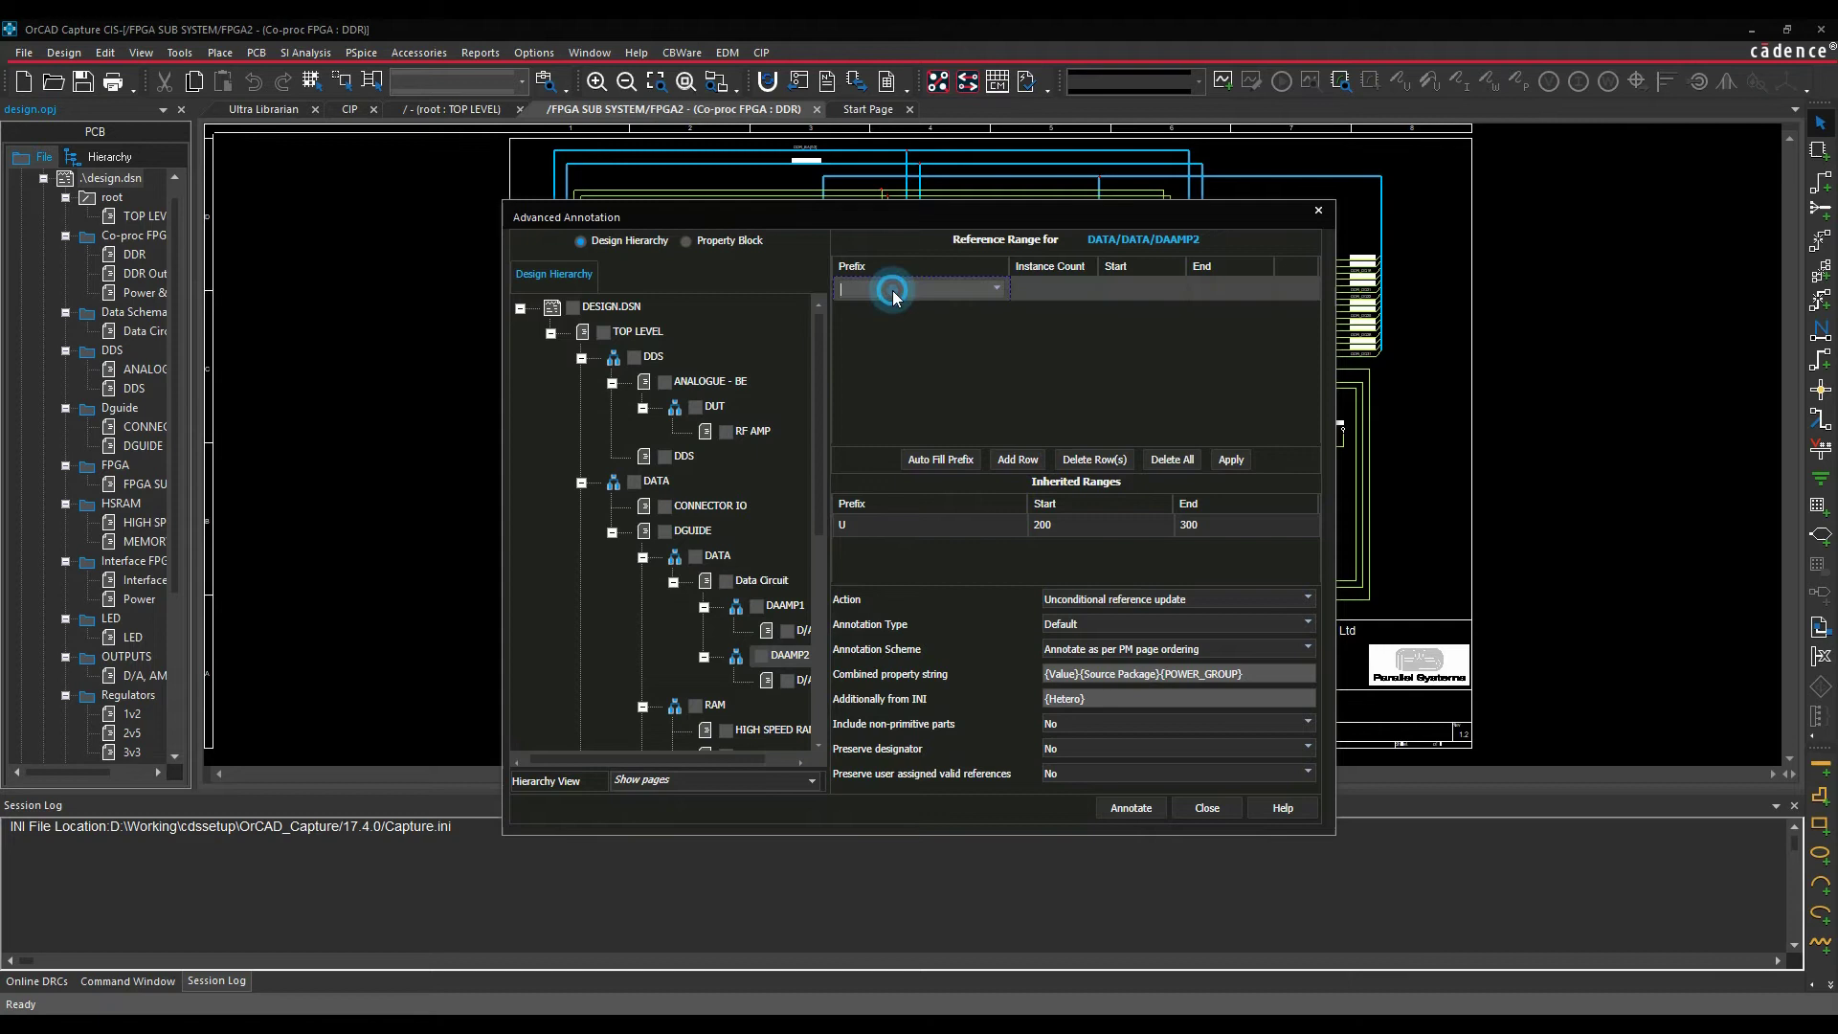
type("U")
key("Tab")
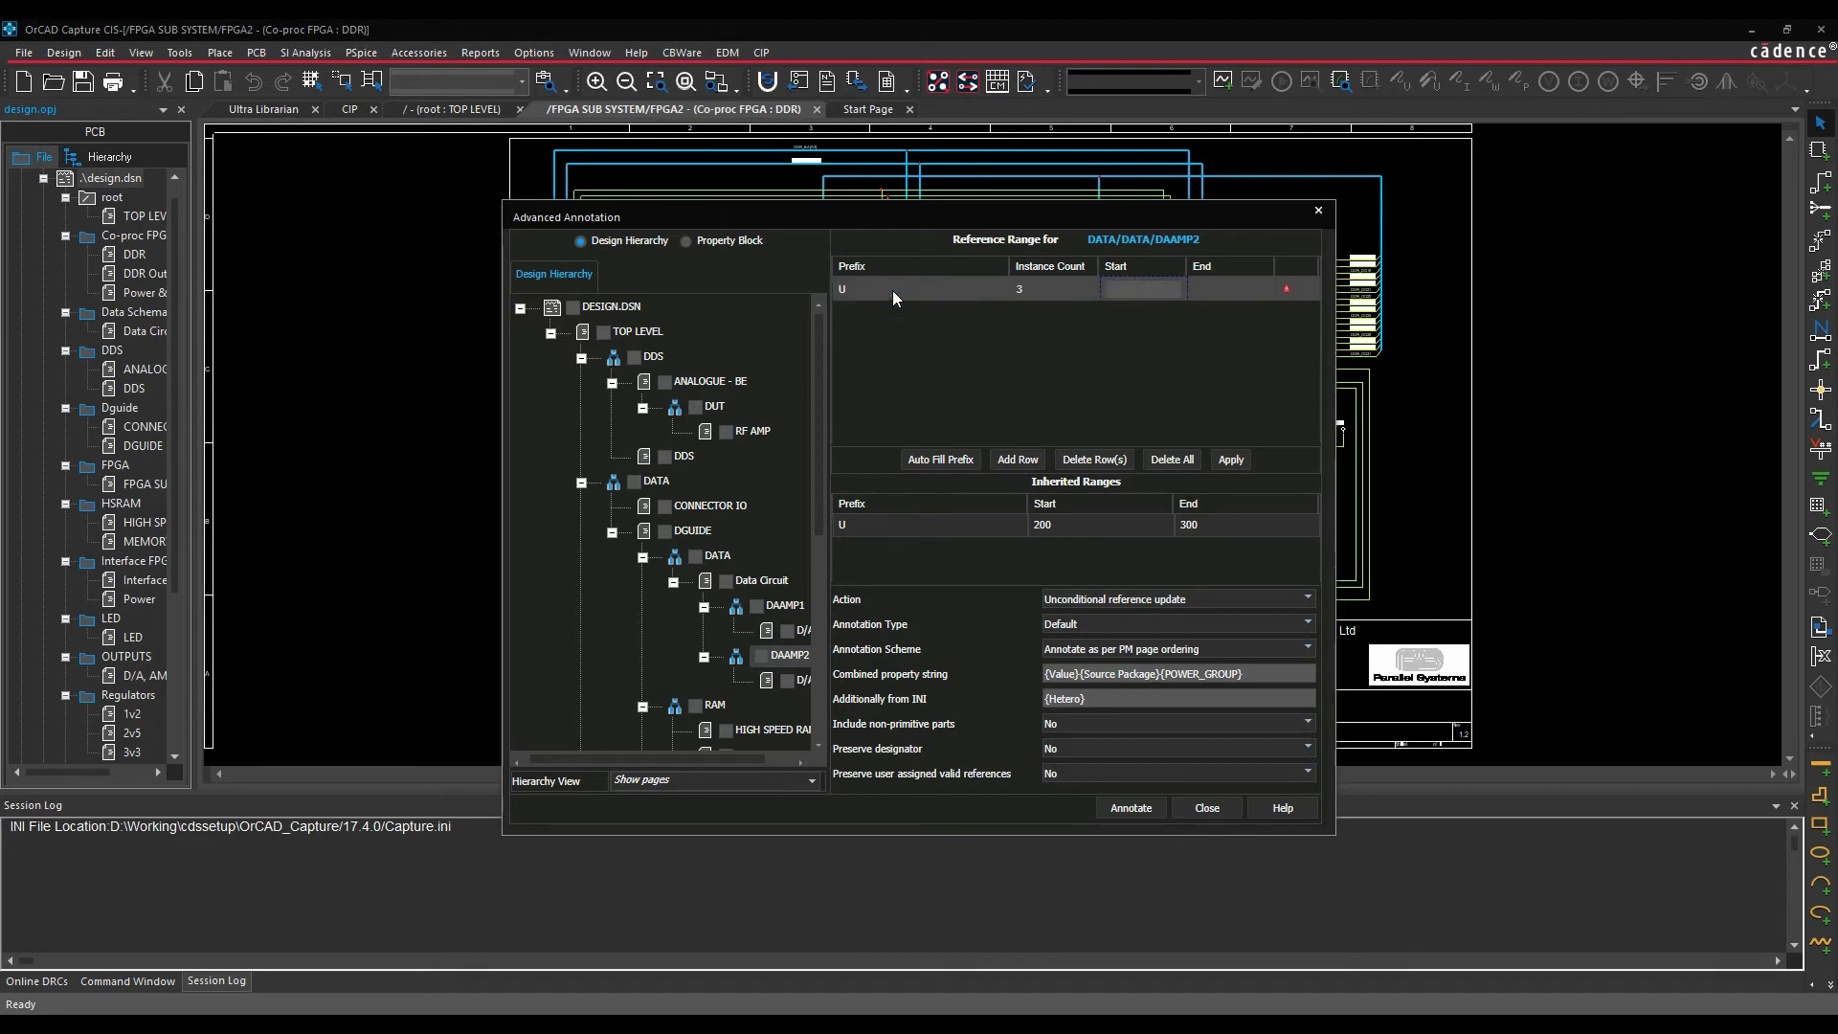
type("800")
key("Tab")
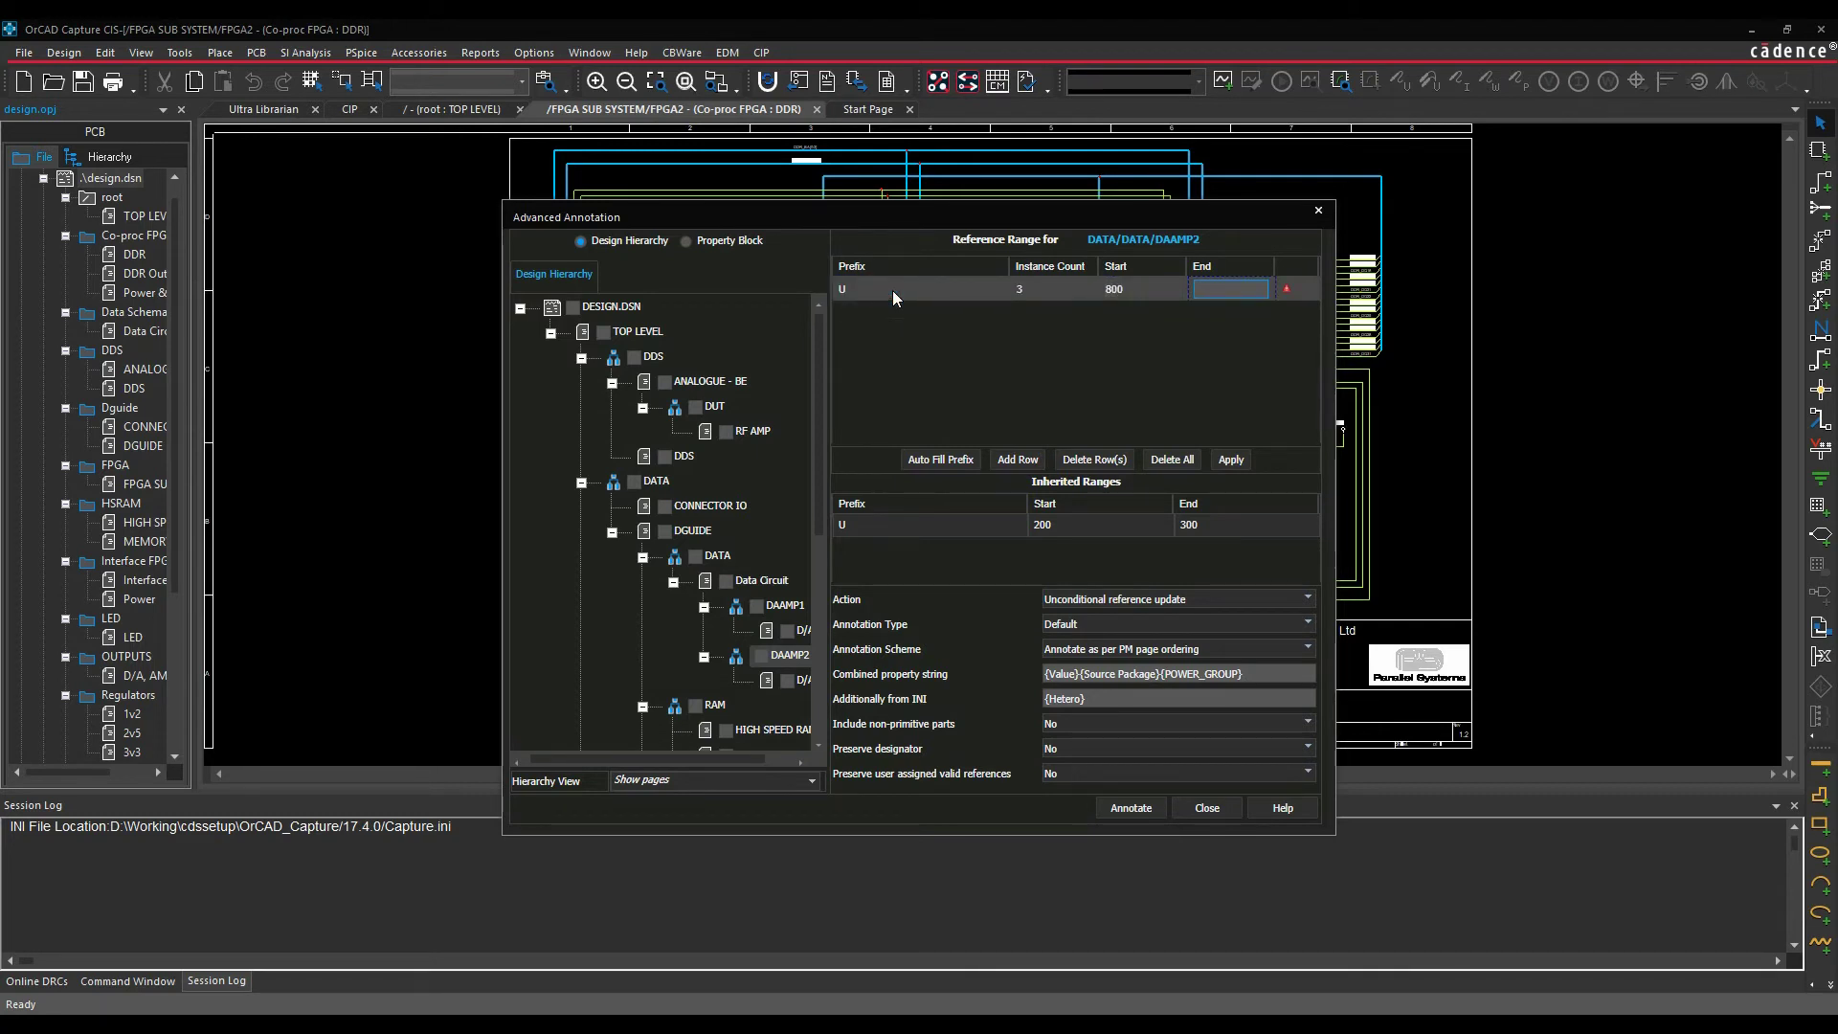
type("810")
key("Tab")
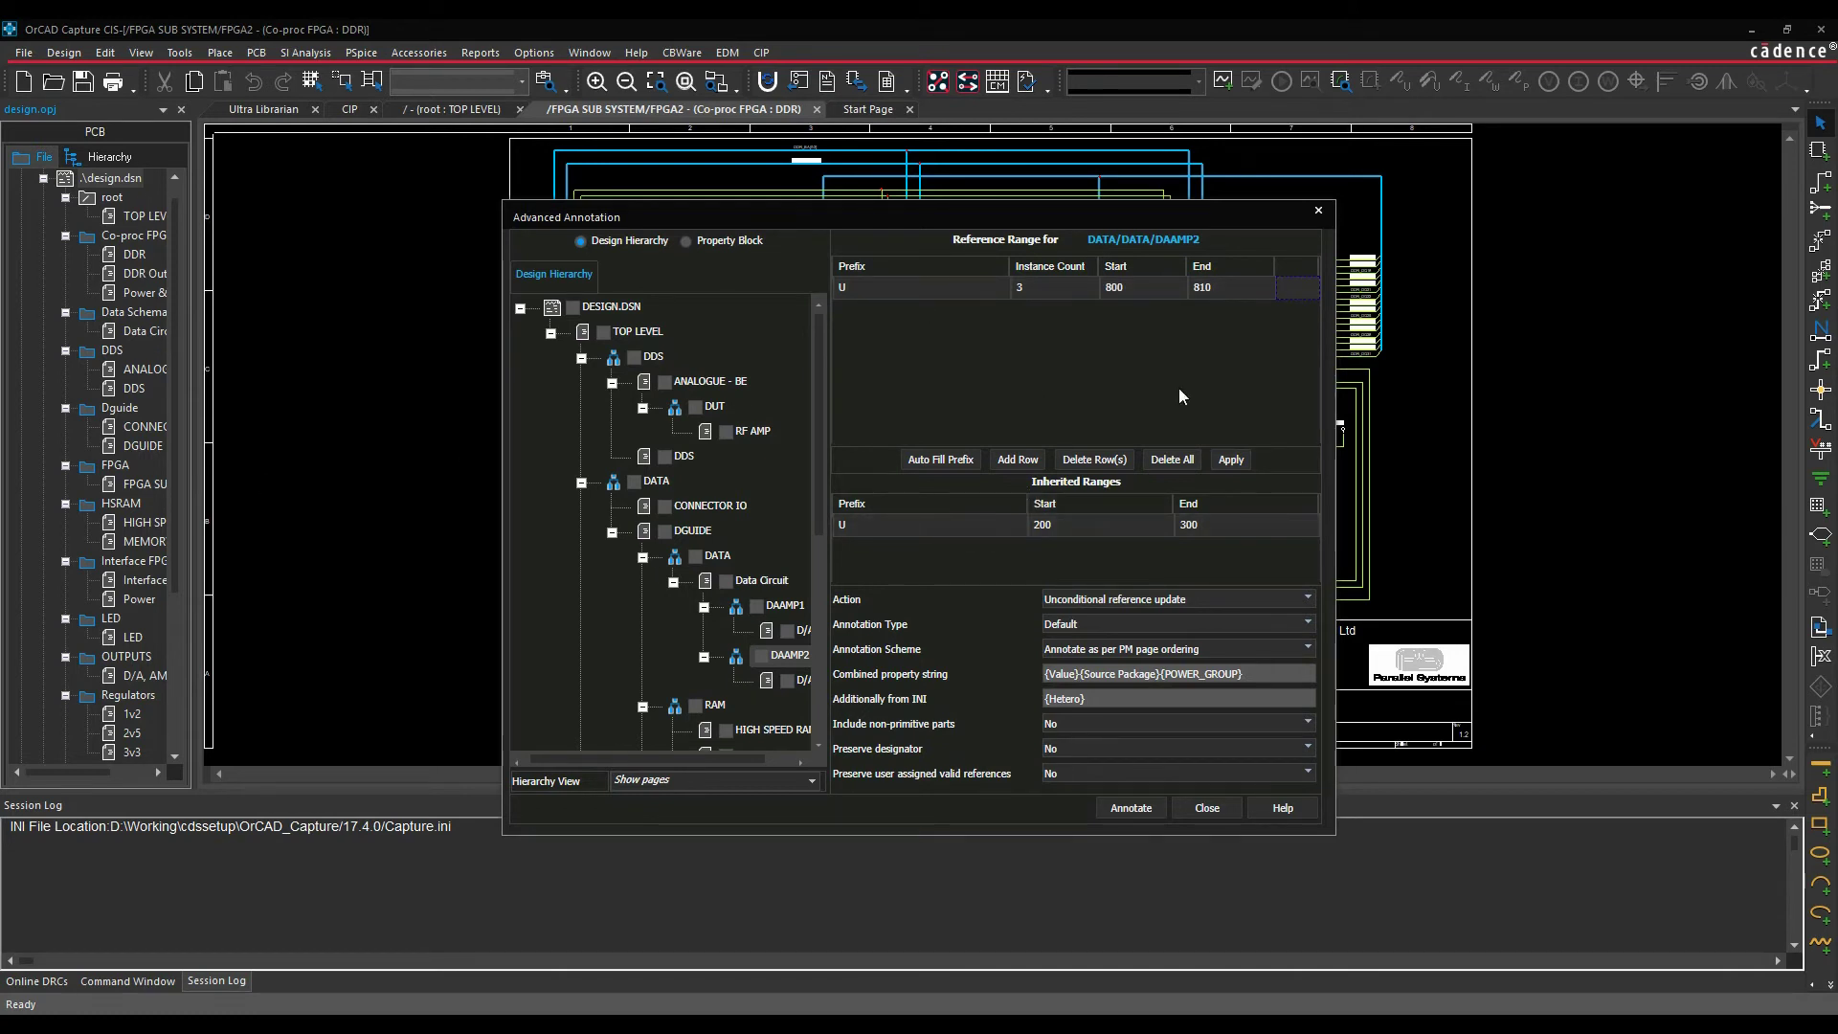
left_click(1231, 461)
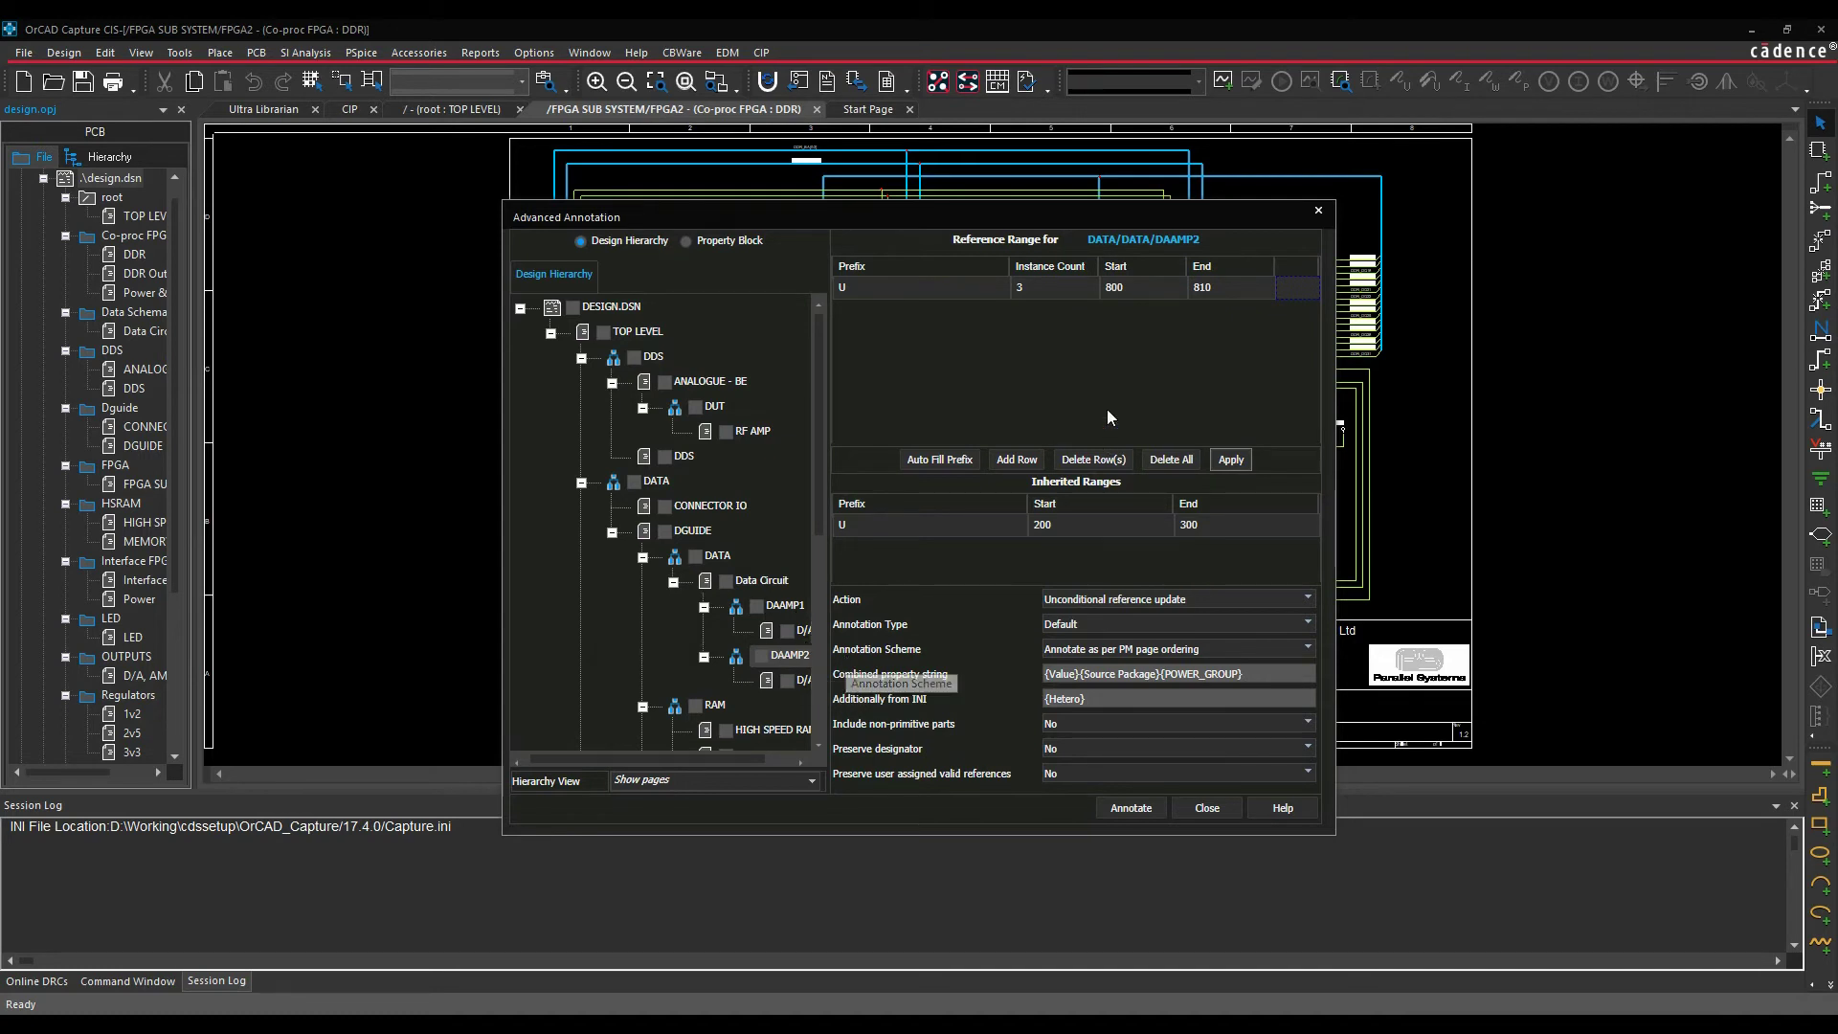
Step: Review the ranges on DAAMP1 (U 400–410) and DAAMP2 (U 800–810)
left_click(785, 609)
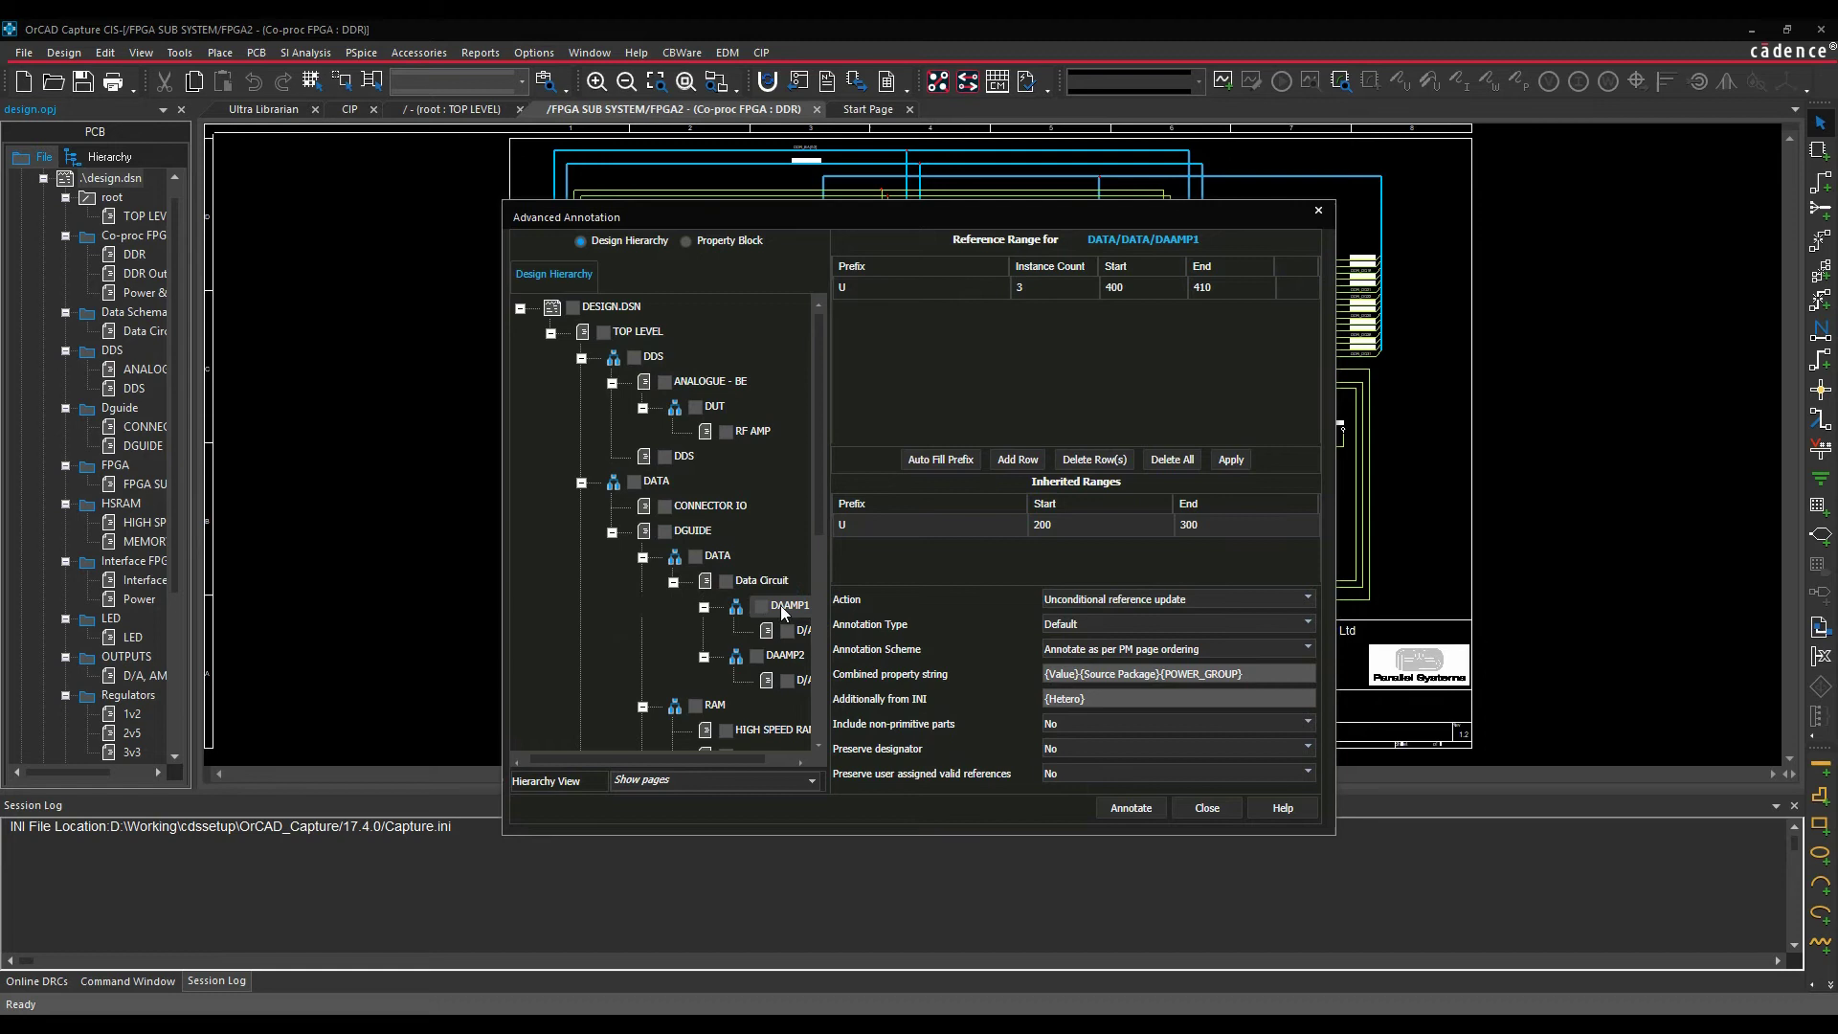
left_click(789, 657)
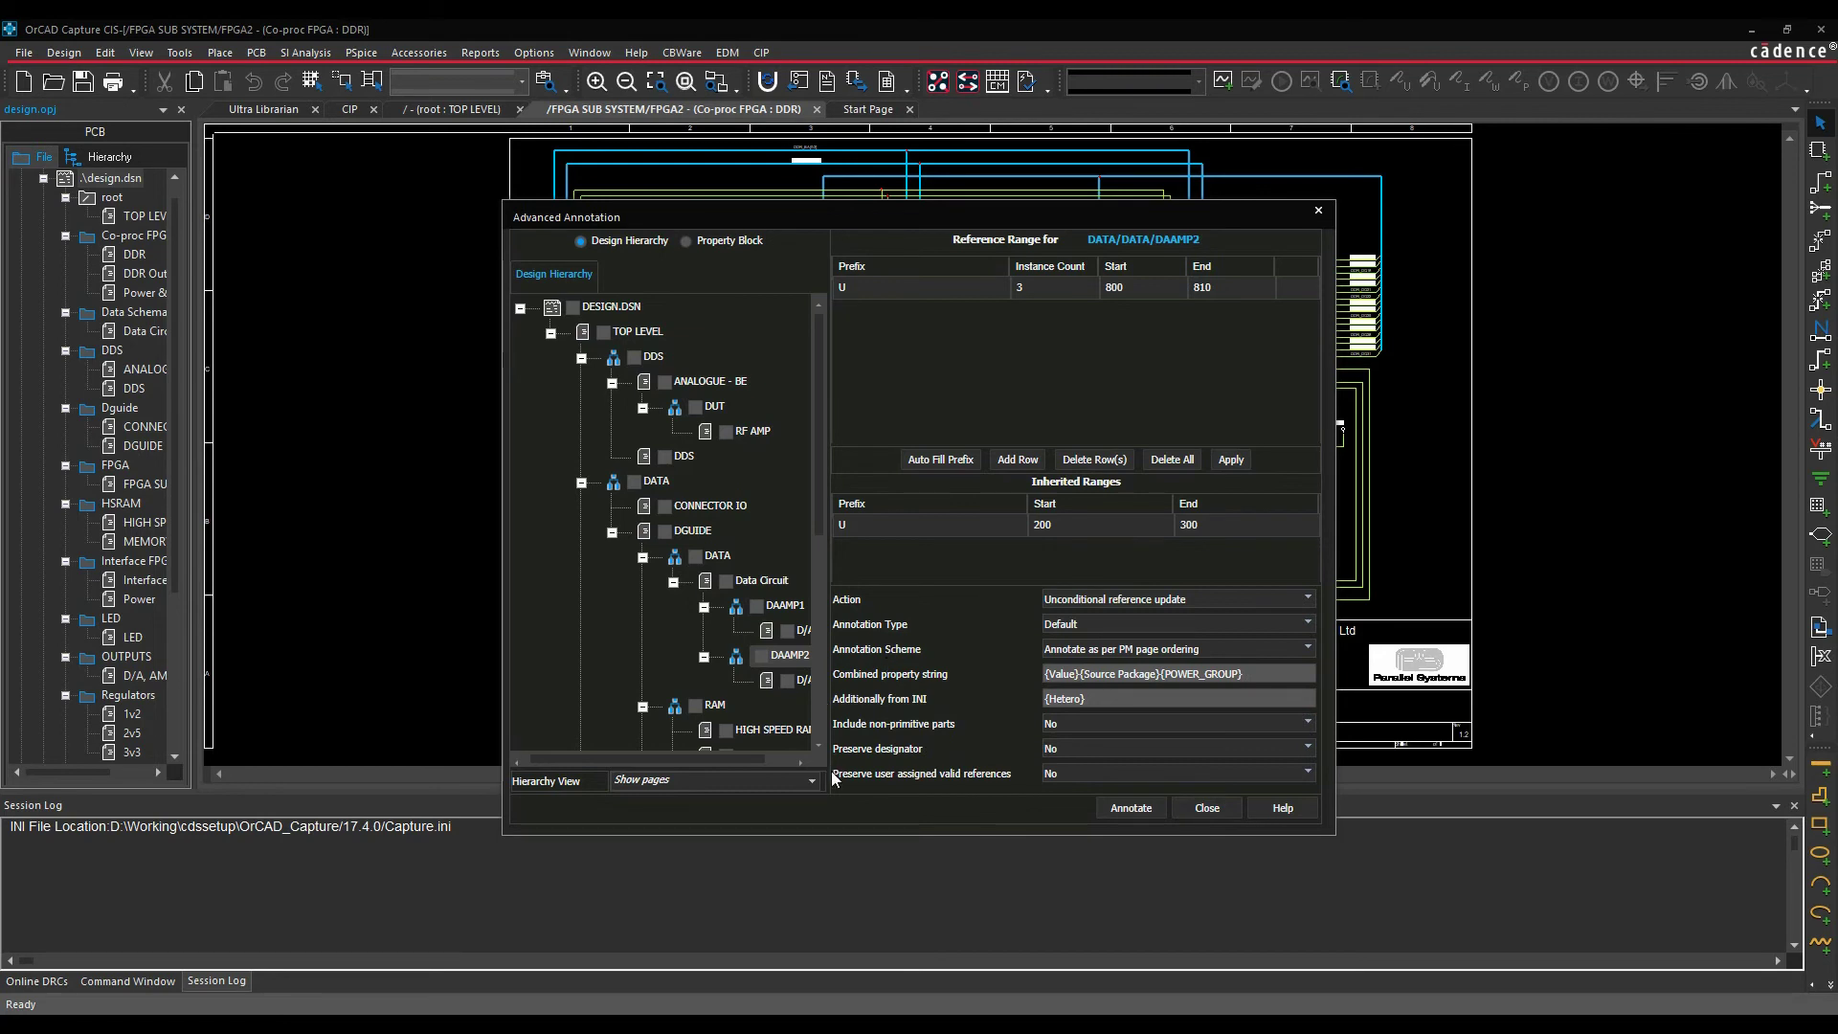
Step: Try annotating, dismiss the select-a-tree-node message, and tick DESIGN.DSN for annotation
left_click(1139, 812)
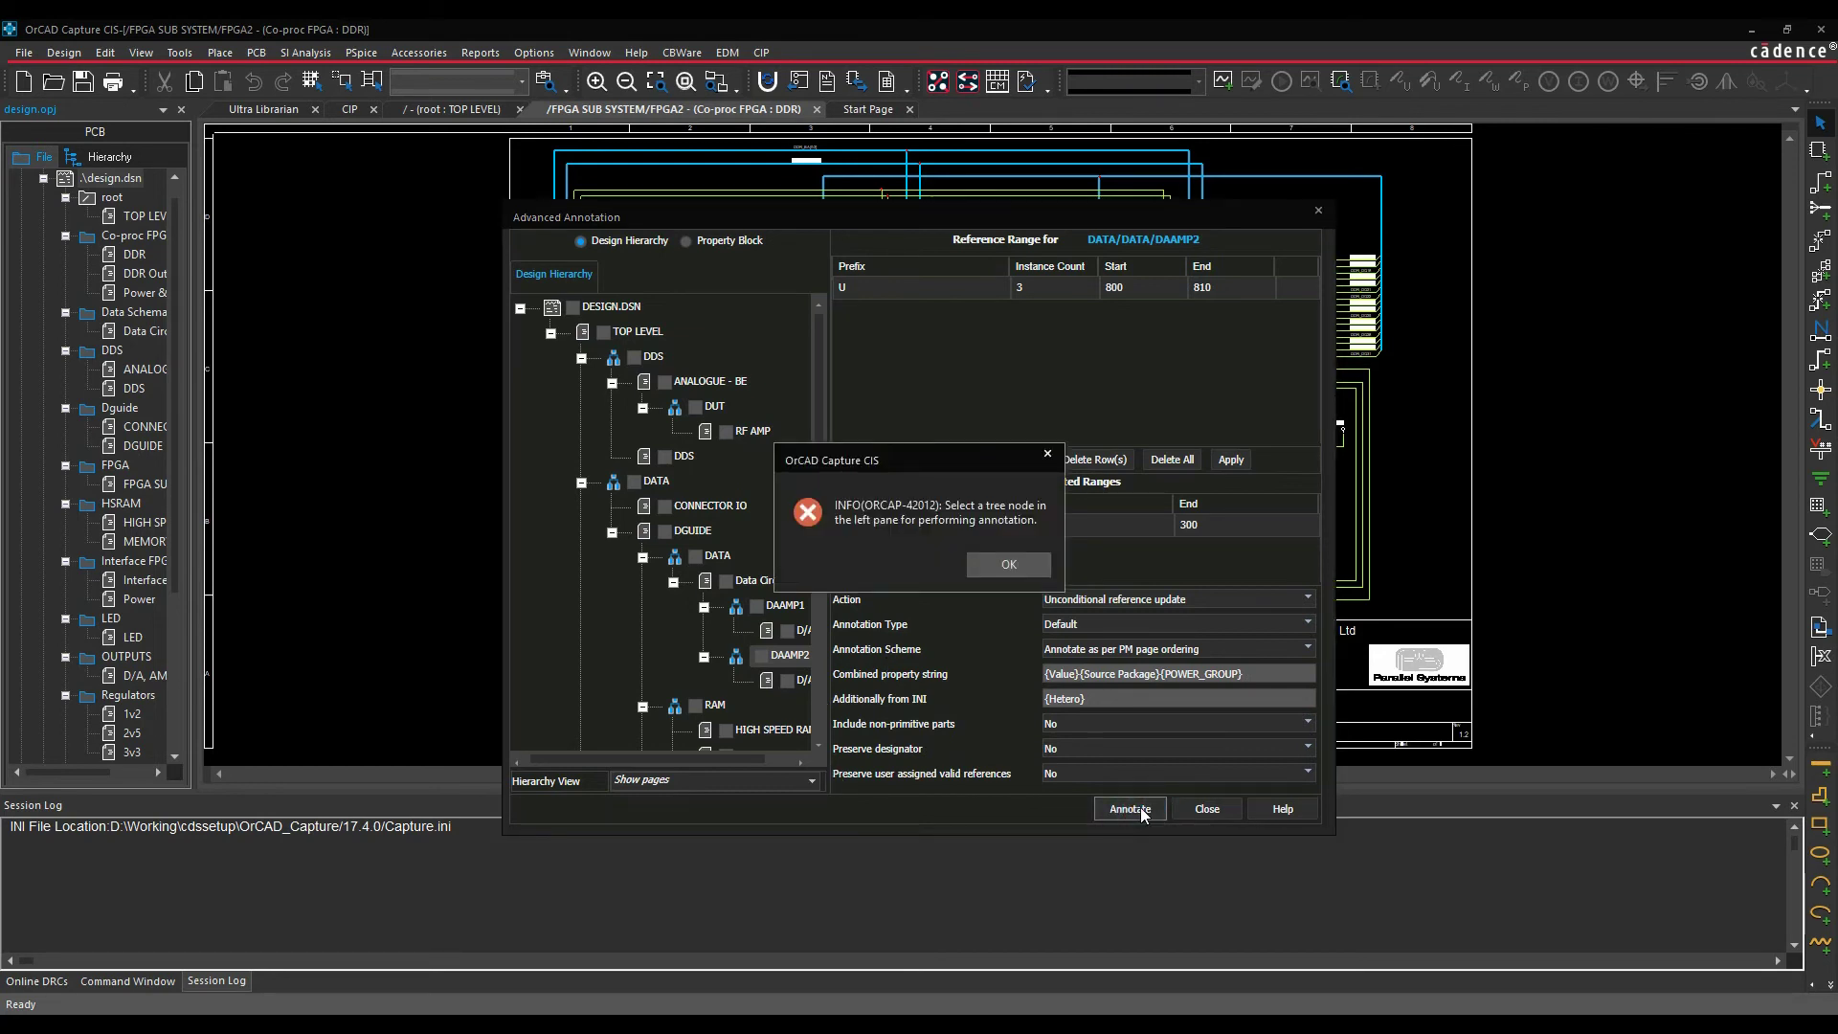
left_click(1013, 569)
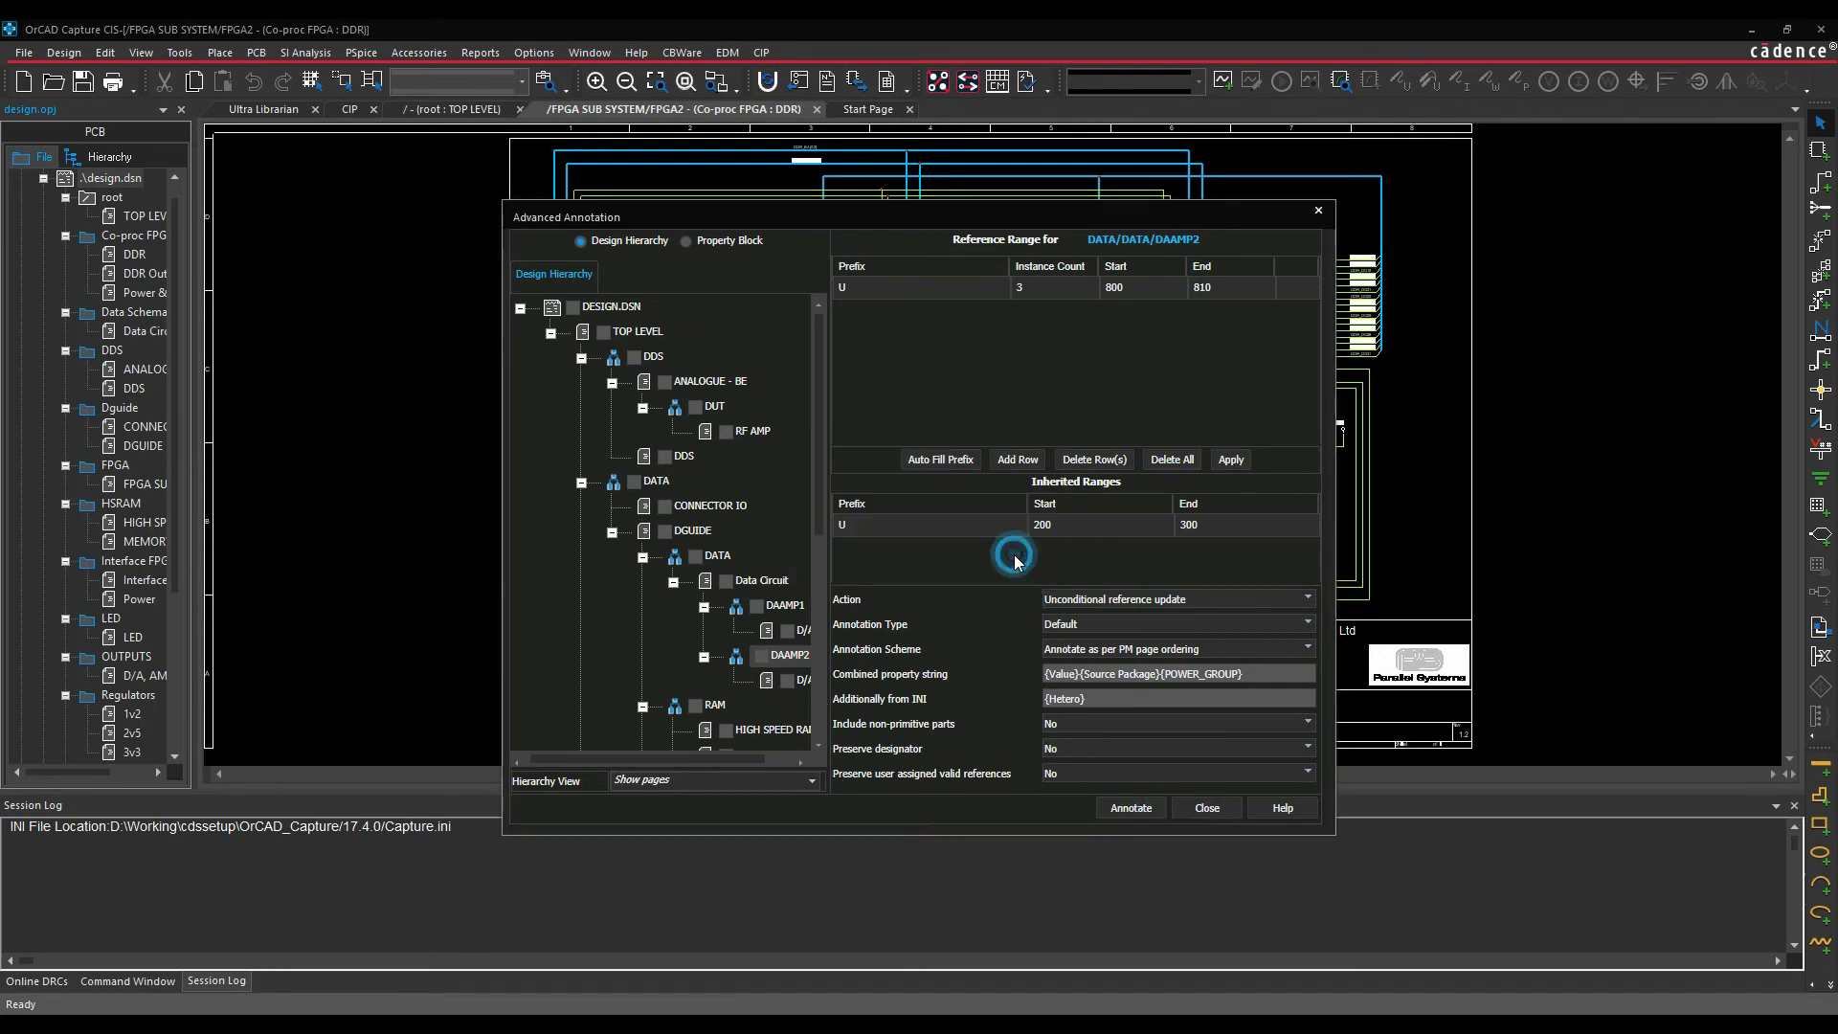
left_click(575, 307)
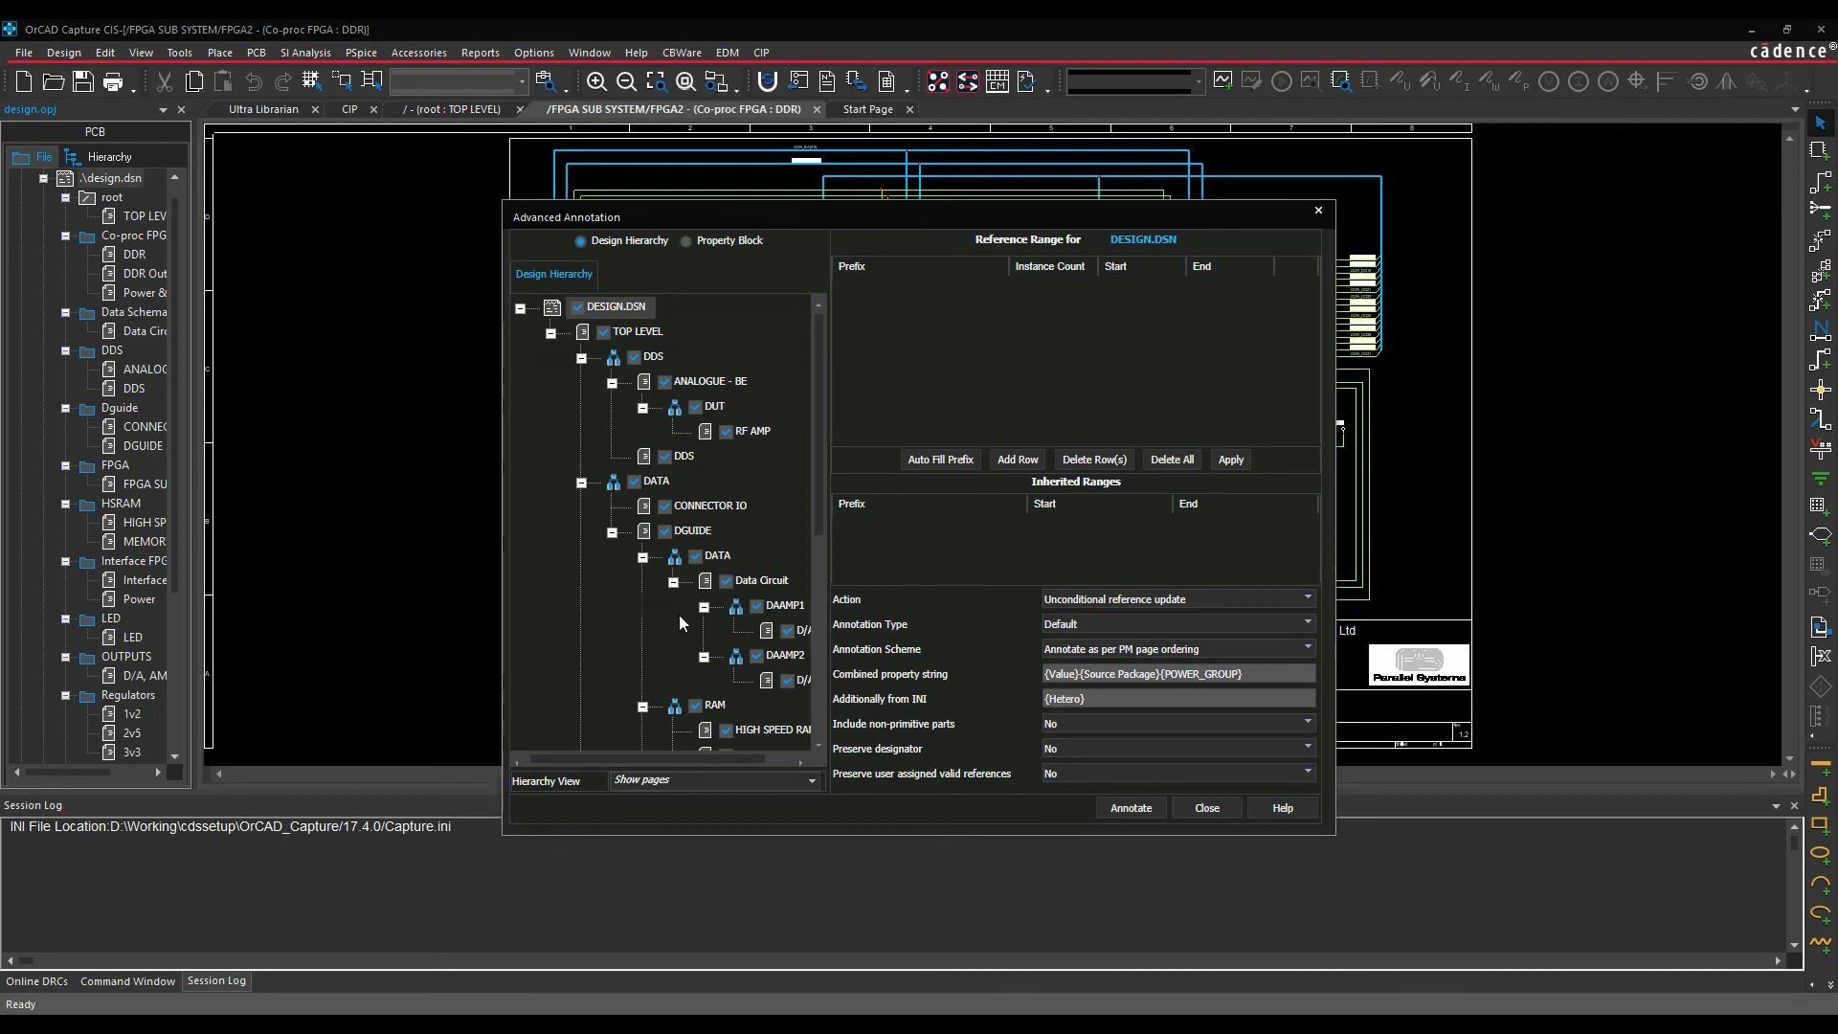
Step: Annotate and save the whole design, then zoom into the DDR page to check U227C and U228-1
left_click(1133, 809)
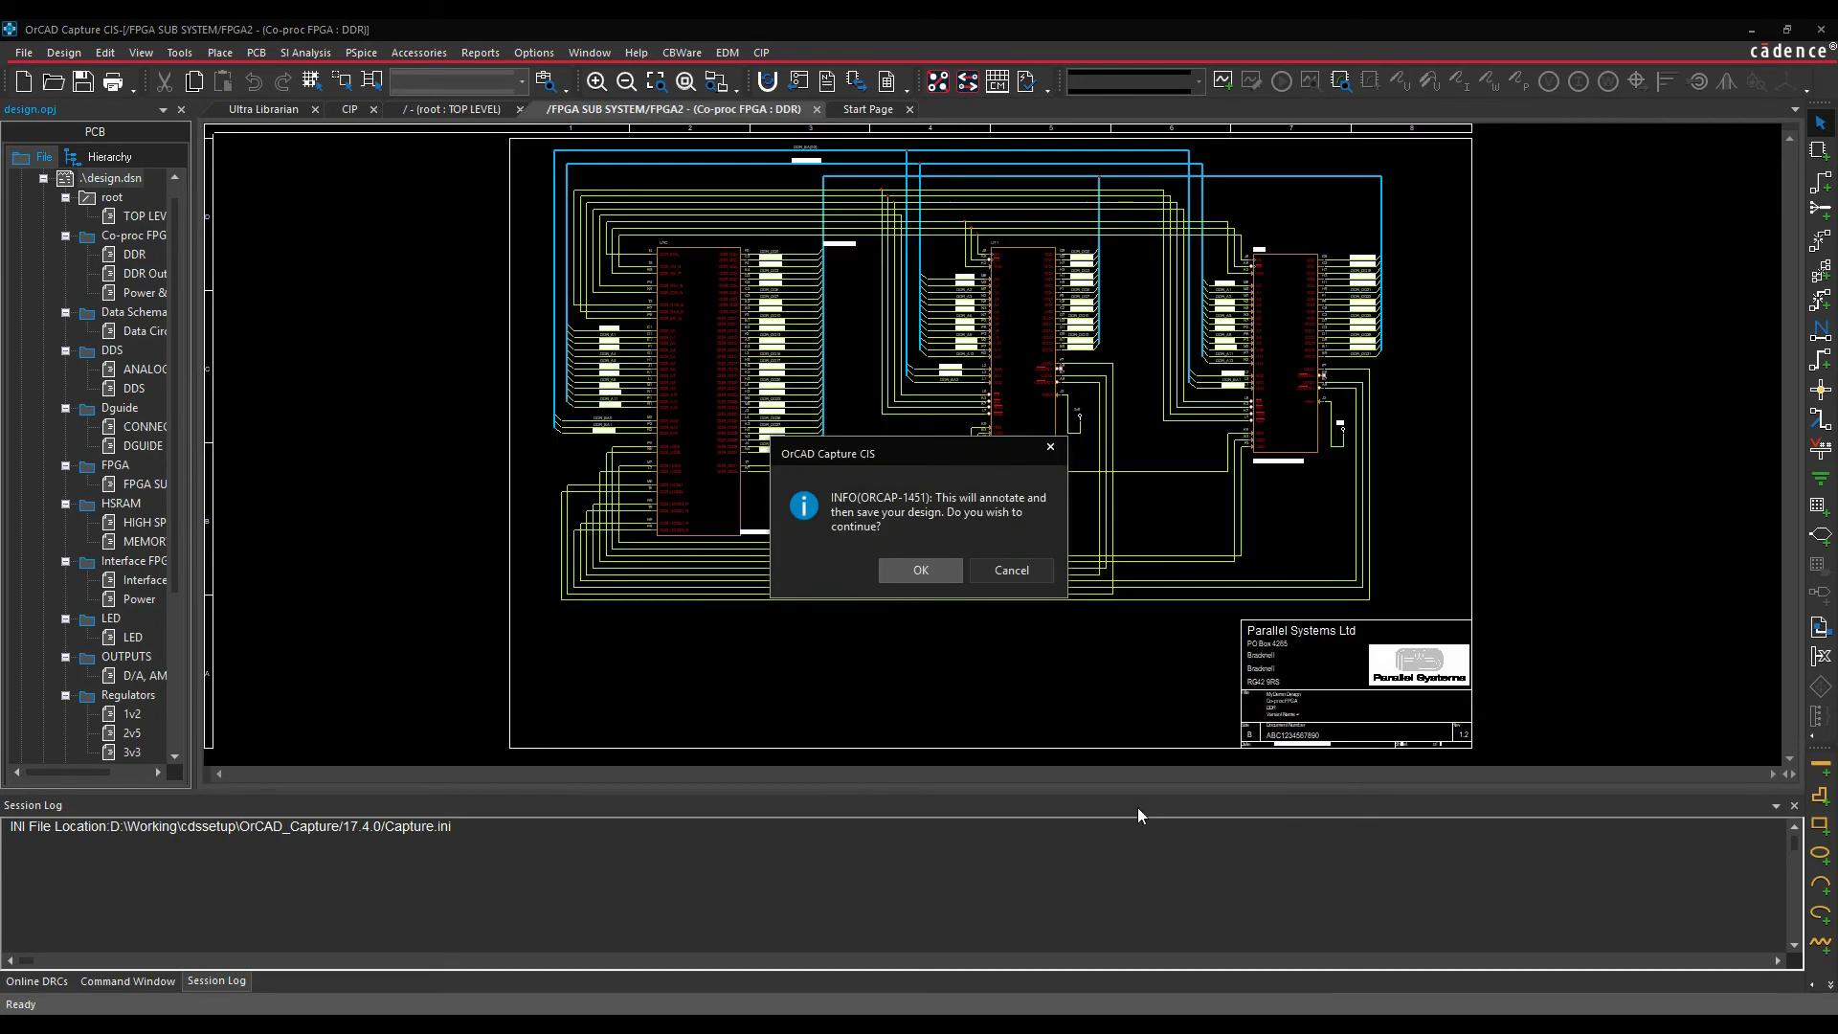
left_click(920, 571)
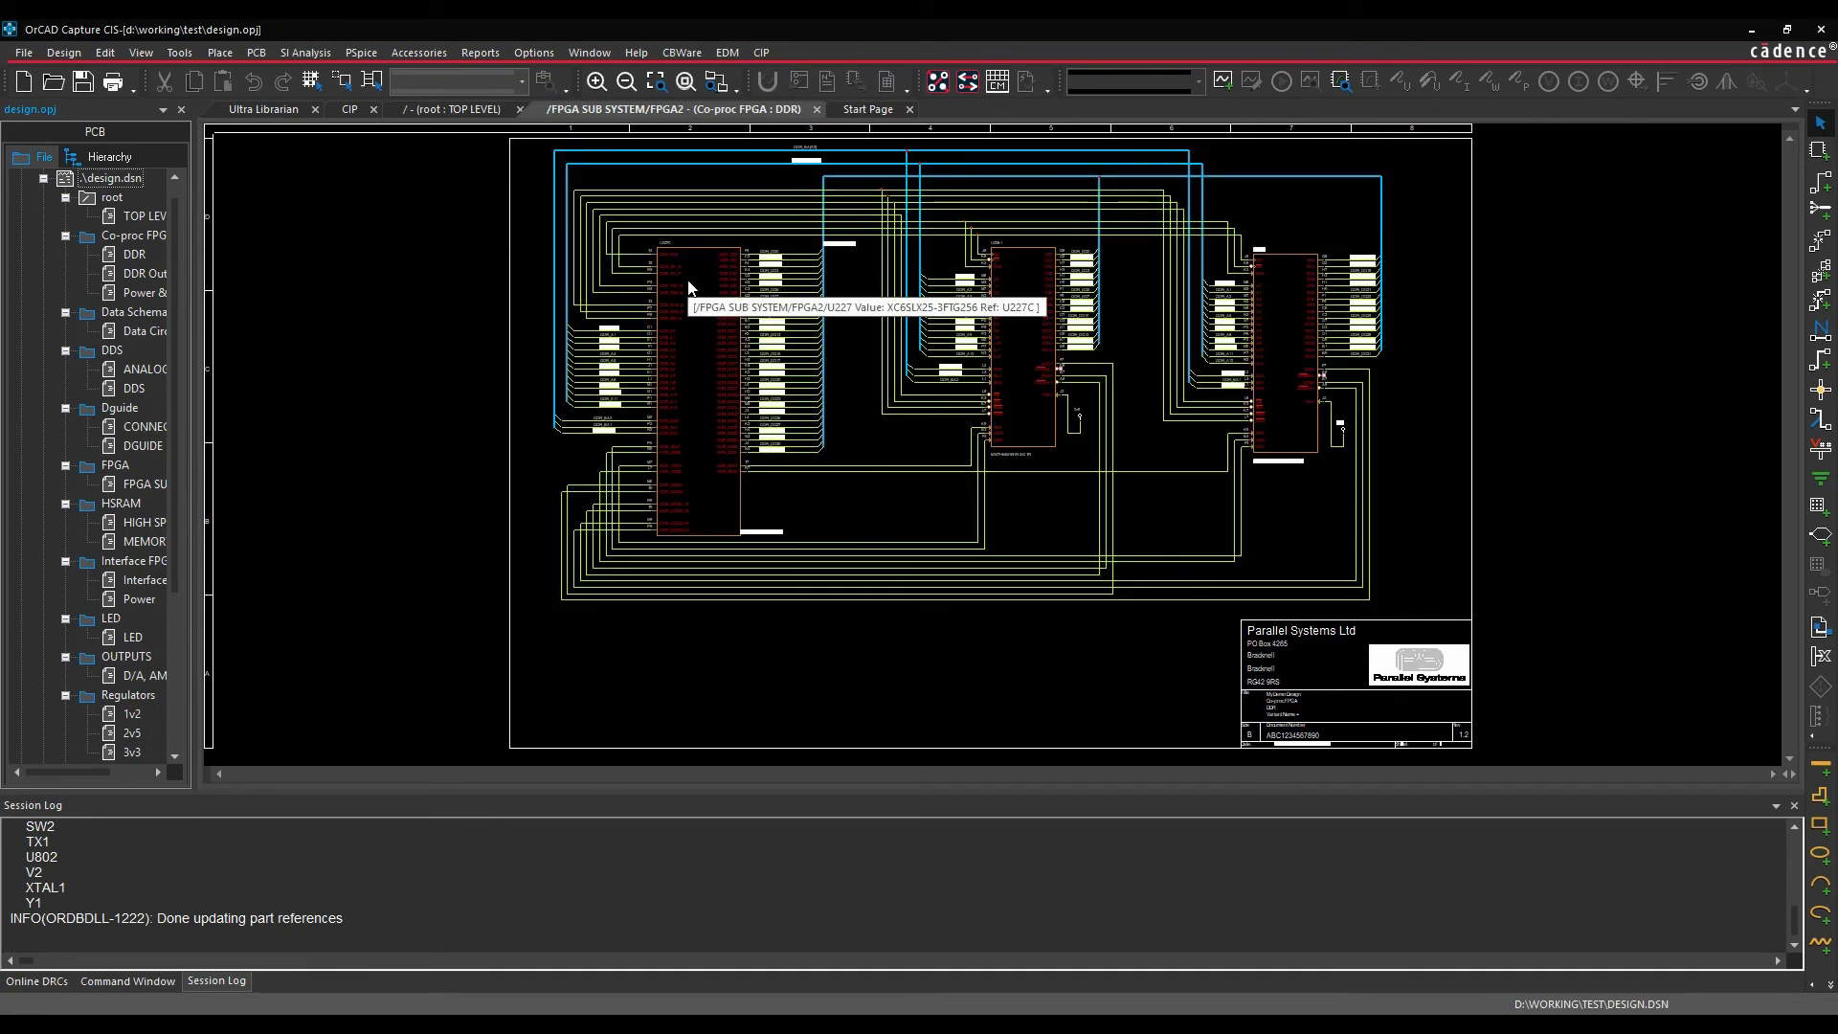
scroll(757, 297, "up", 1, "ctrl")
scroll(602, 437, "up", 1, "ctrl")
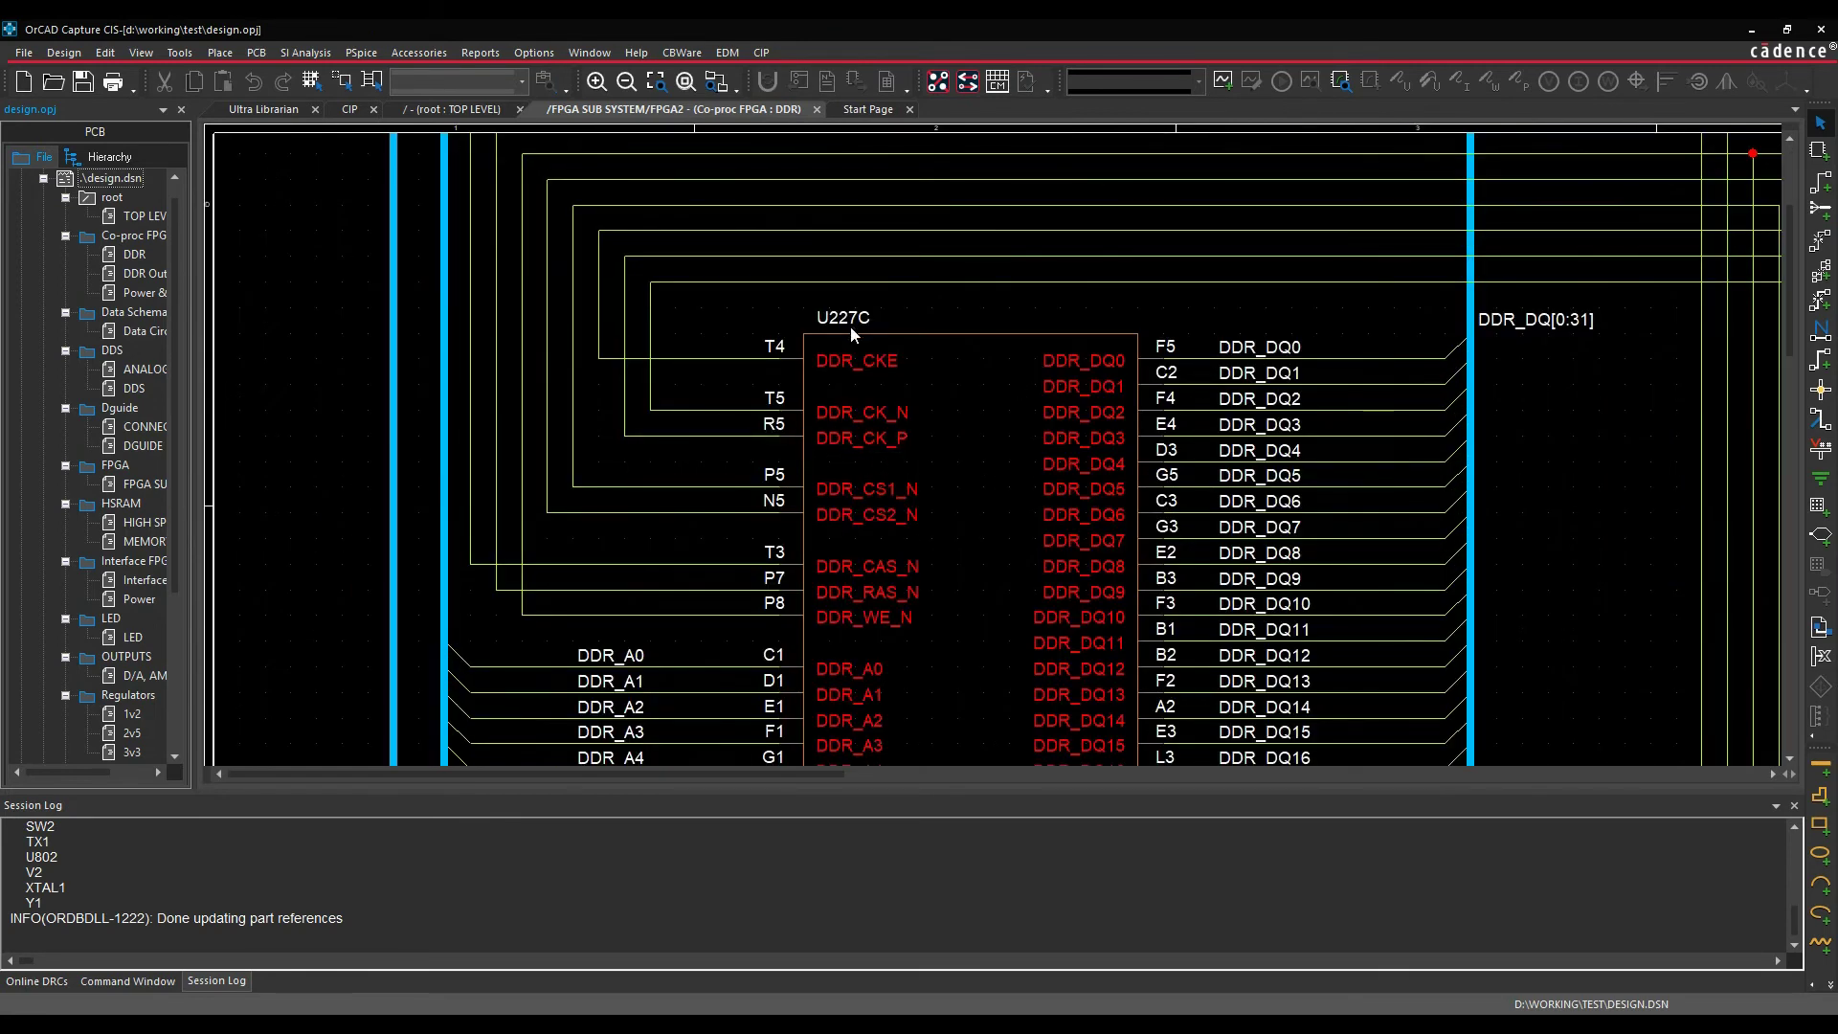
left_click_drag(756, 775, 1235, 809)
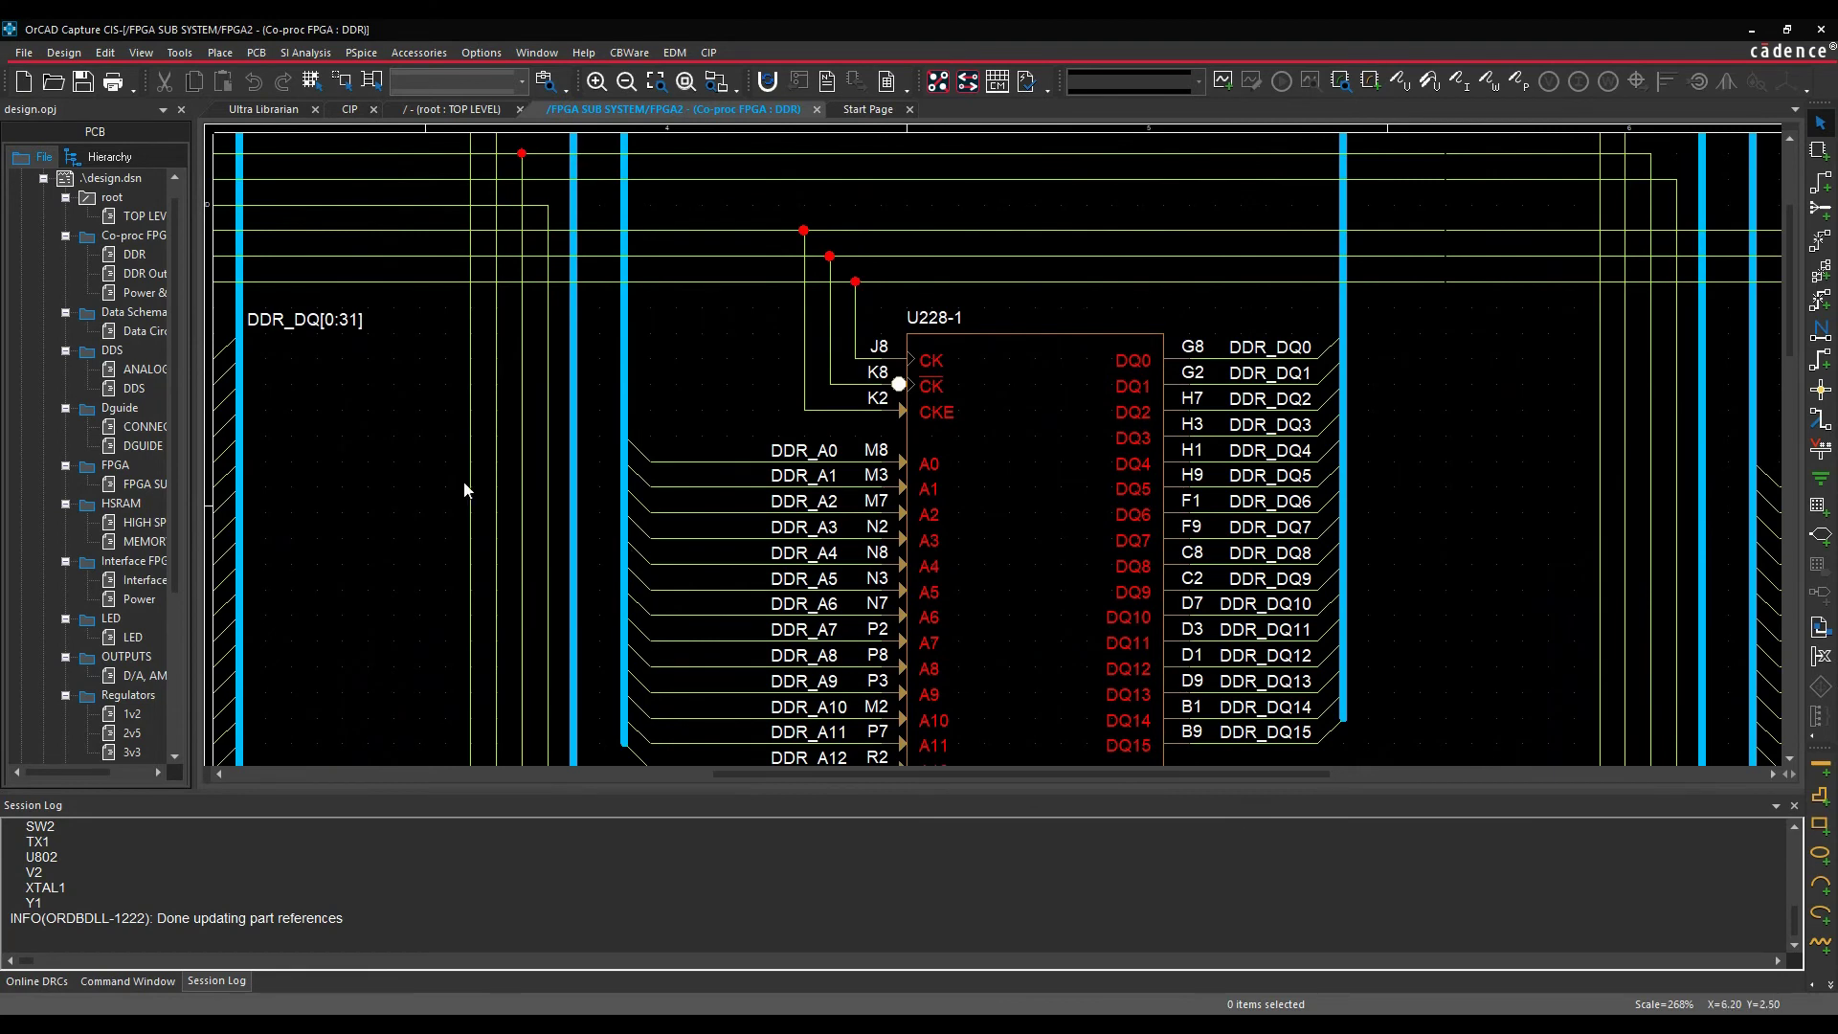
Step: Open the HIGH SPEED RAM page through TOP LEVEL and ANALOGUE - BE, and view U218 and U219
double_click(128, 217)
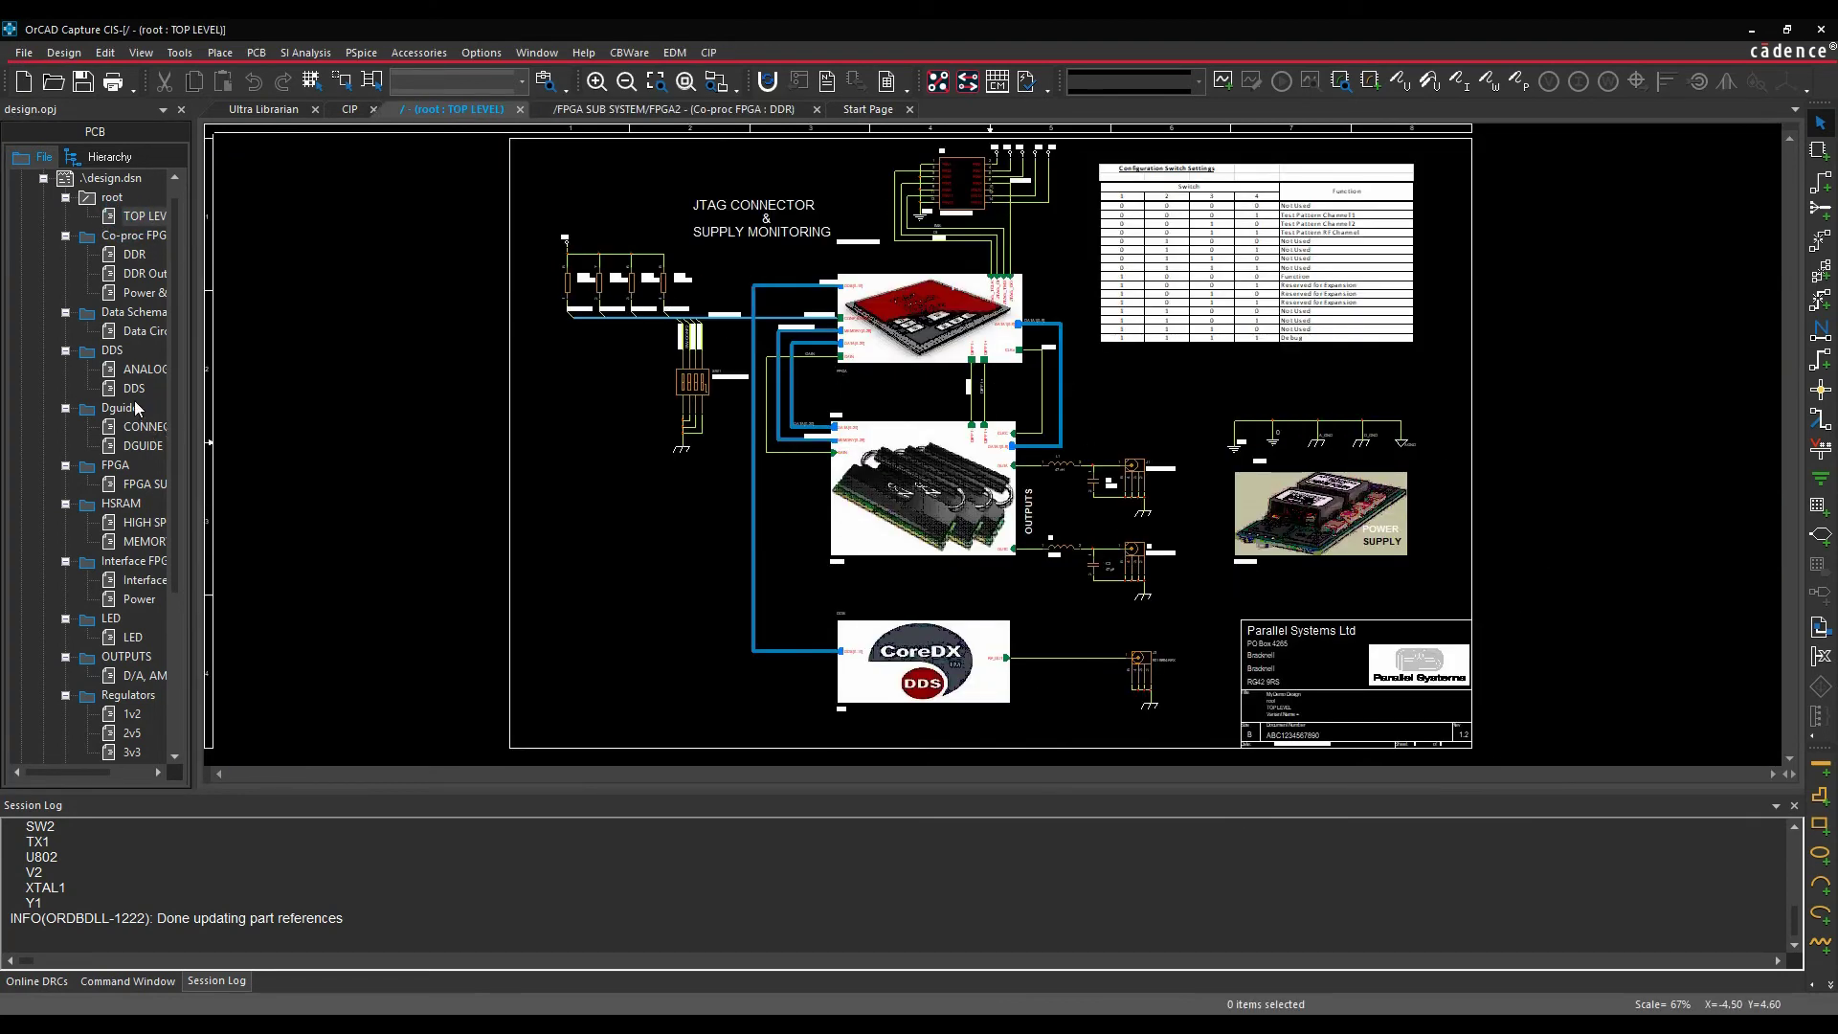
double_click(141, 369)
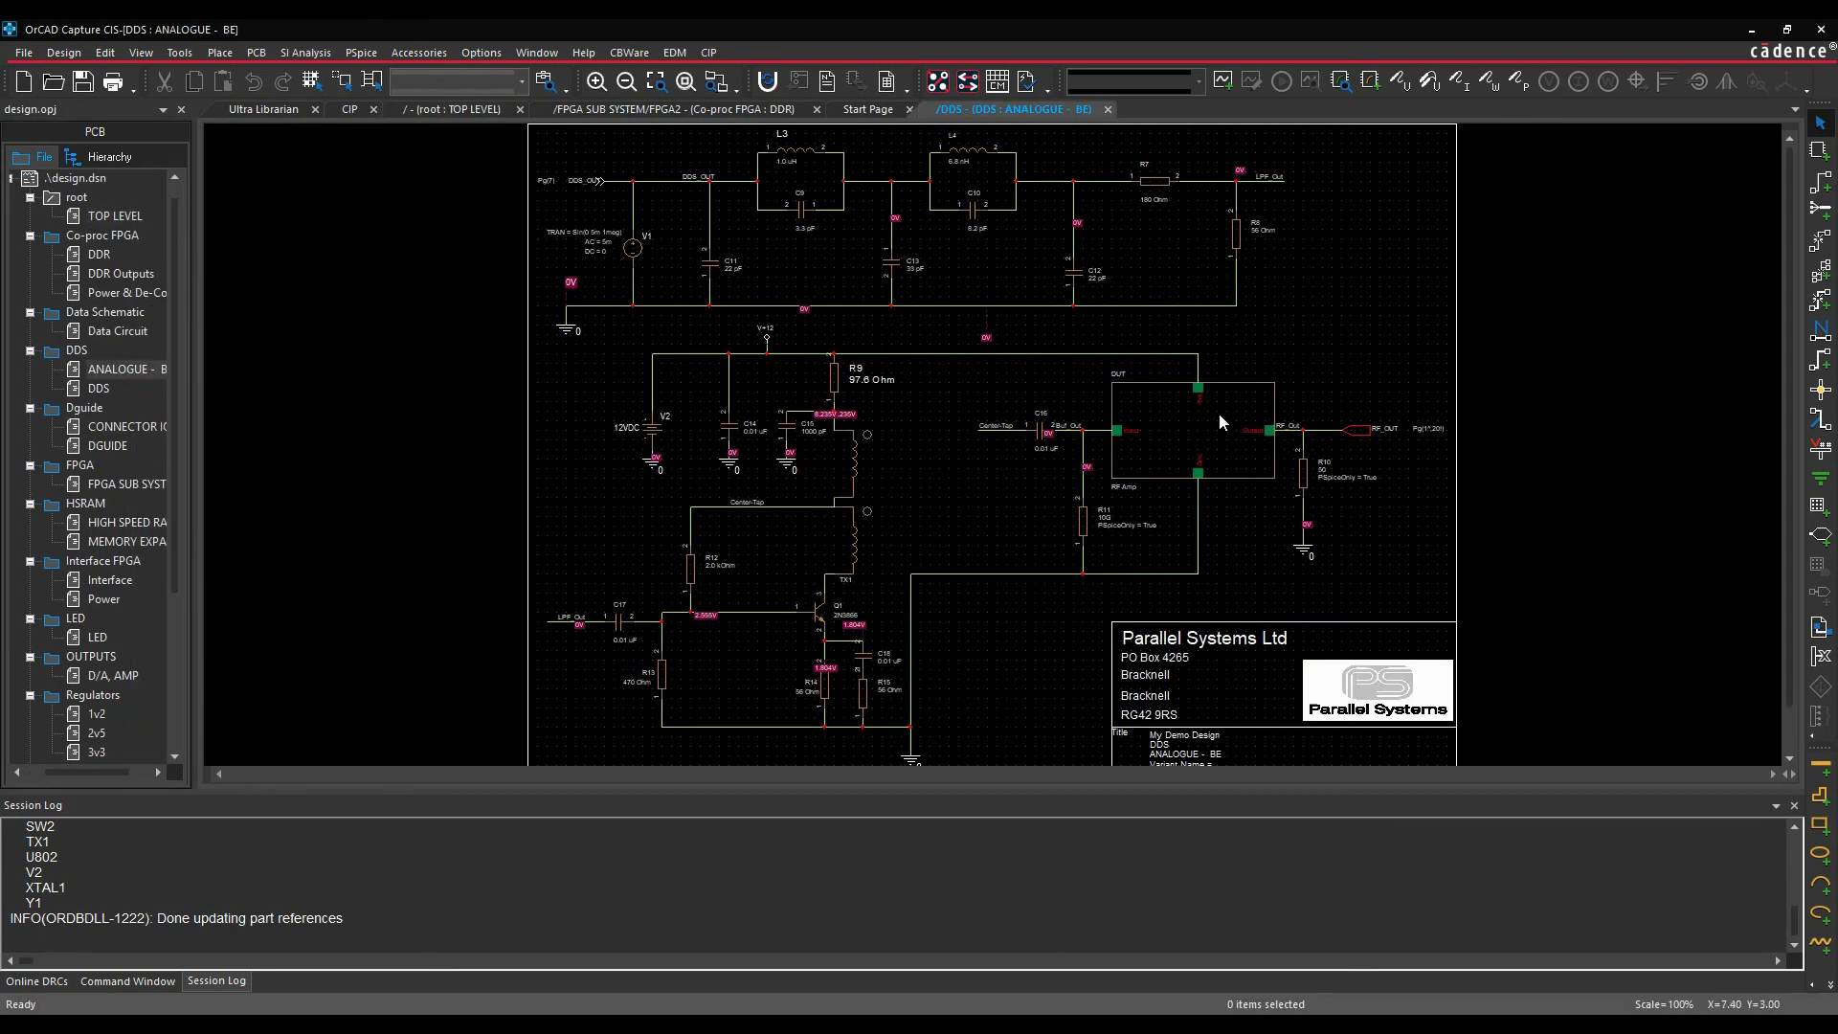
double_click(115, 522)
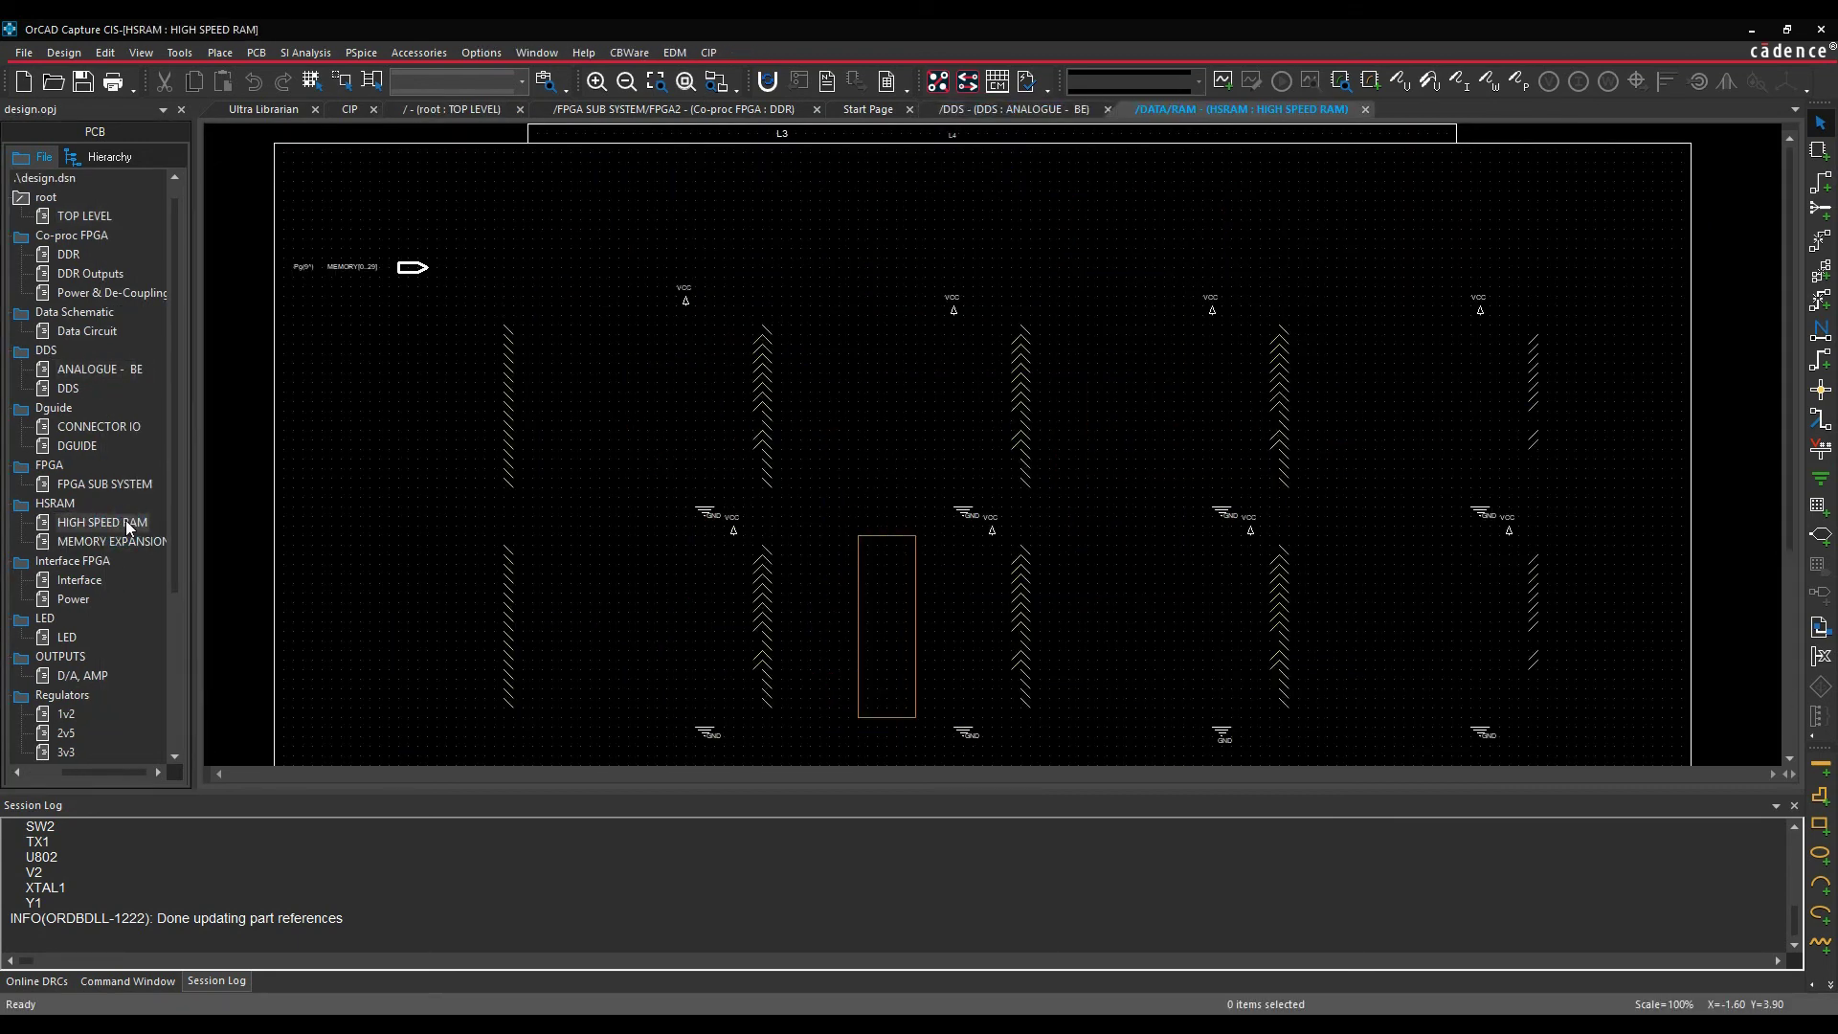
scroll(631, 335, "up", 2, "ctrl")
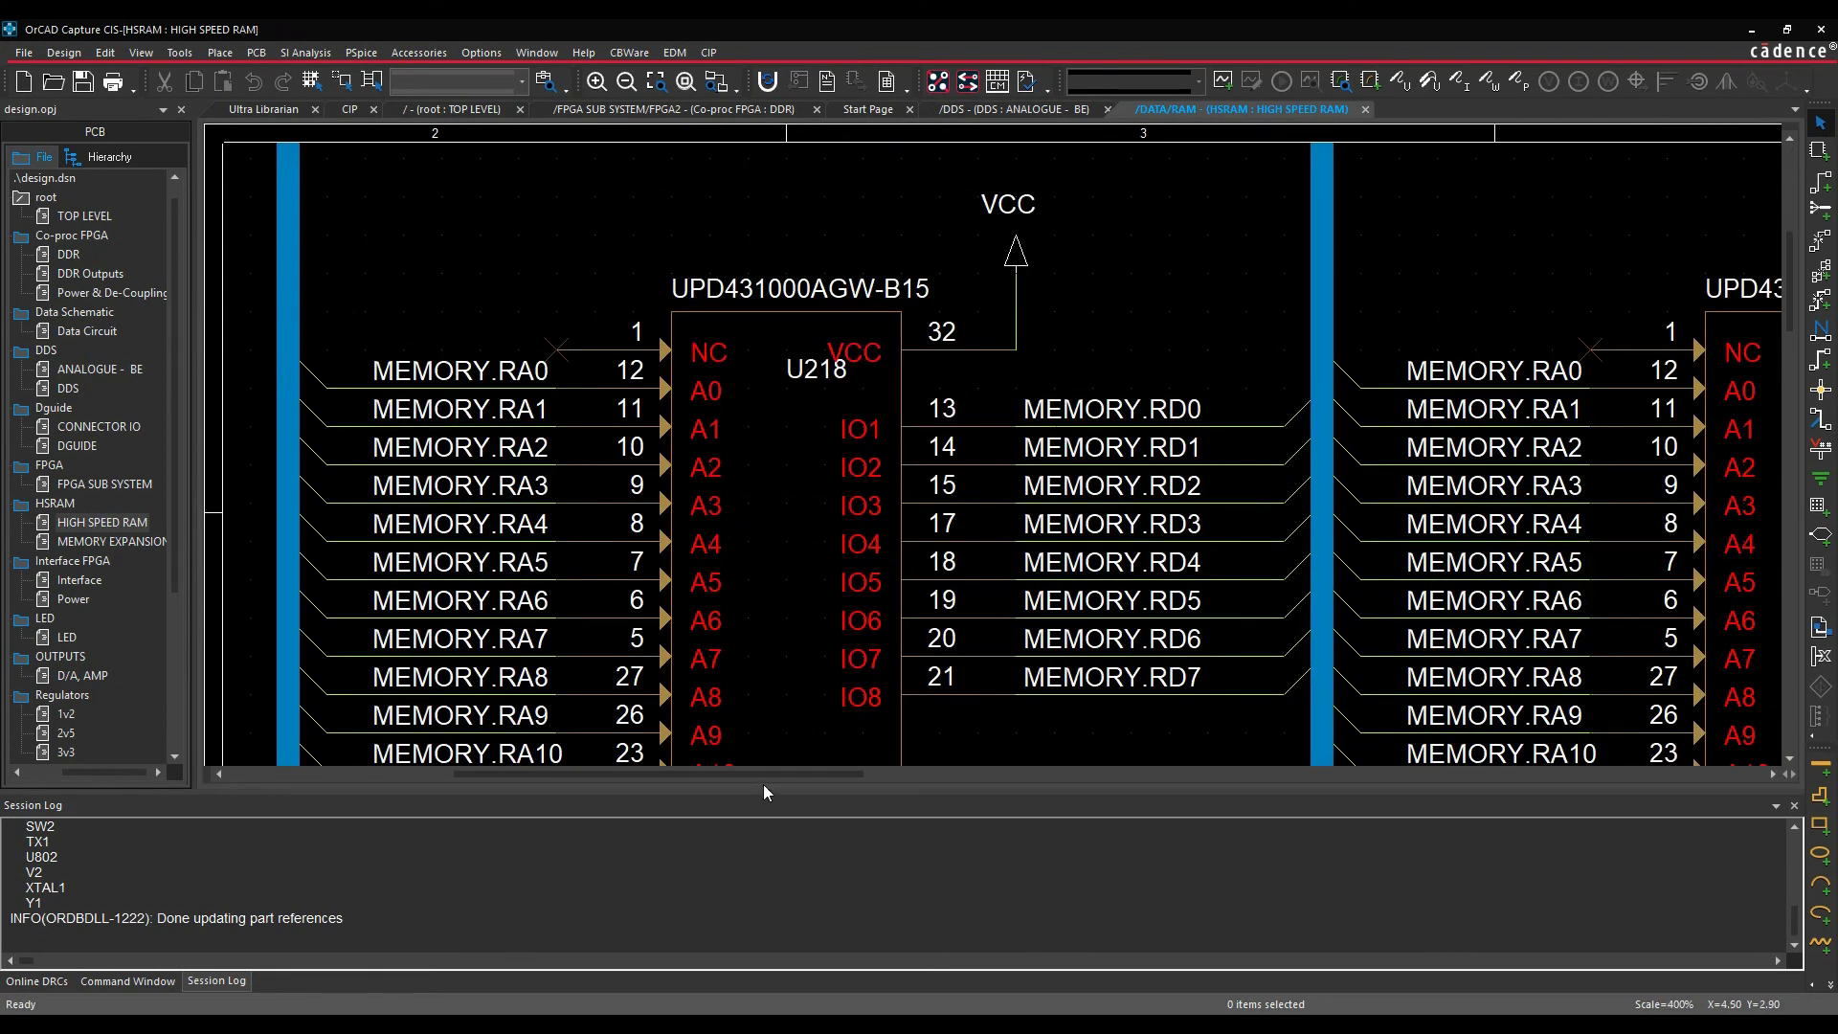
left_click_drag(764, 791, 858, 812)
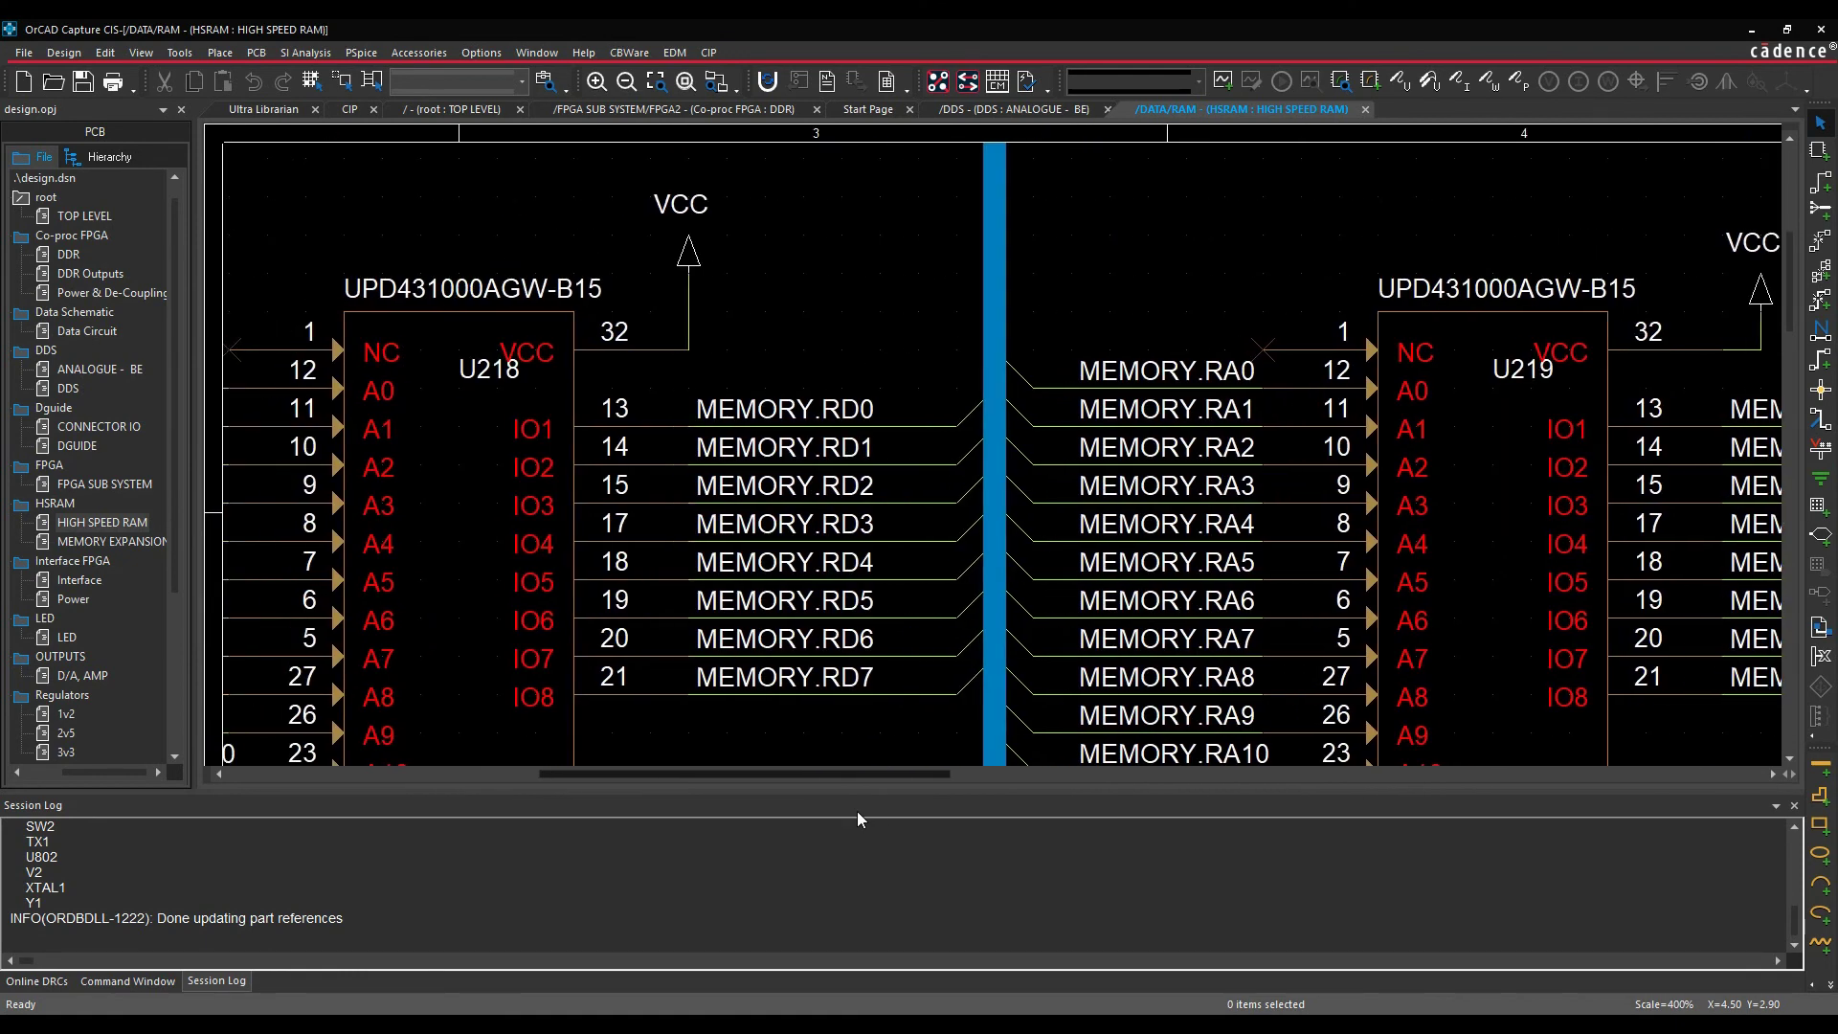
scroll(108, 636, "down", 3)
Step: Open the DAAMP1 occurrence of the D/A AMP page and check that its part reads U400
double_click(82, 504)
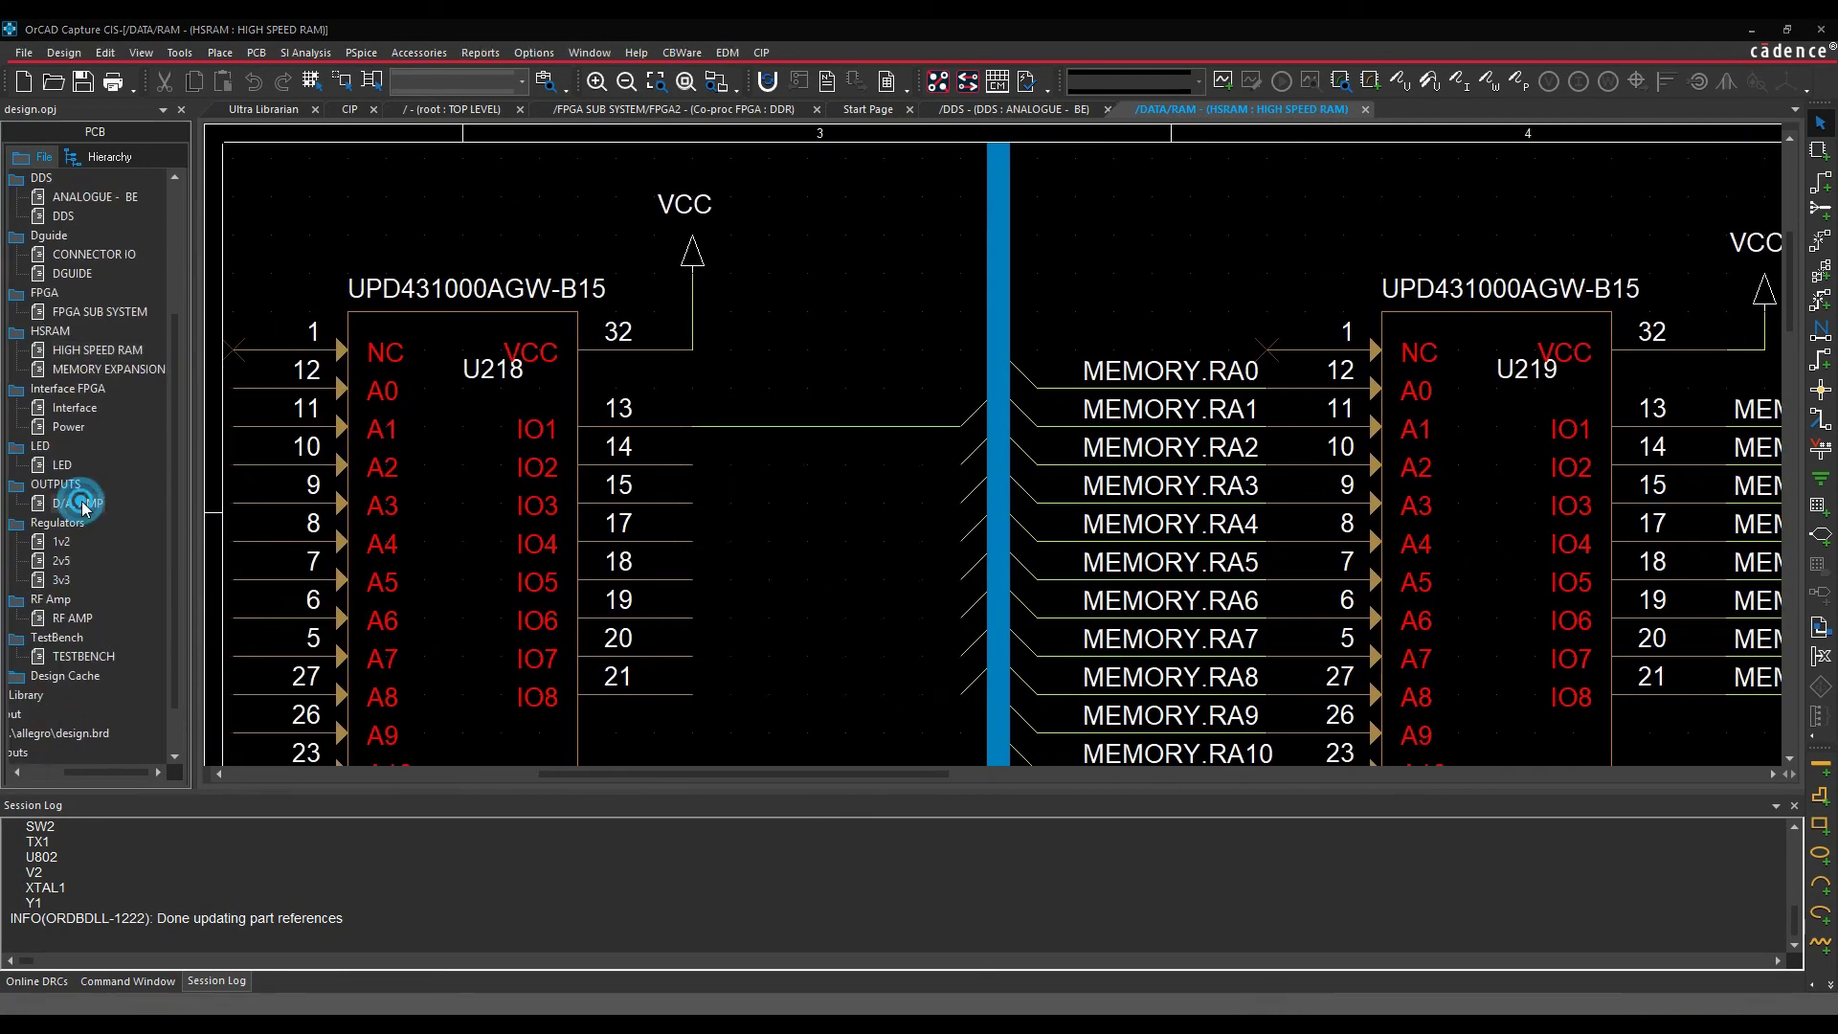
left_click(802, 515)
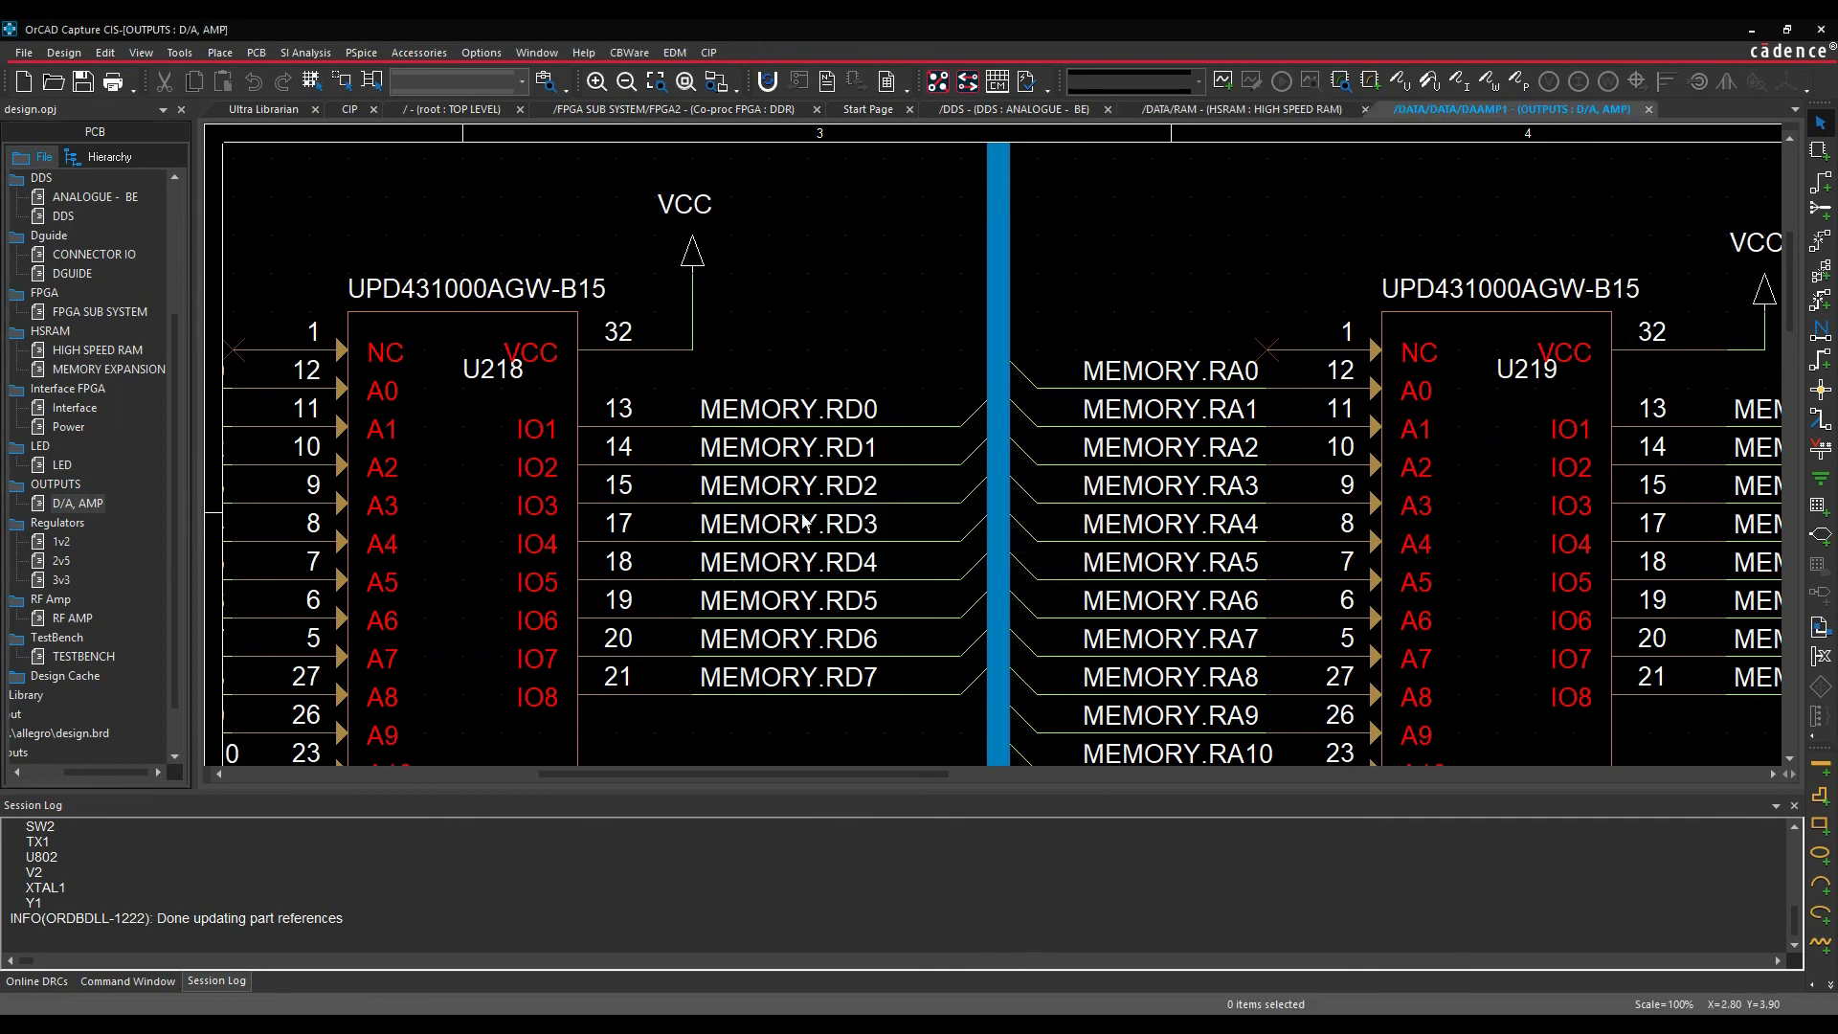
scroll(661, 477, "up", 2, "ctrl")
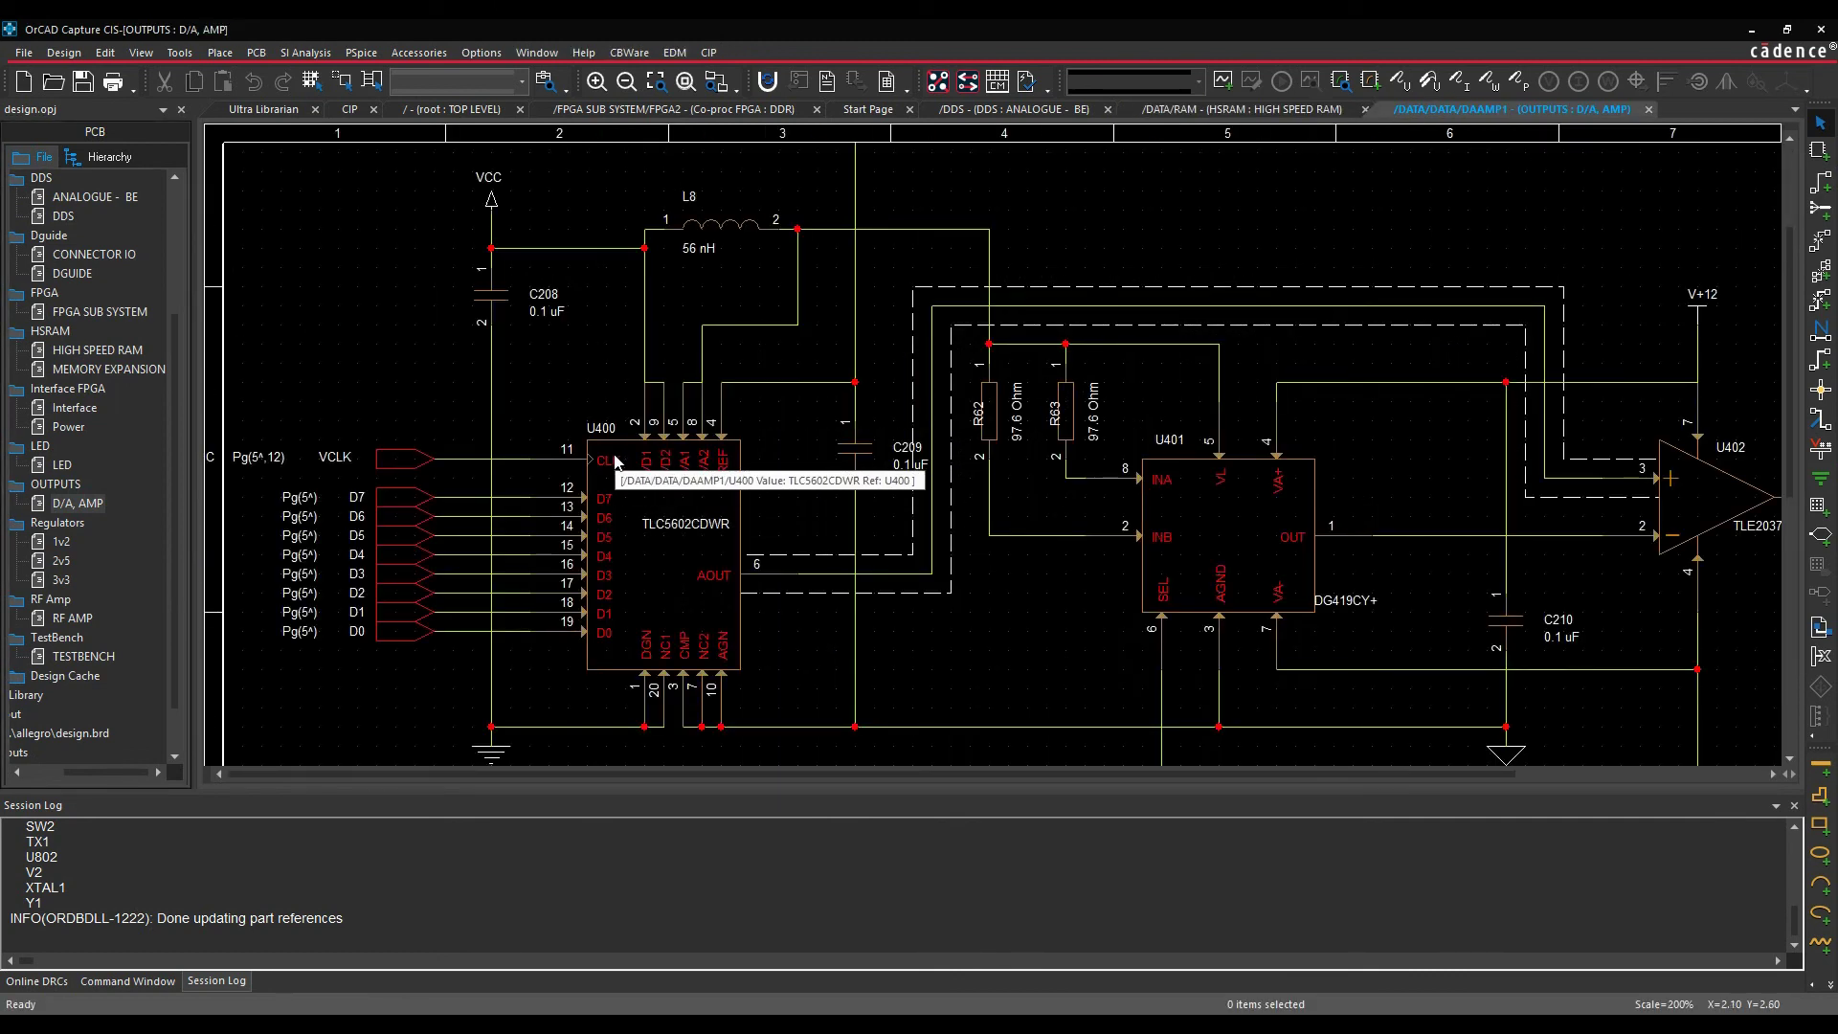
scroll(675, 531, "up", 2, "ctrl")
left_click_drag(452, 774, 708, 797)
Step: Reopen D/A AMP as the DATA/DATA/DAAMP2 occurrence and check parts U800, U801 and U802
left_click(91, 502)
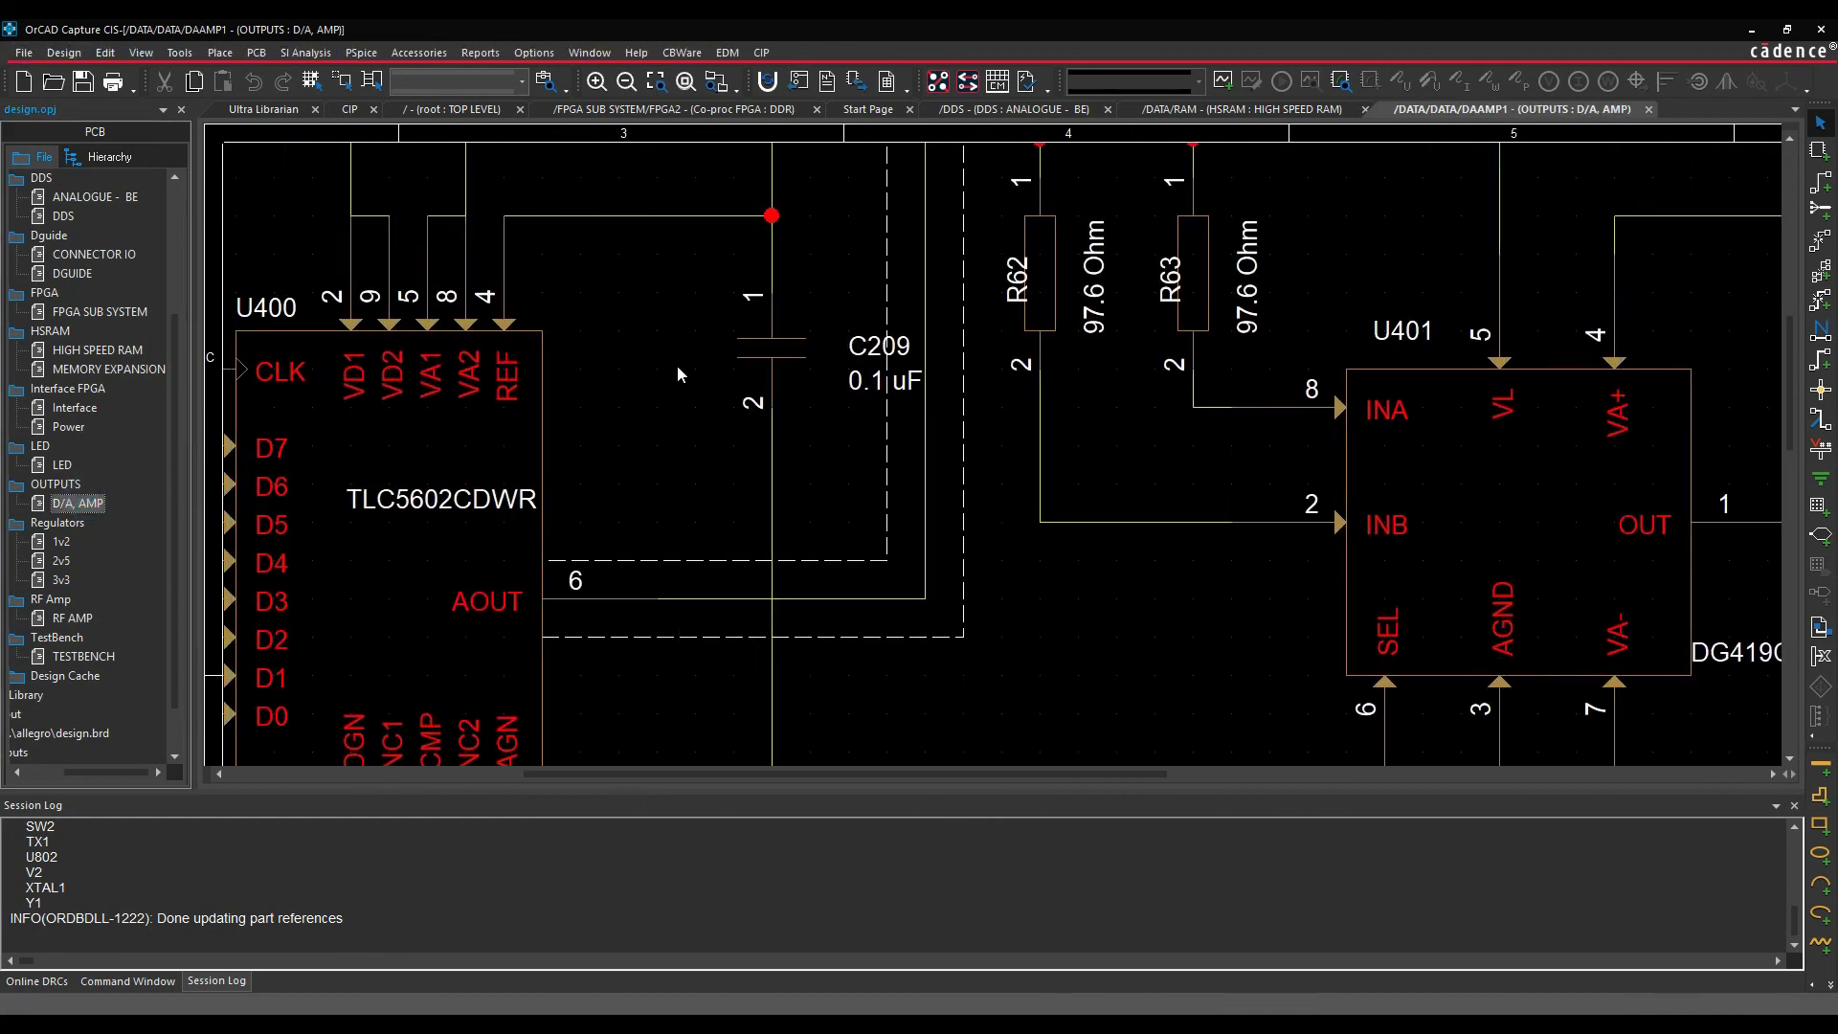
double_click(91, 503)
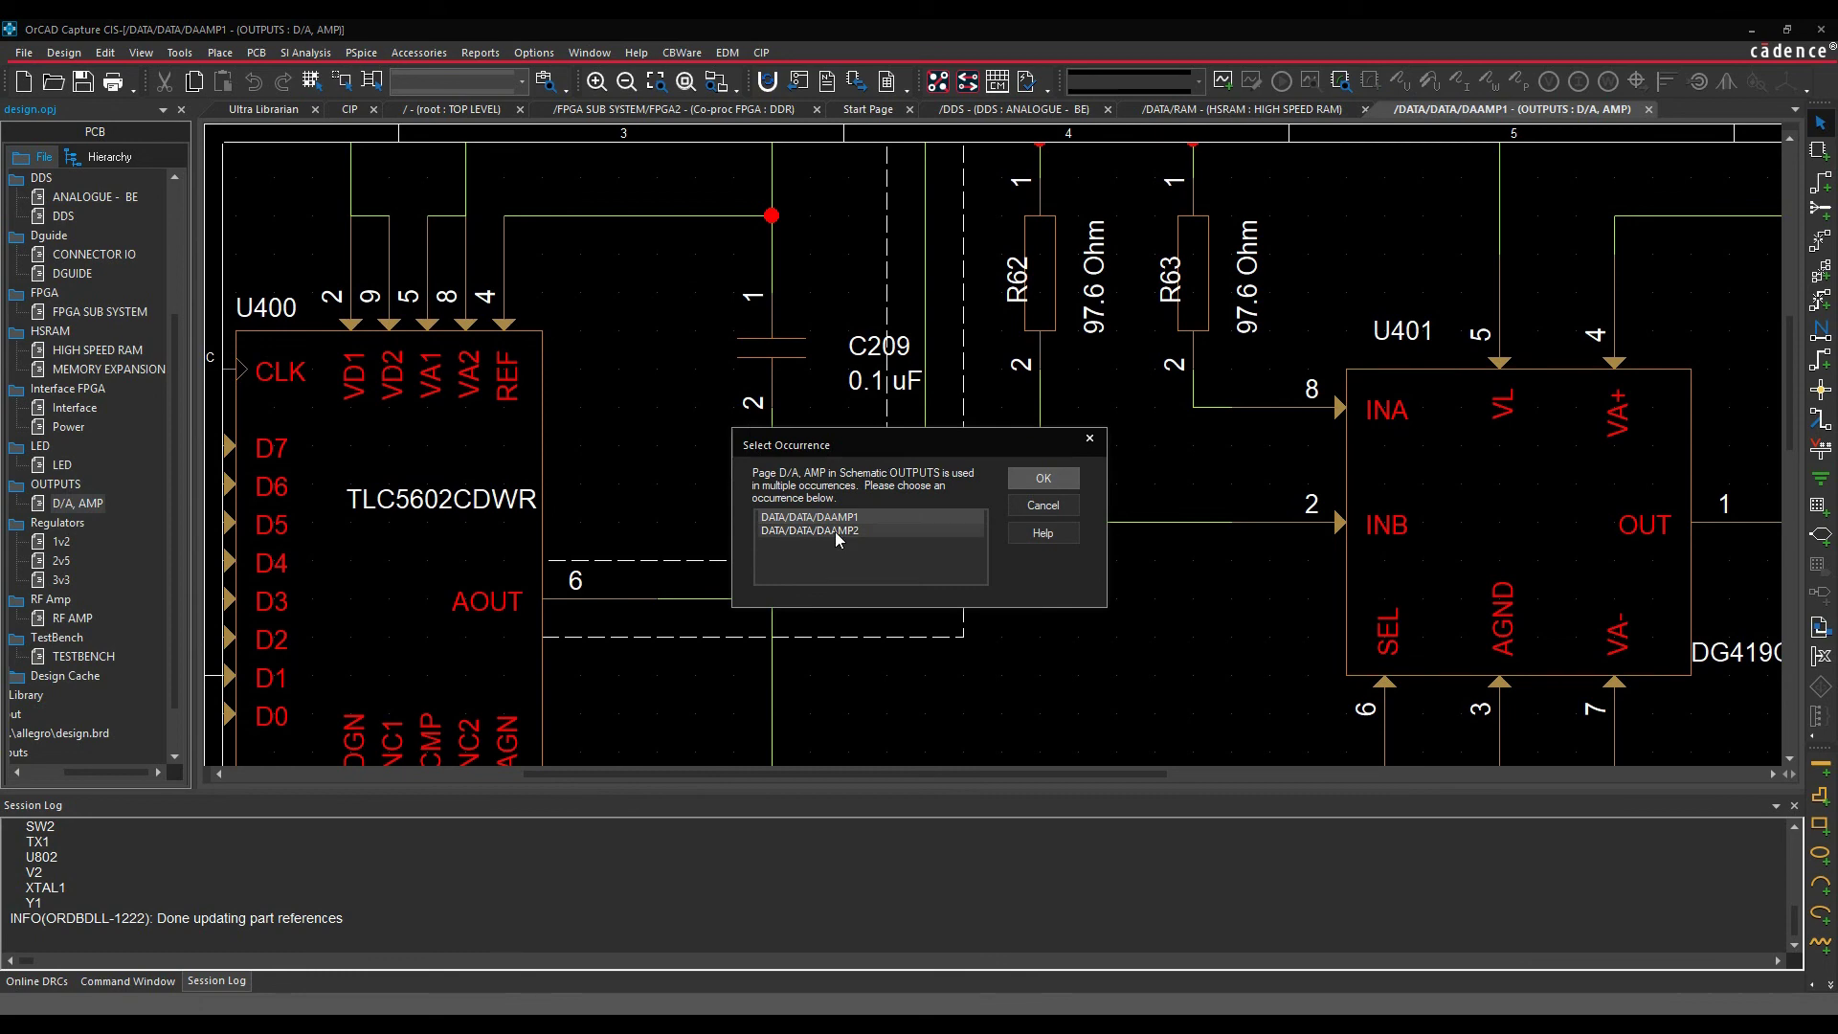
double_click(810, 529)
scroll(800, 421, "up", 2, "ctrl")
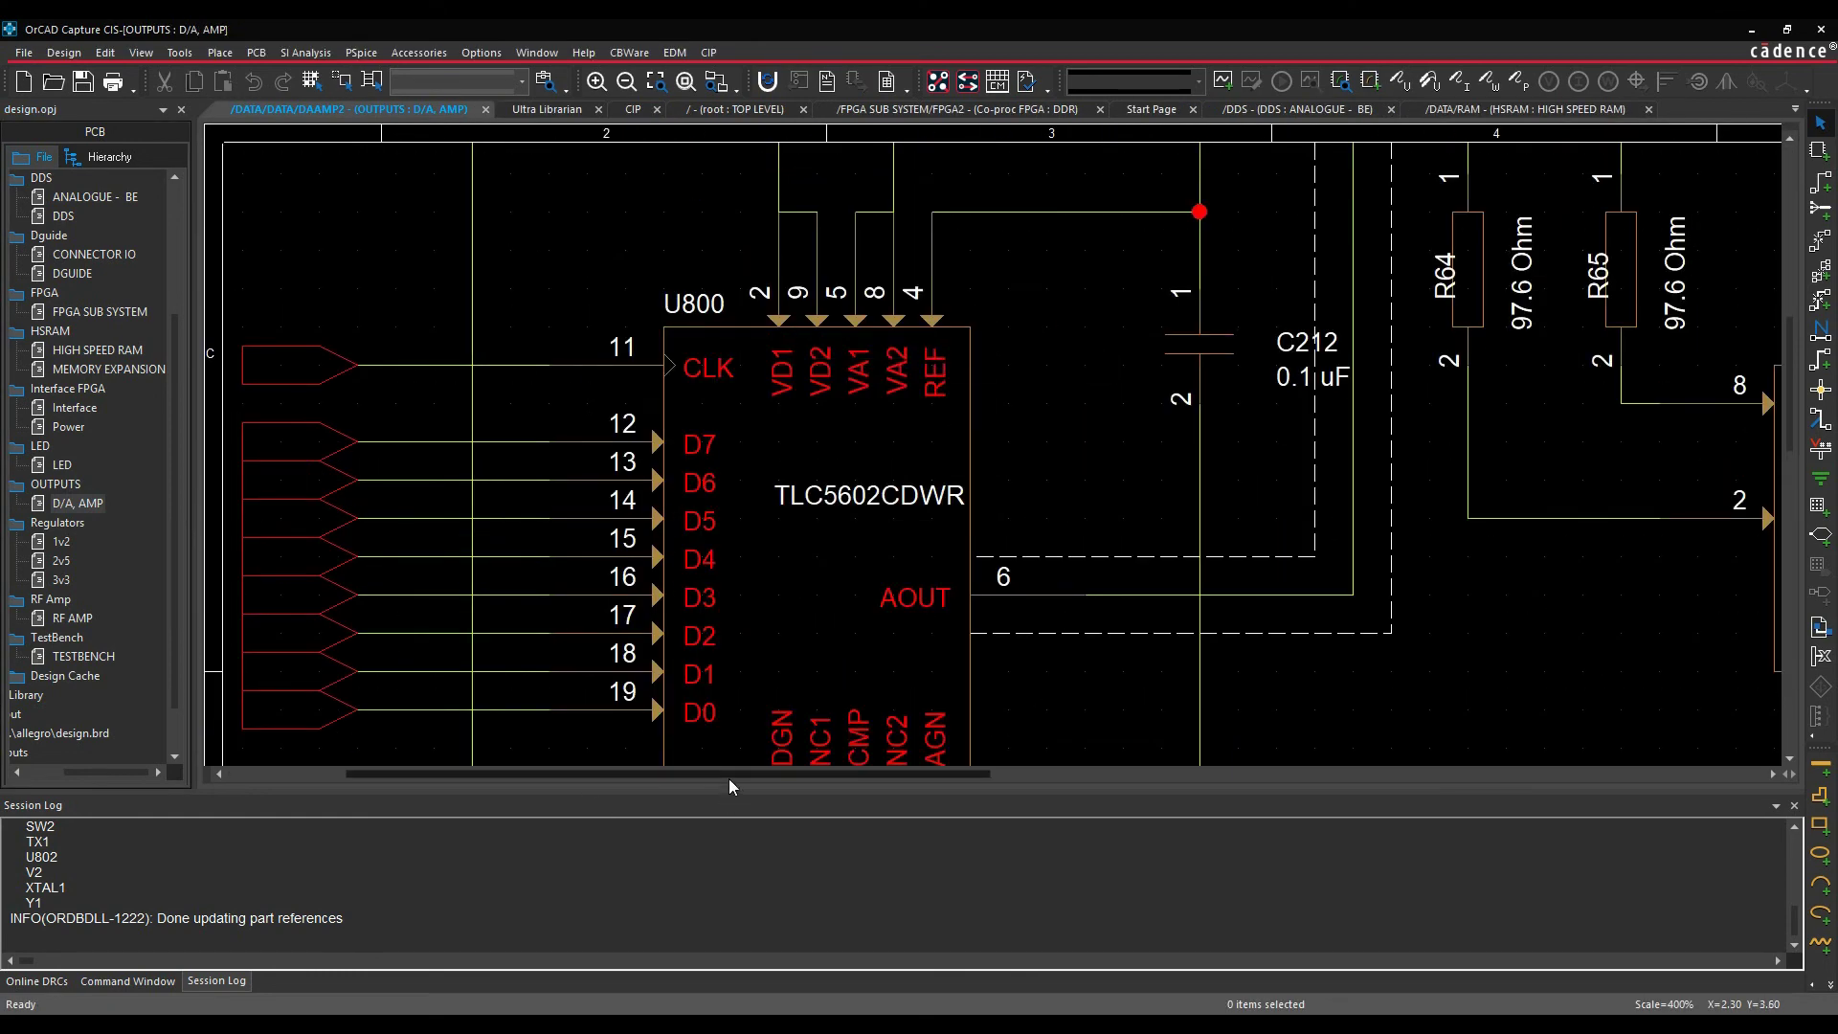
left_click_drag(728, 774, 1442, 791)
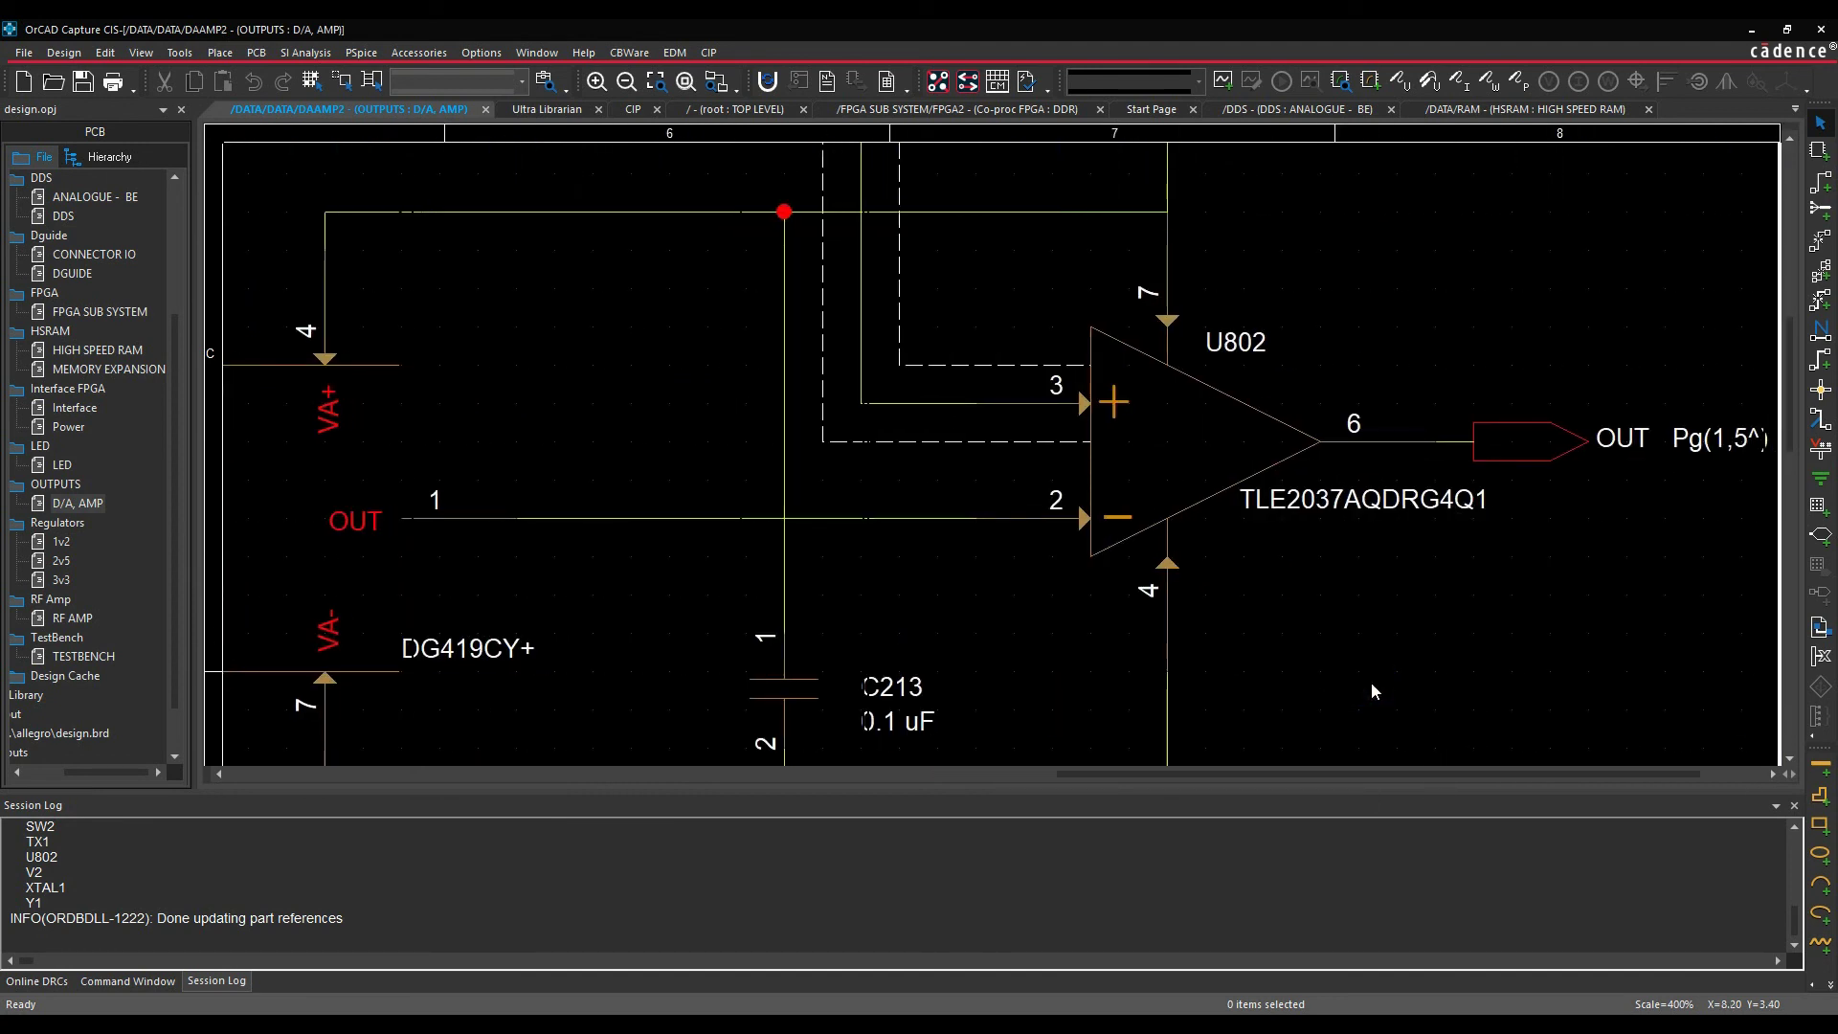
scroll(1360, 676, "down", 1, "ctrl")
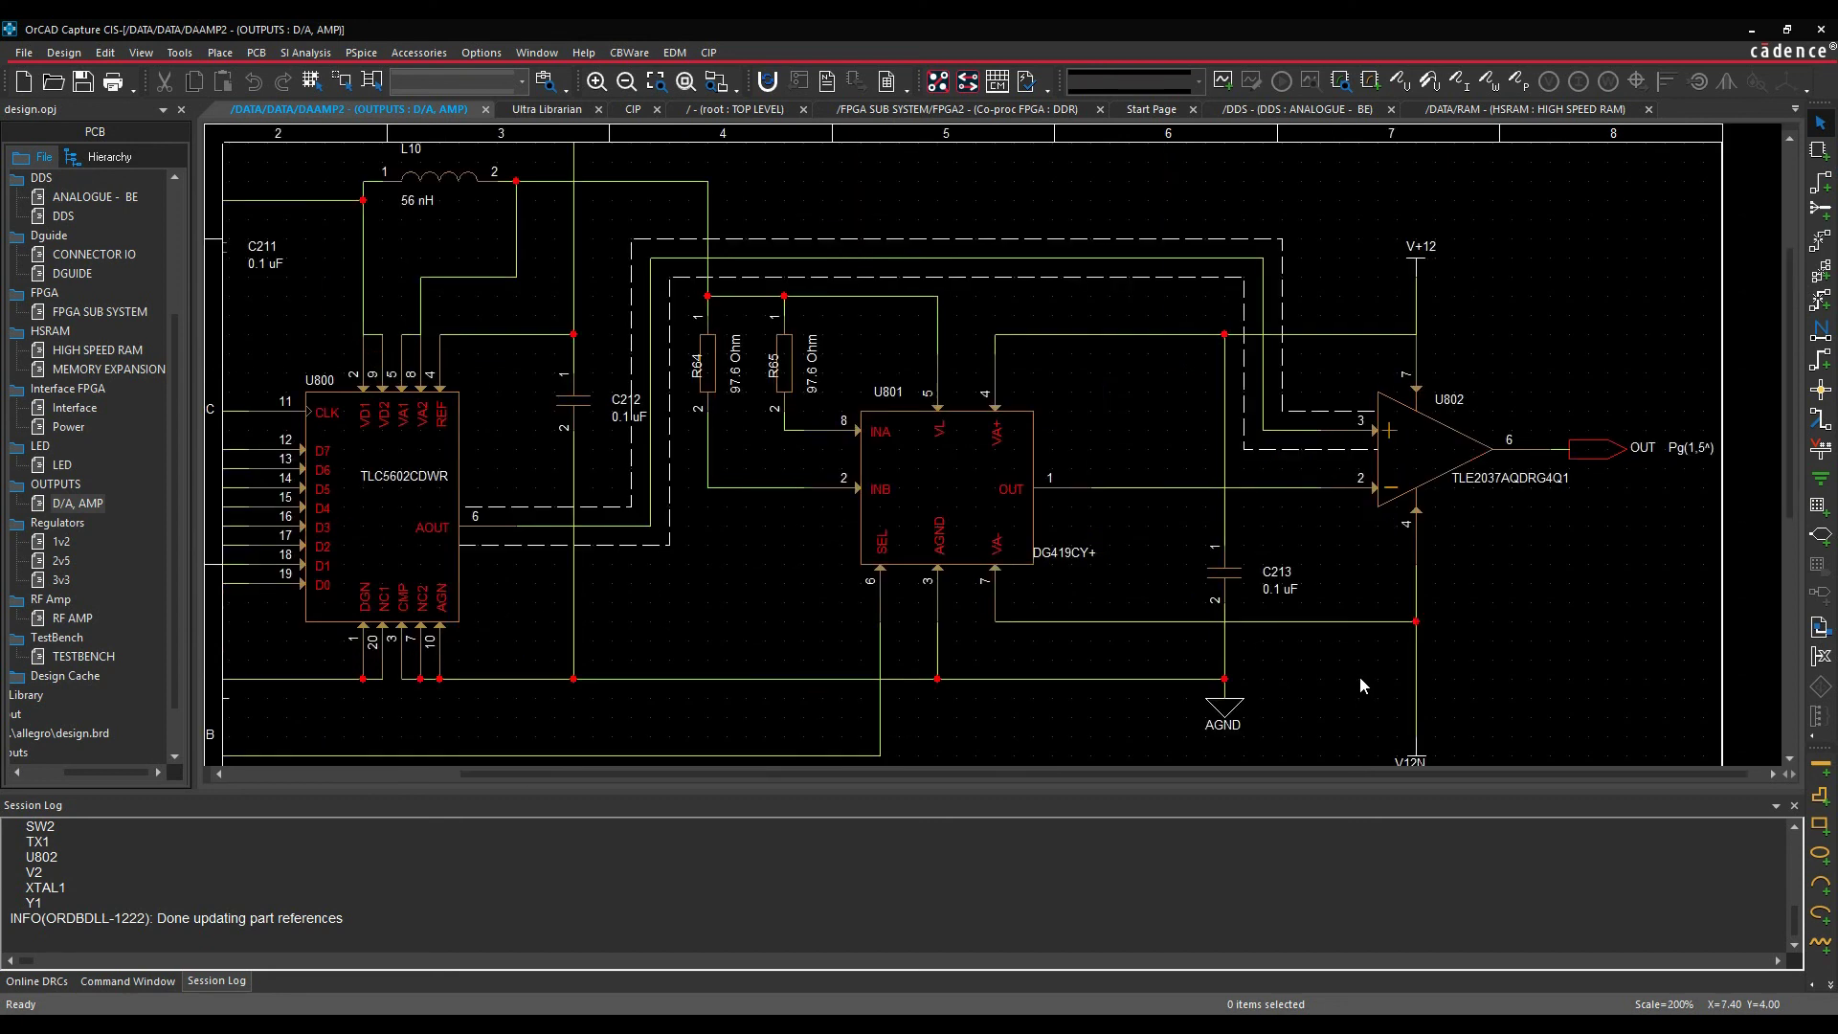